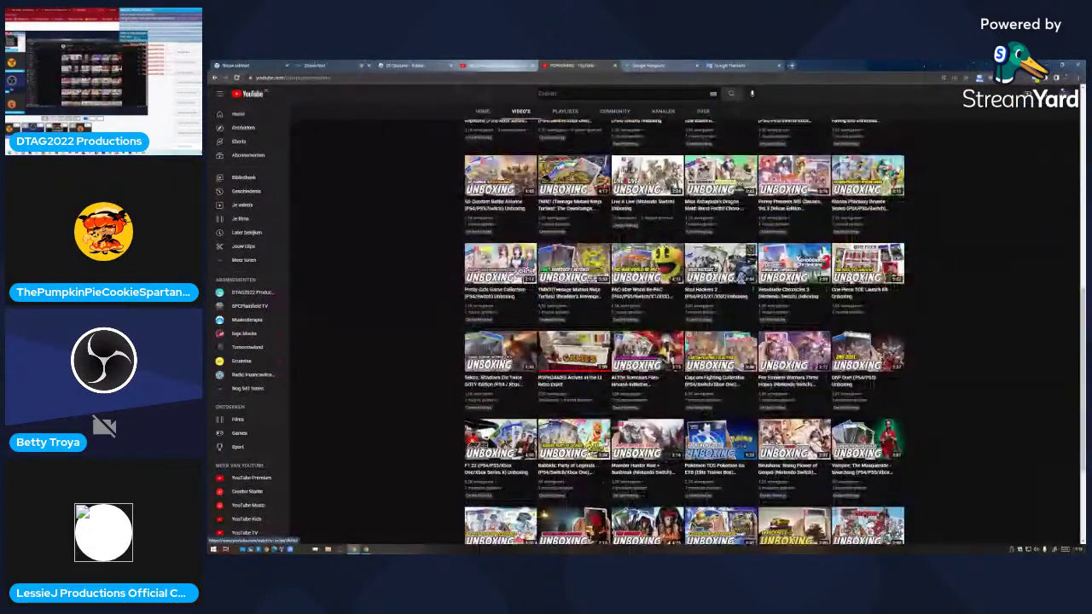
Step: Browse the channel's unboxing videos and open the Sifu (Vengeance Edition) (PS4/PS5) Unboxing video
scroll(816, 294, "down", 3)
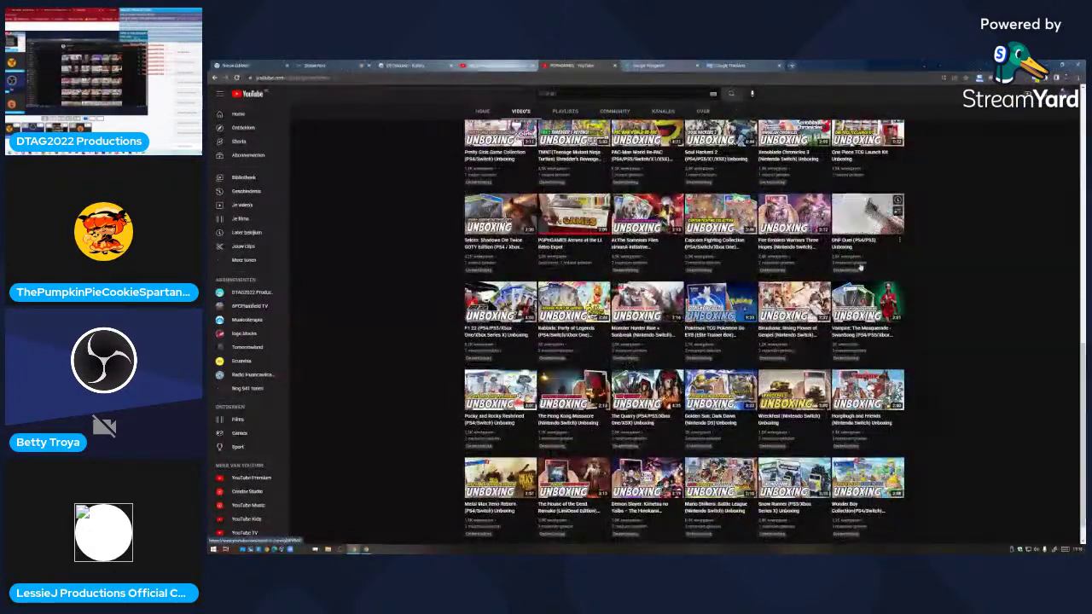
scroll(794, 295, "down", 7)
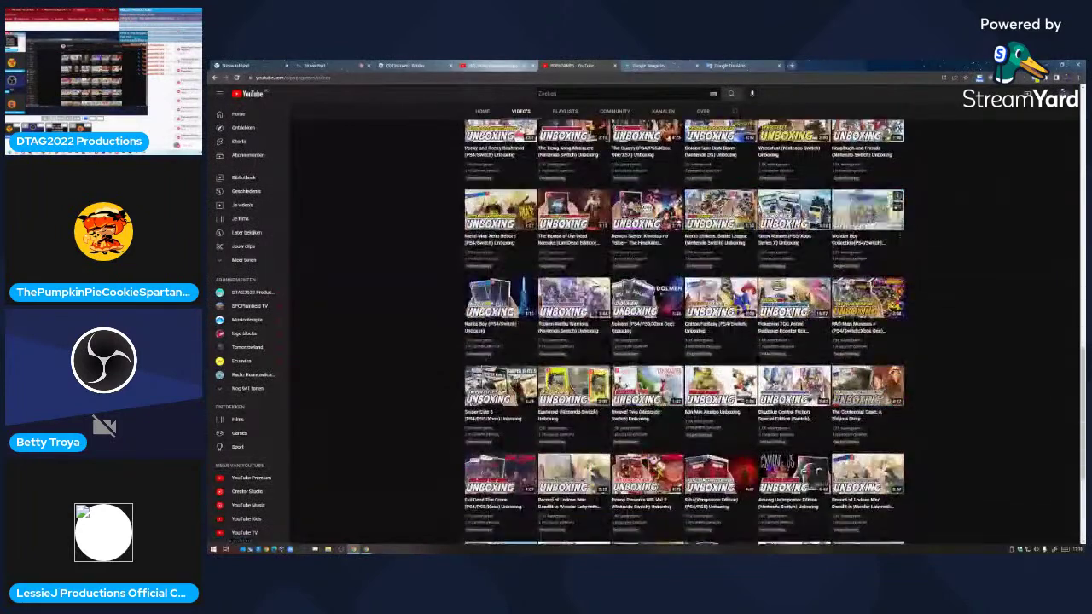
scroll(771, 295, "down", 2)
left_click(720, 376)
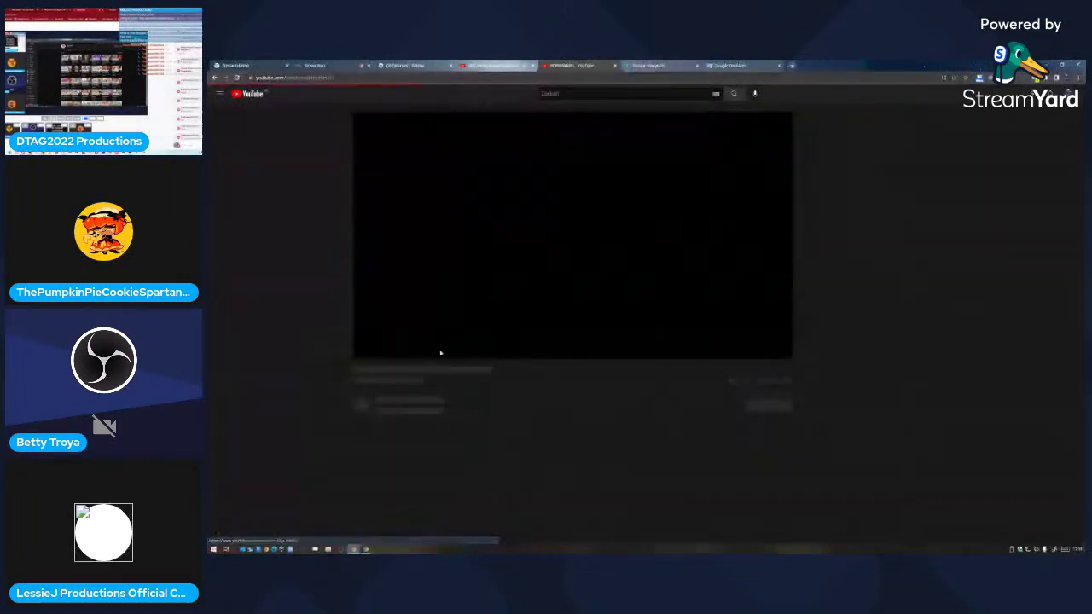
right_click(551, 233)
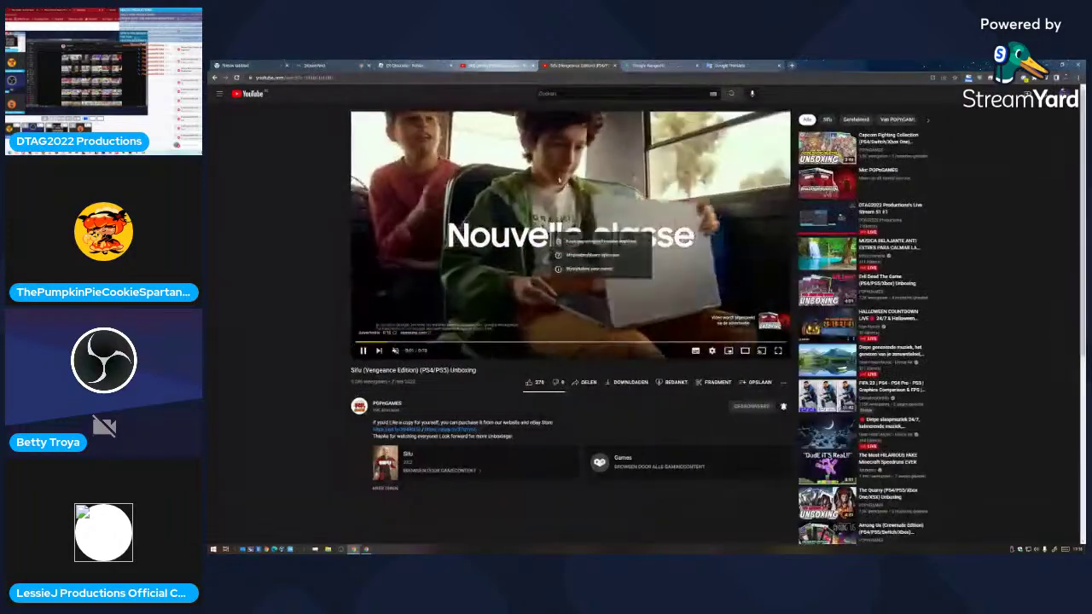
Step: Check the StreamYard studio and the YouTube search results, and return to the Sifu unboxing video
left_click(346, 64)
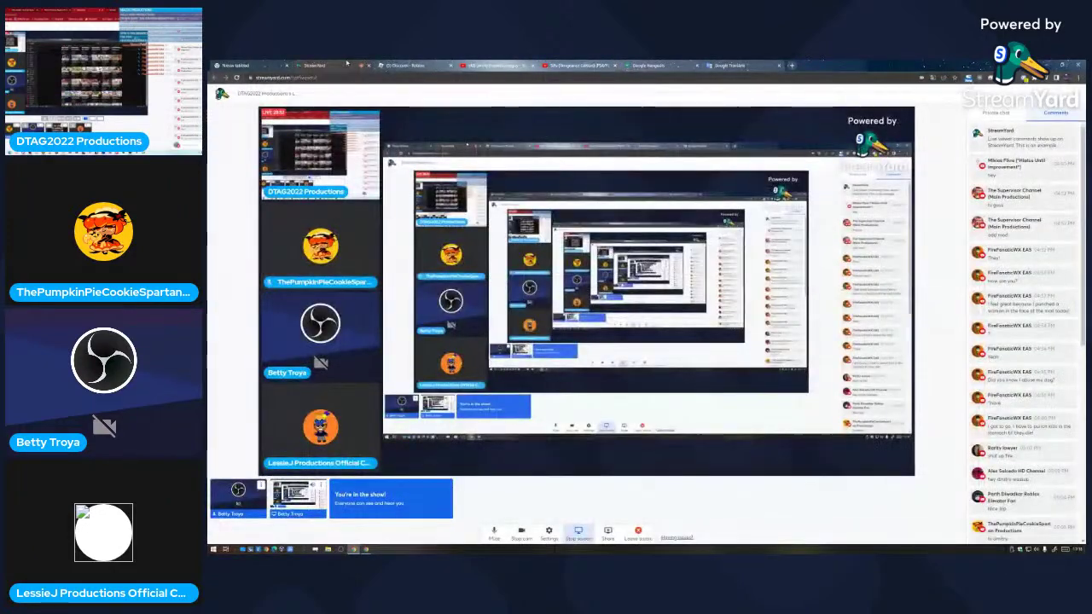
left_click(491, 65)
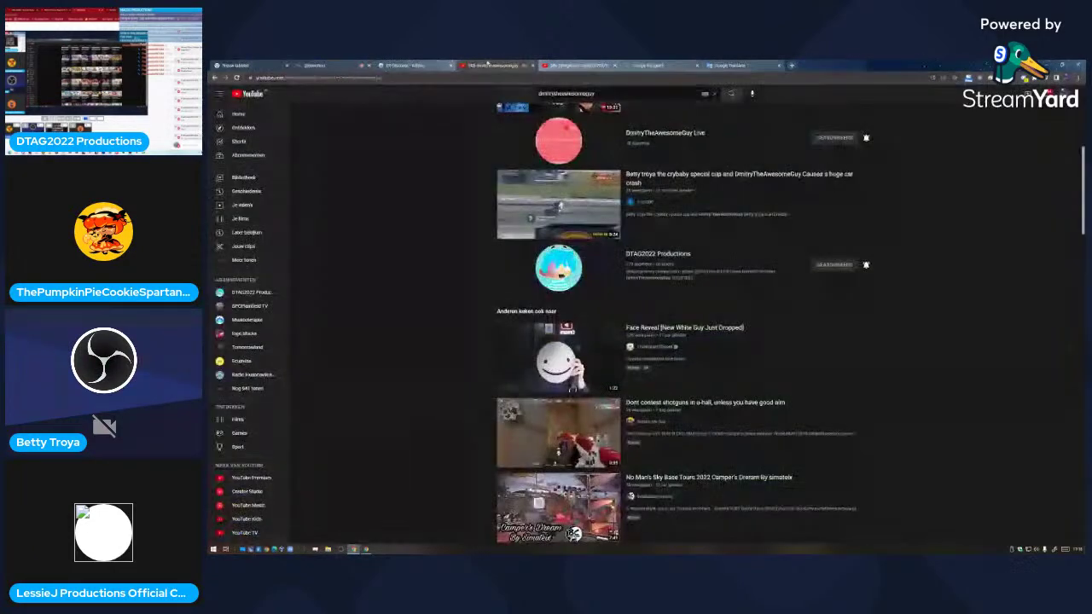
left_click(316, 65)
left_click(493, 65)
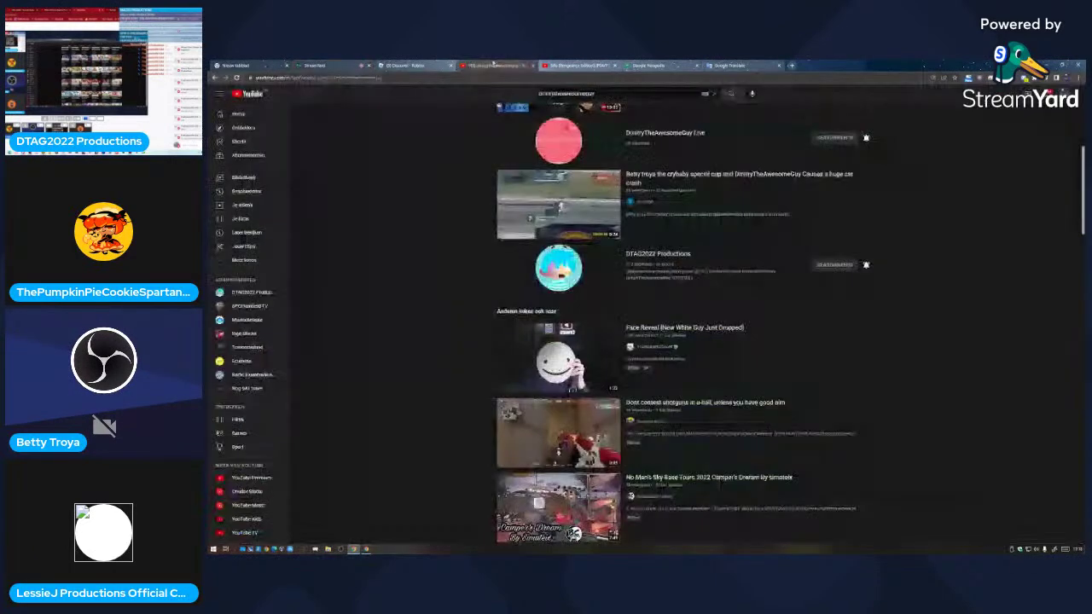
left_click(577, 65)
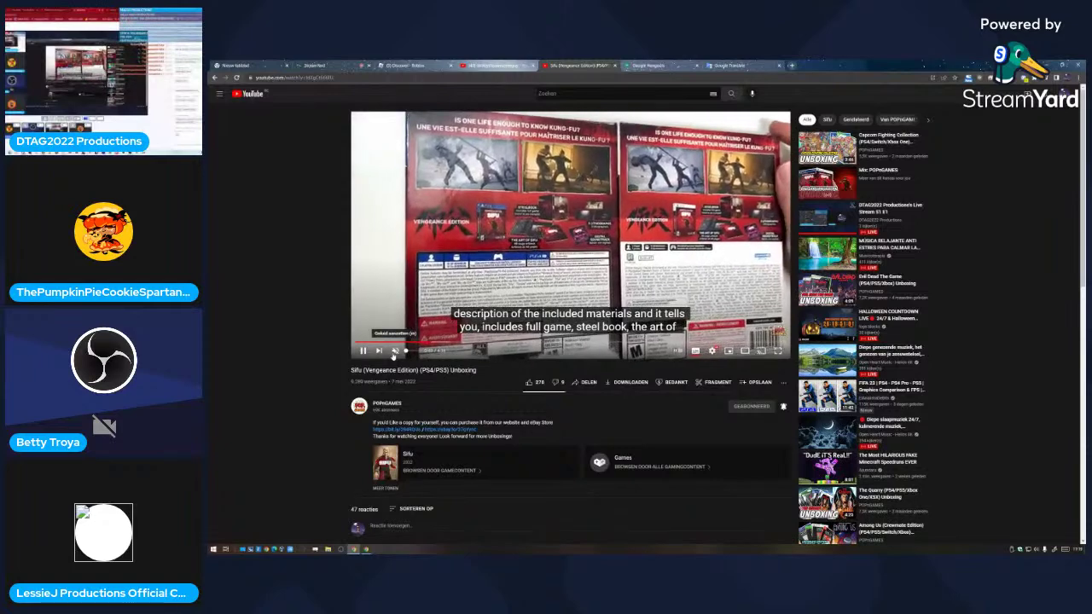
Step: Close the YouTube and Google tabs, and bring up the Roblox Discover page
left_click(328, 65)
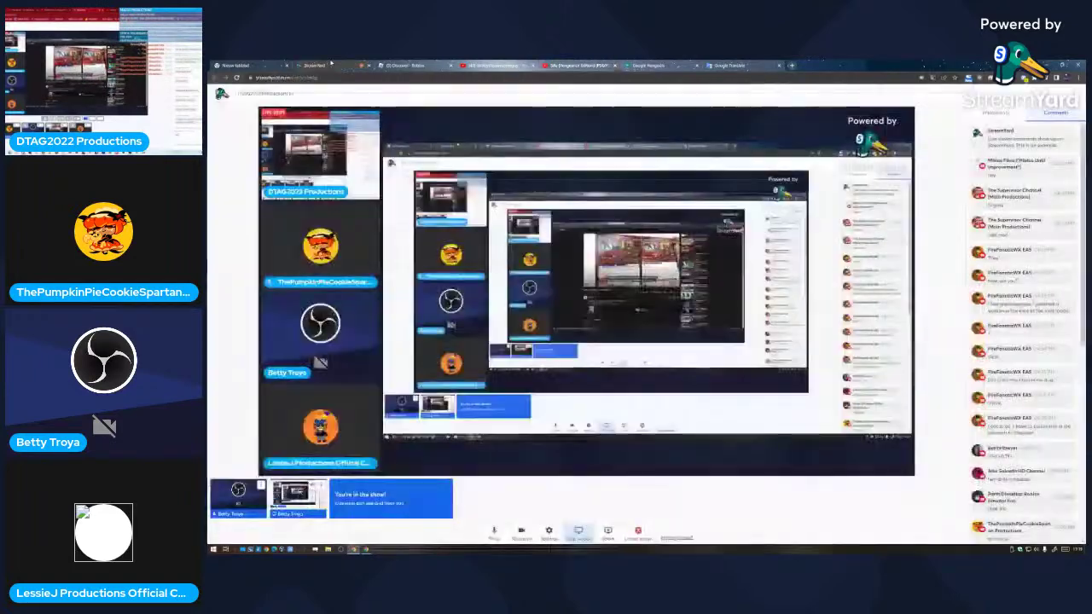
left_click(533, 66)
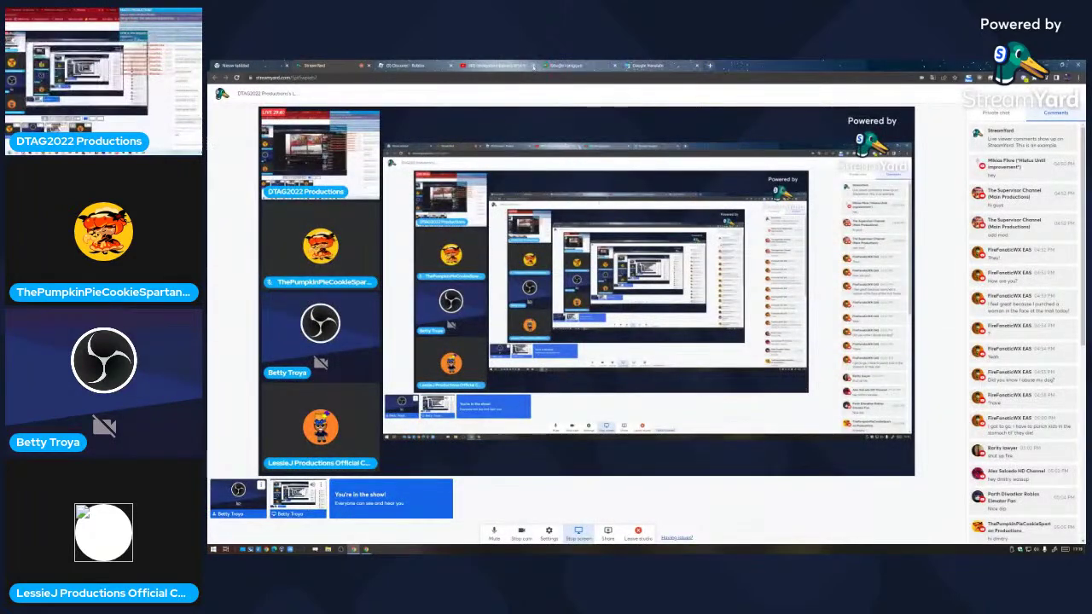
left_click(533, 66)
left_click(426, 66)
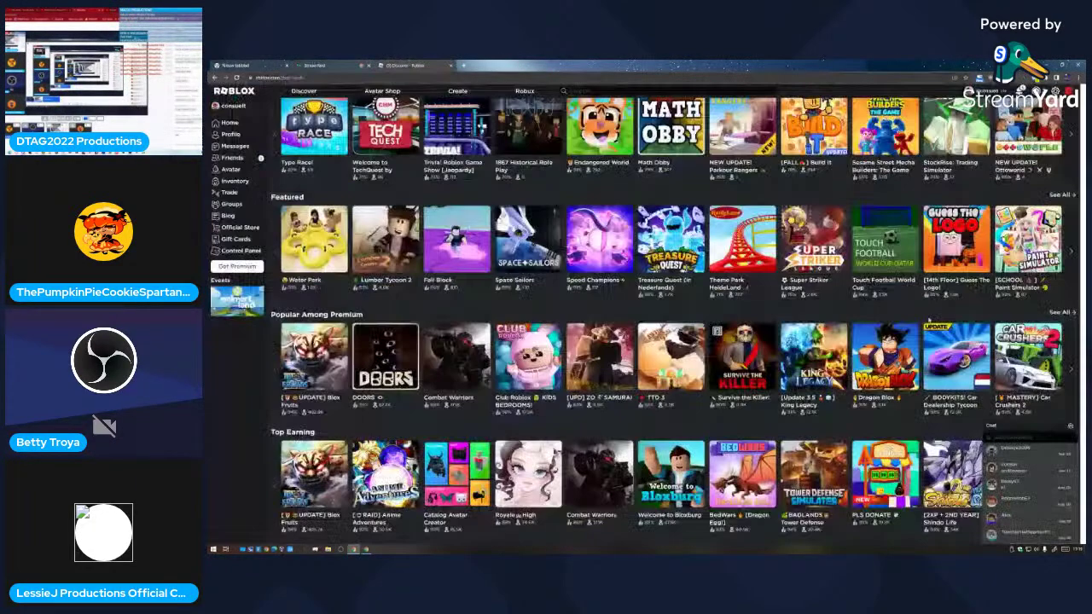
Step: Look through the Roblox Discover game rows from Top Earning and People Love to Fighting and Obby
scroll(539, 439, "down", 4)
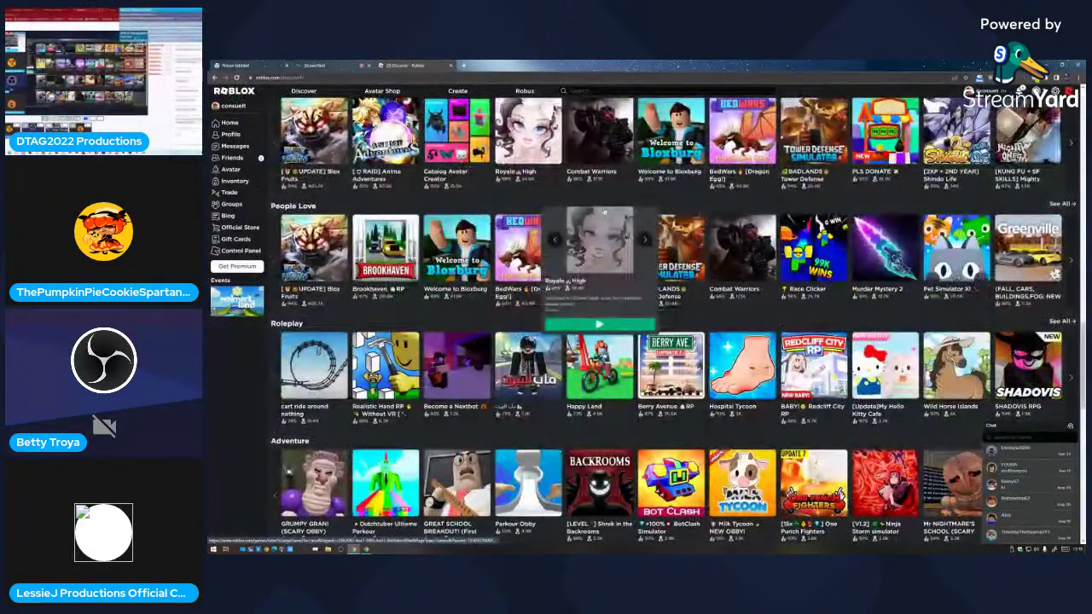
scroll(546, 290, "down", 1)
scroll(589, 192, "up", 1)
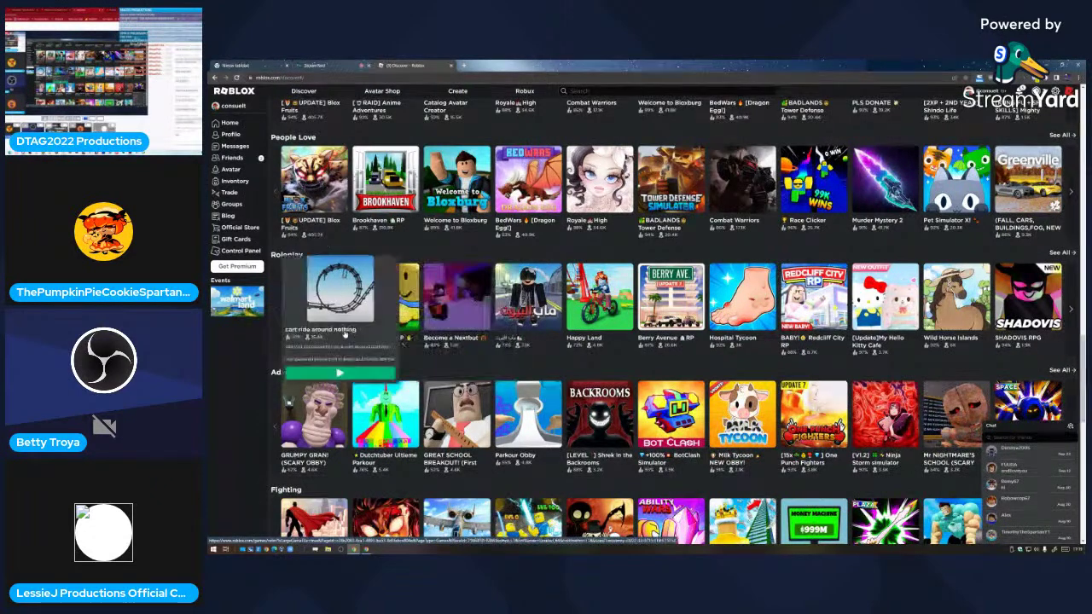
scroll(431, 336, "down", 2)
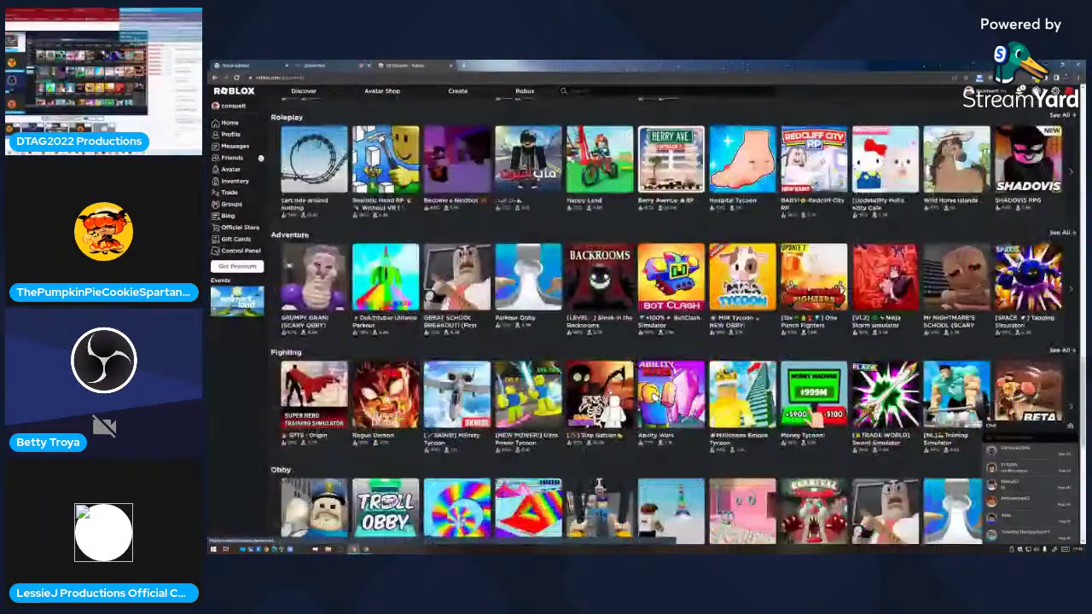
scroll(431, 336, "up", 5)
scroll(446, 319, "down", 4)
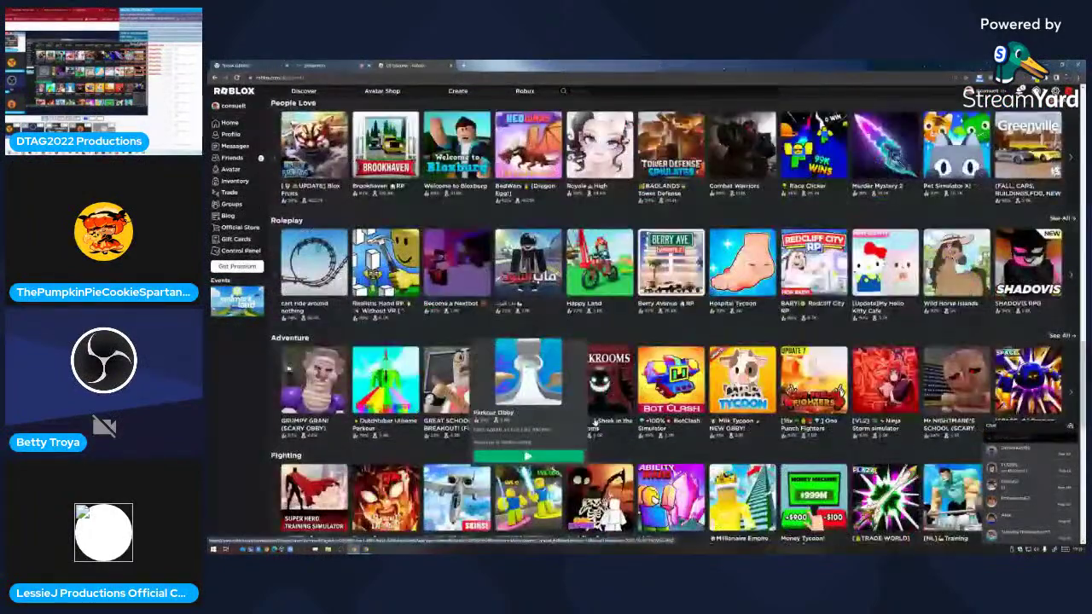
Step: Switch to the StreamYard studio and examine the private chat, from older messages to the latest ones
left_click(307, 66)
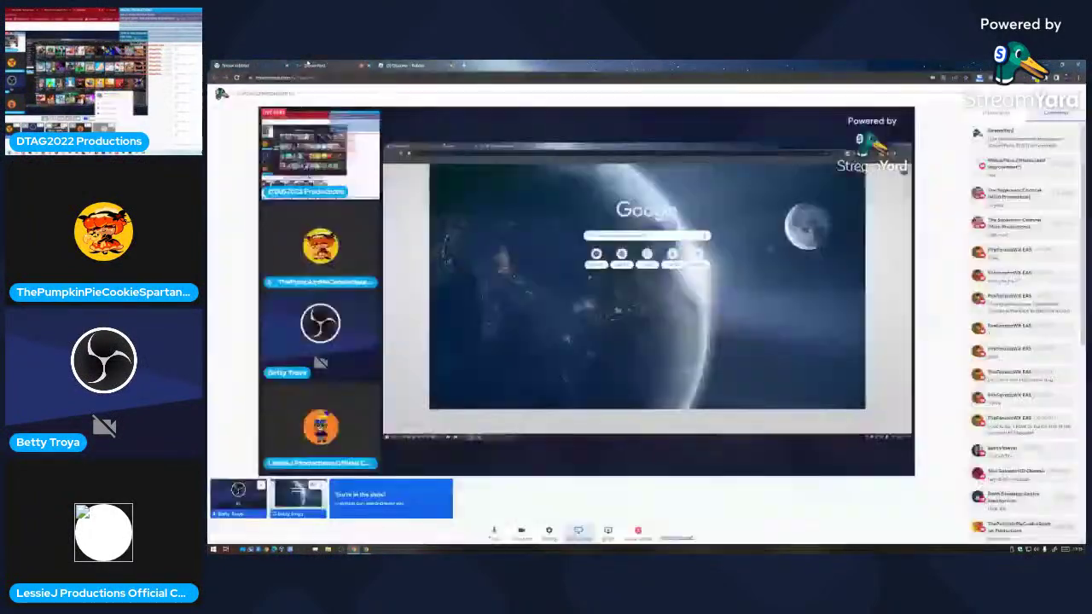
left_click(996, 112)
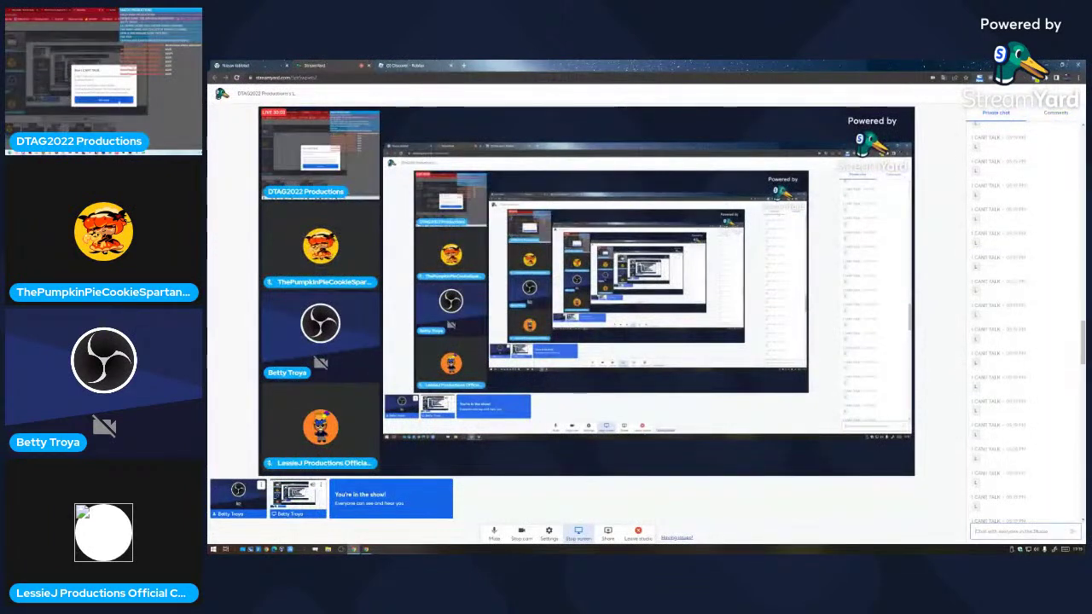
scroll(1008, 456, "up", 8)
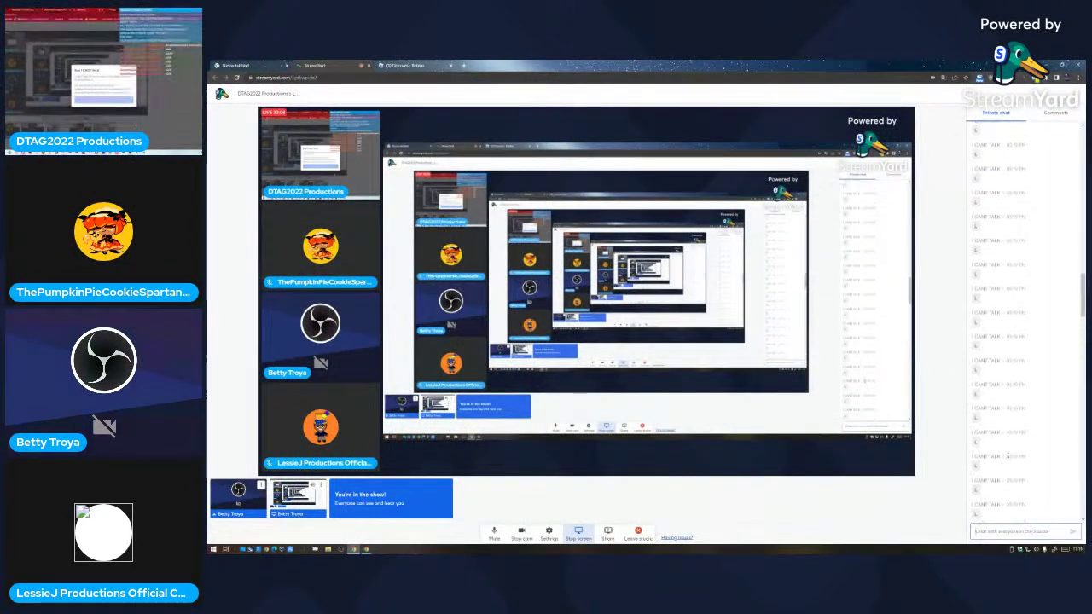
left_click_drag(1081, 254, 1082, 499)
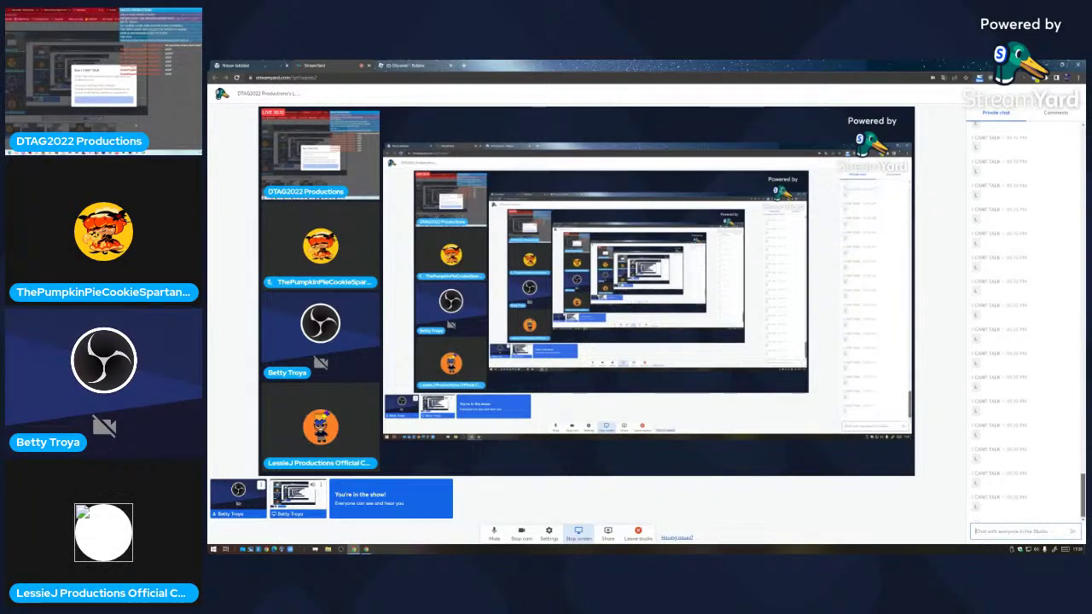
scroll(1075, 506, "down", 2)
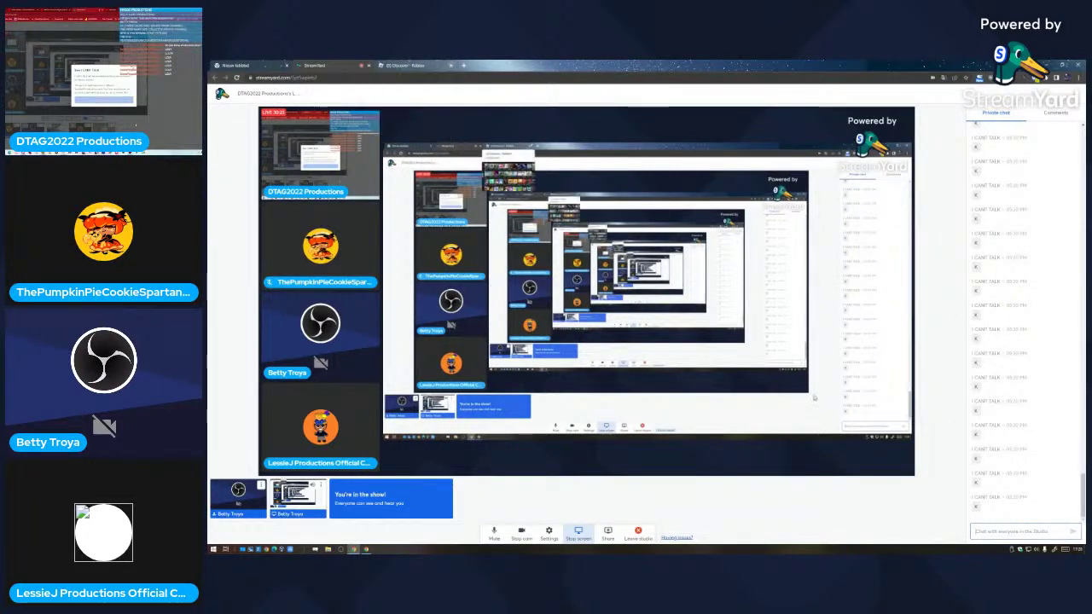
scroll(1001, 407, "up", 5)
scroll(1006, 396, "up", 12)
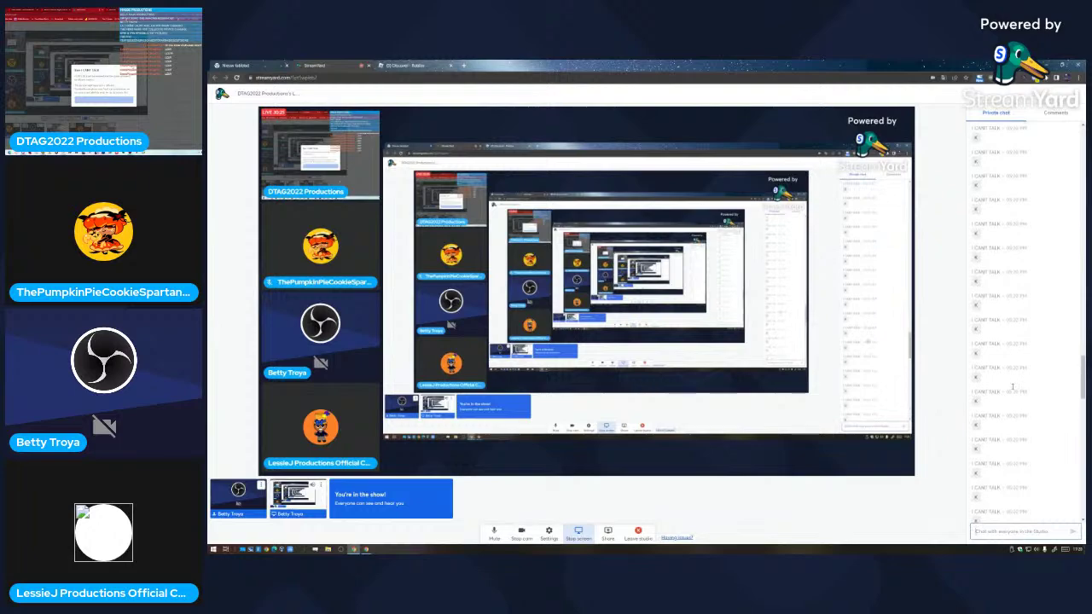
scroll(1006, 388, "up", 2)
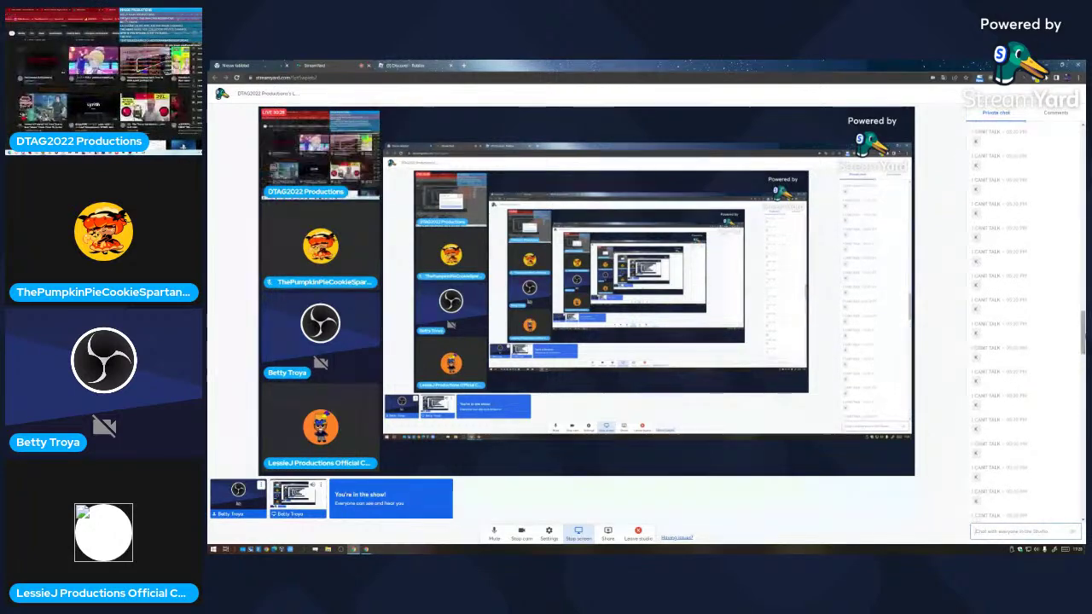
left_click_drag(1083, 337, 1082, 503)
Step: Return to Roblox Discover and browse from the Popular Worldwide row at the page's end back up to Popular Among Premium
left_click(408, 65)
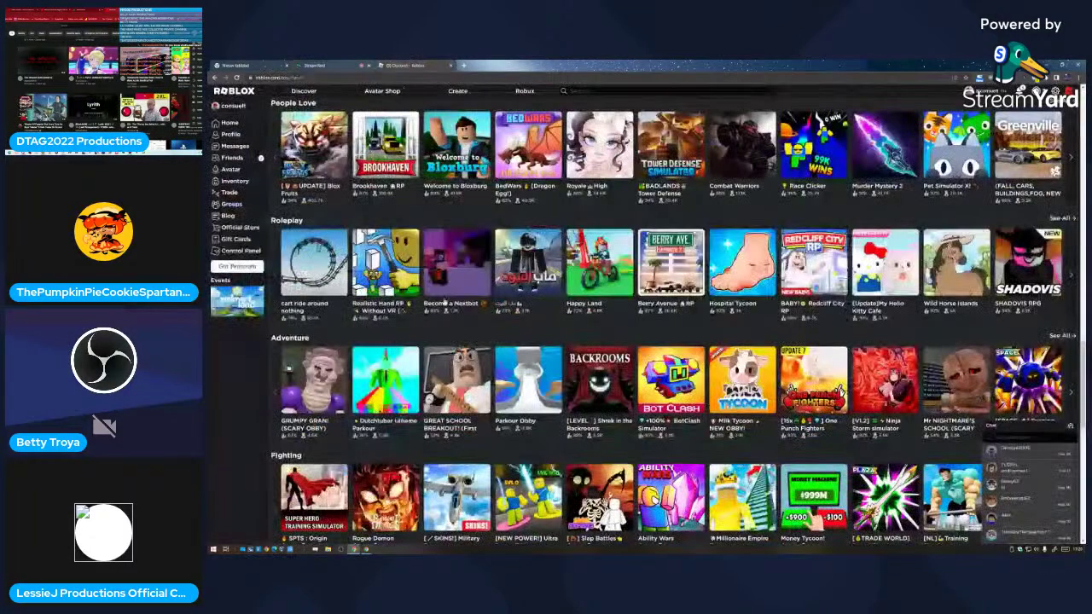
scroll(450, 321, "down", 15)
scroll(451, 321, "up", 5)
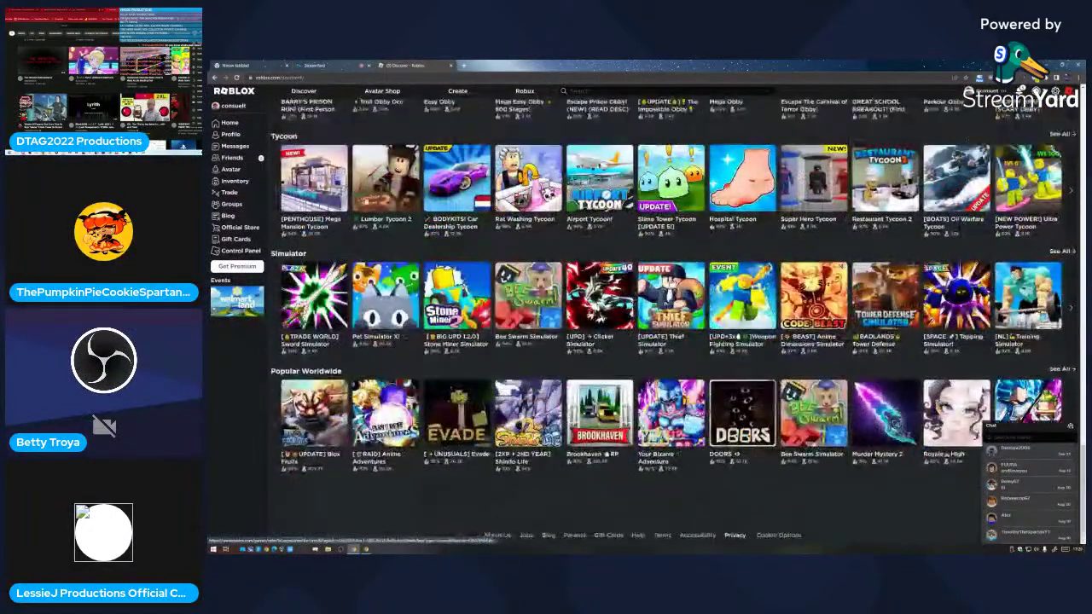
scroll(341, 401, "up", 3)
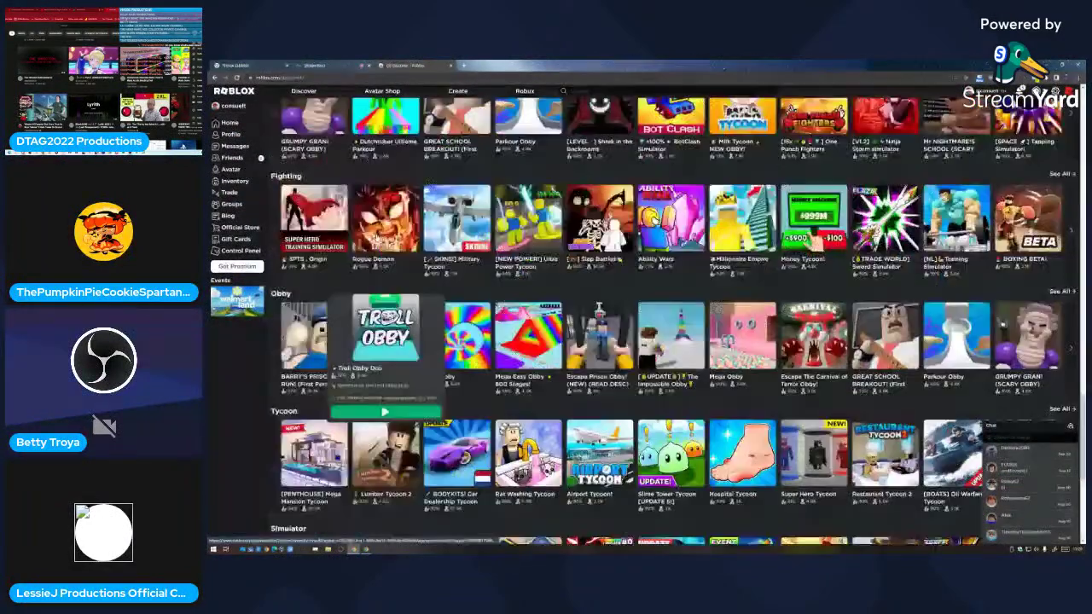
mouse_move(341, 401)
scroll(342, 401, "up", 4)
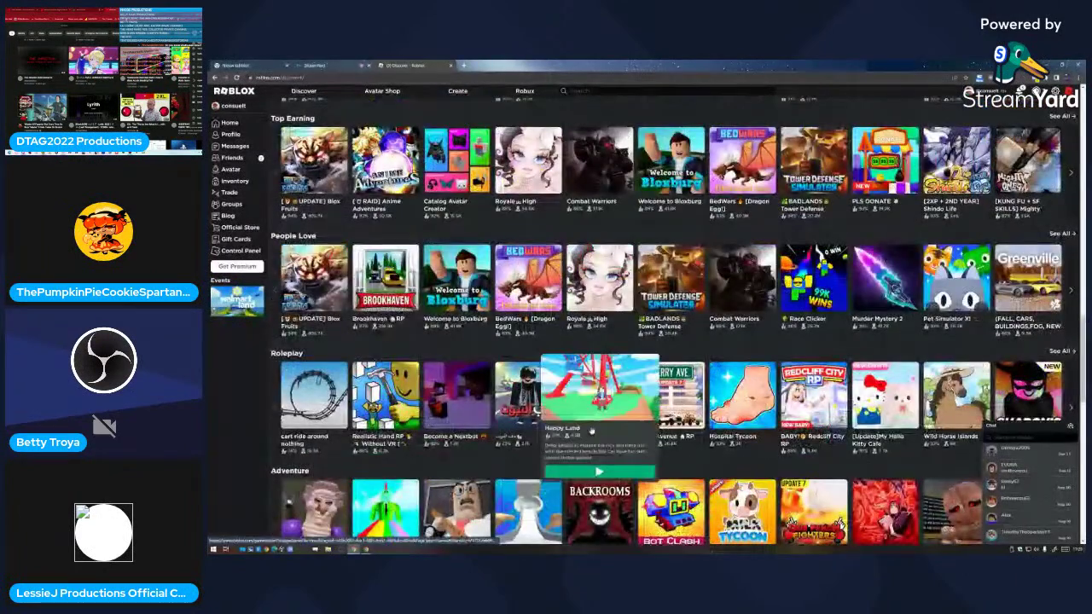
mouse_move(751, 407)
scroll(752, 407, "up", 1)
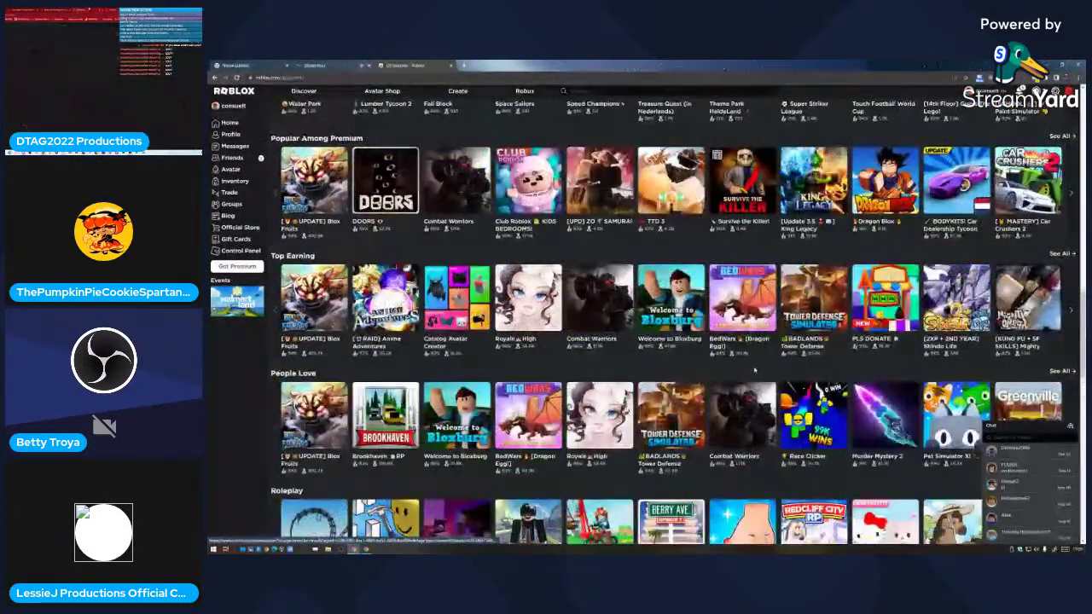
Step: Switch to the StreamYard studio and view the latest viewer comments on the broadcast
left_click(346, 64)
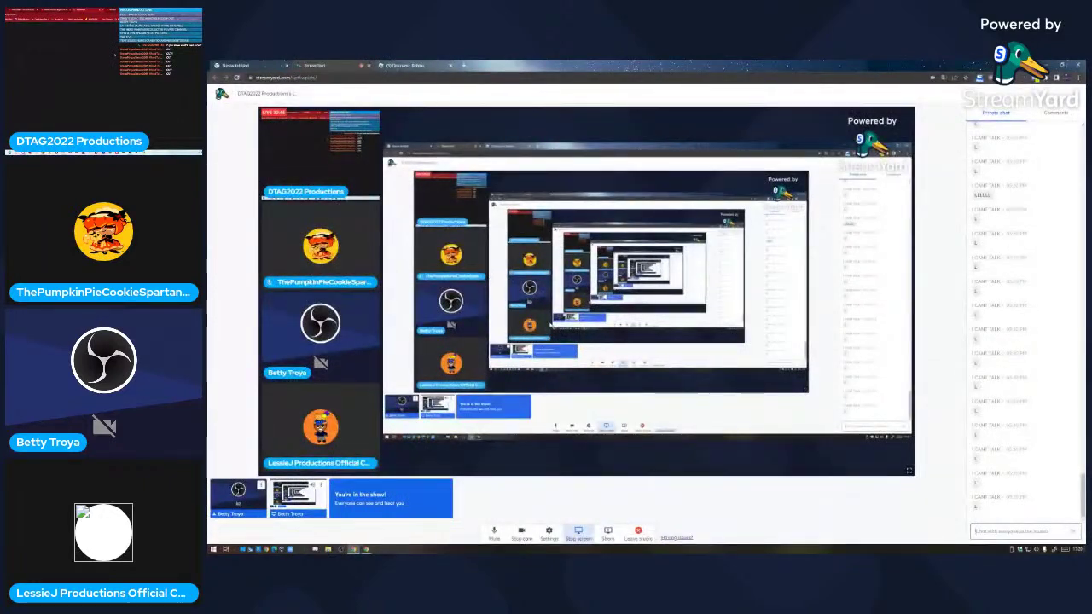
left_click(1056, 113)
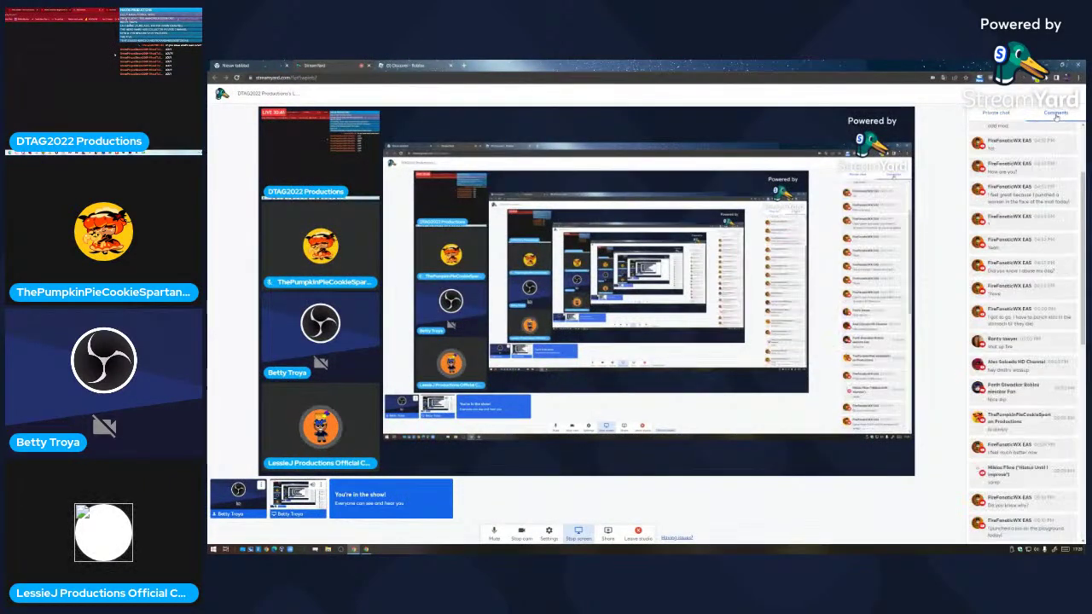
scroll(1010, 281, "down", 5)
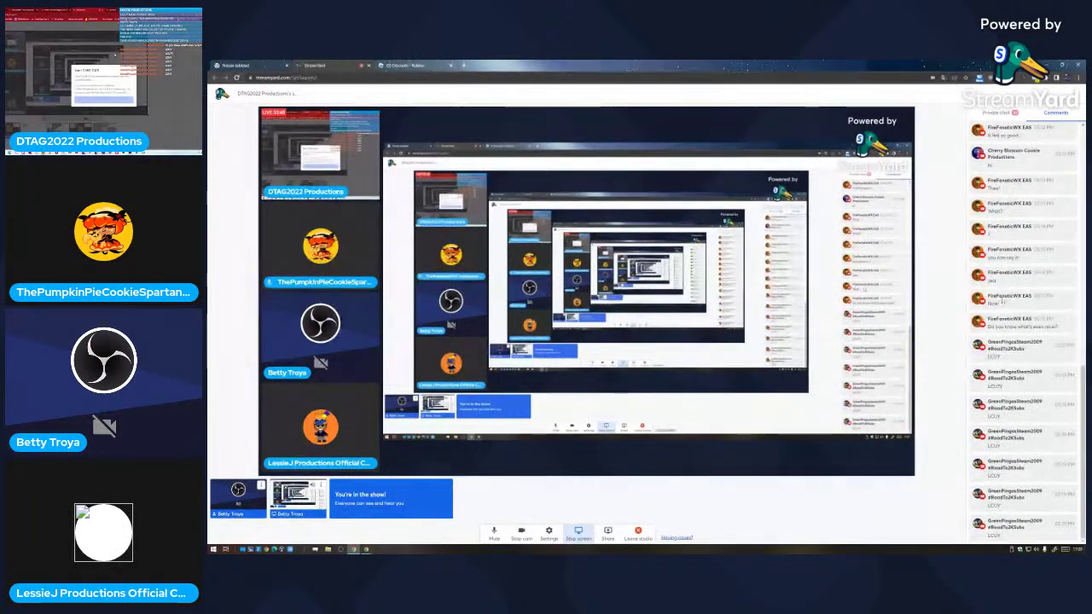
Step: Load YouTube in a new tab and open the DTAG2022 Productions's Live Stream S1 E1 broadcast
left_click(460, 65)
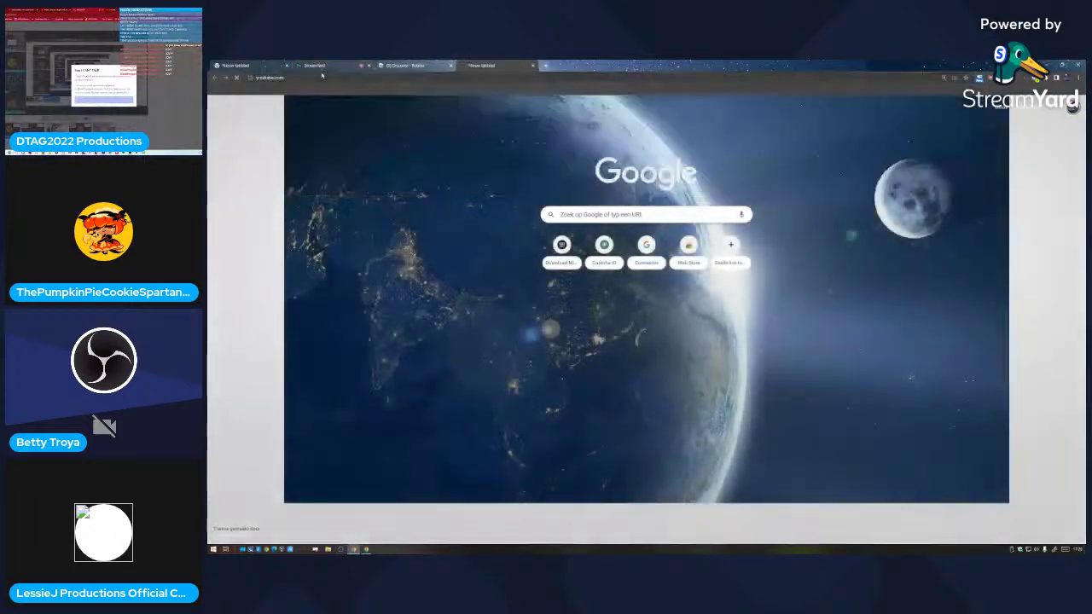
left_click(320, 65)
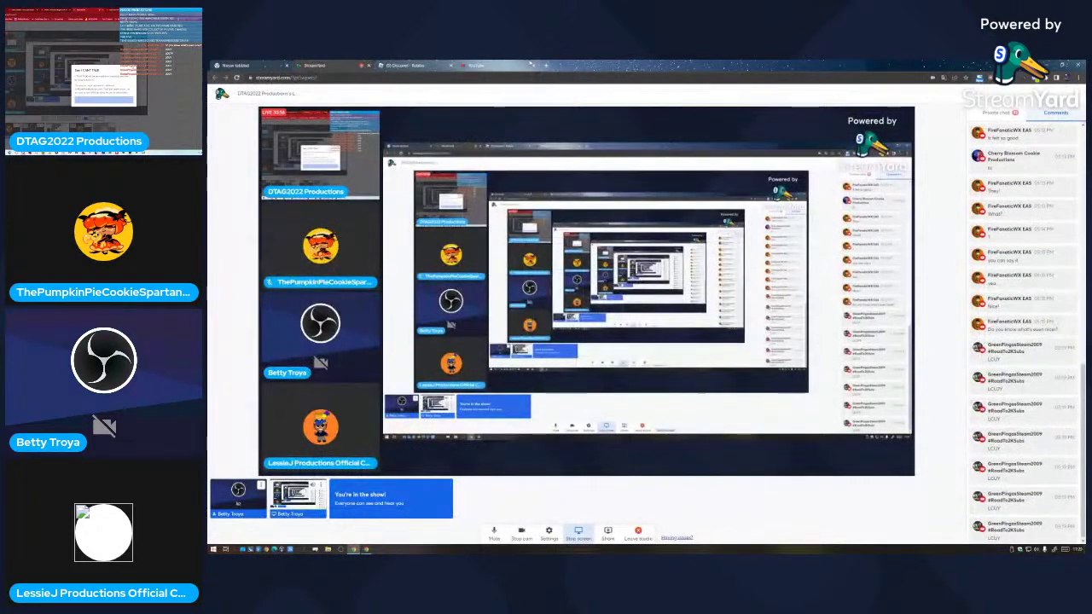
left_click(525, 65)
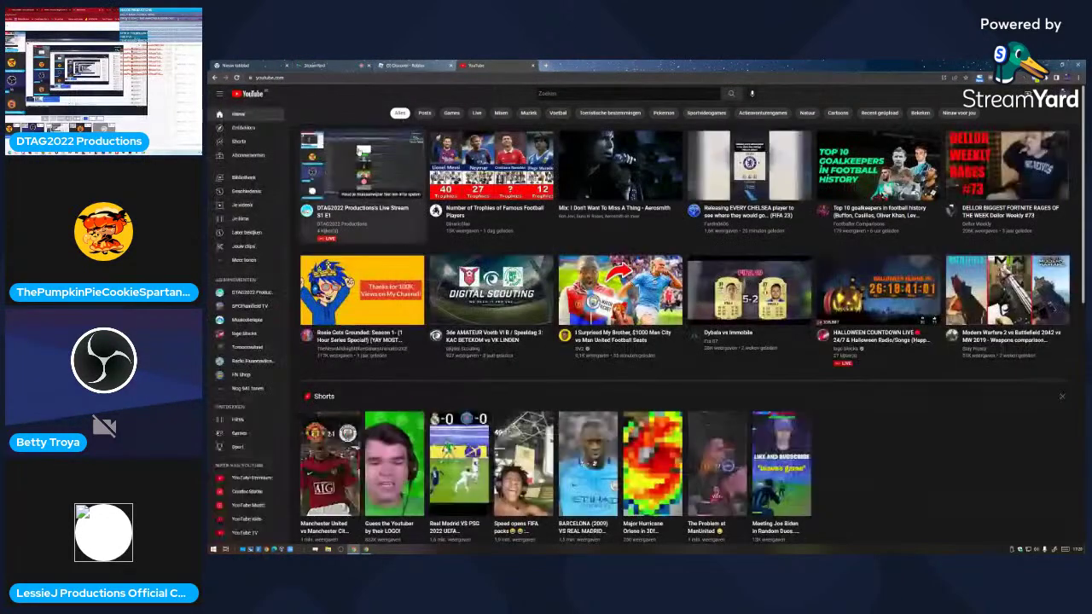
left_click(358, 151)
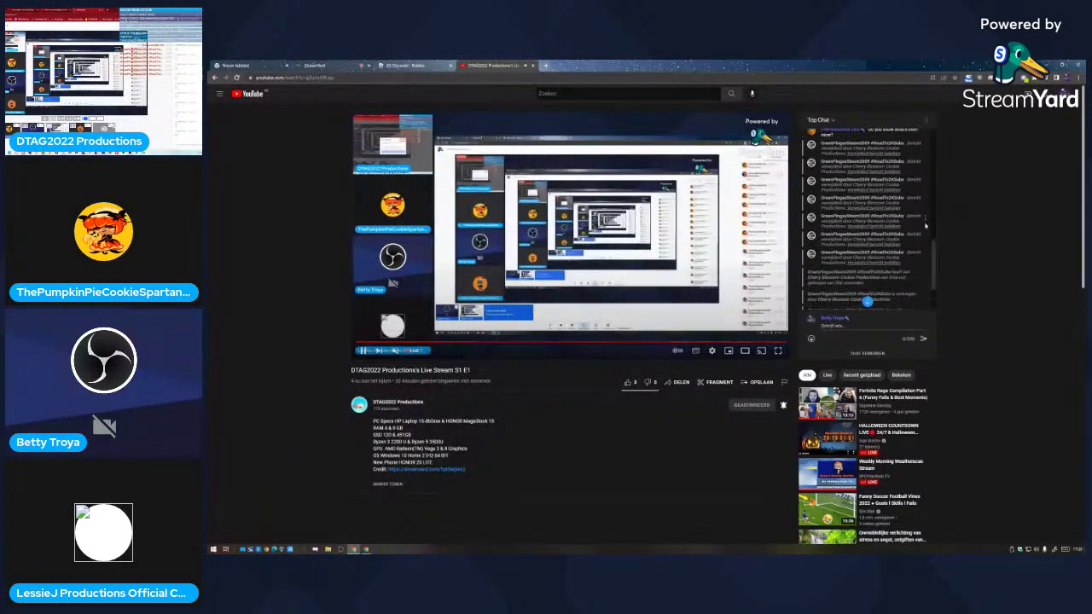
Step: Open the YouTube channel of the viewer with the repeated messages in the live chat
left_click(926, 181)
left_click(891, 197)
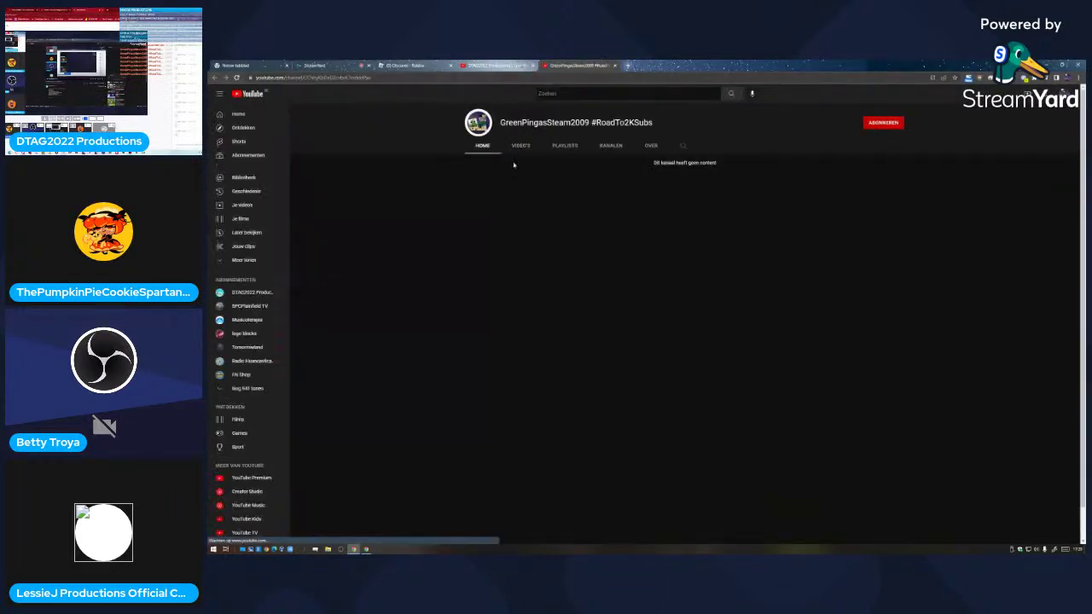
Step: View the About information of the viewer's channel and close that channel
left_click(650, 145)
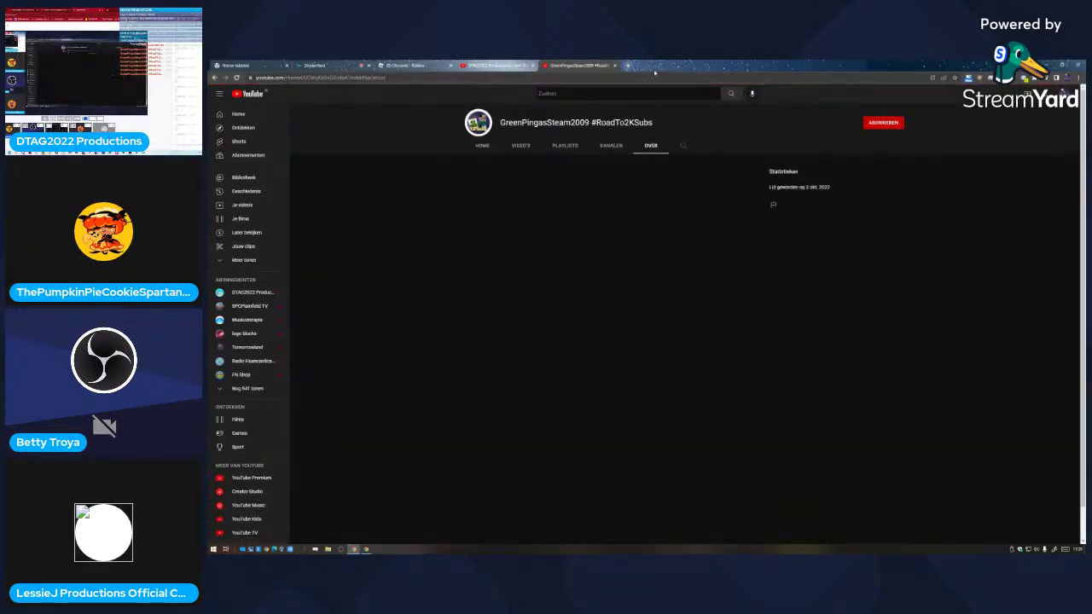
left_click(616, 65)
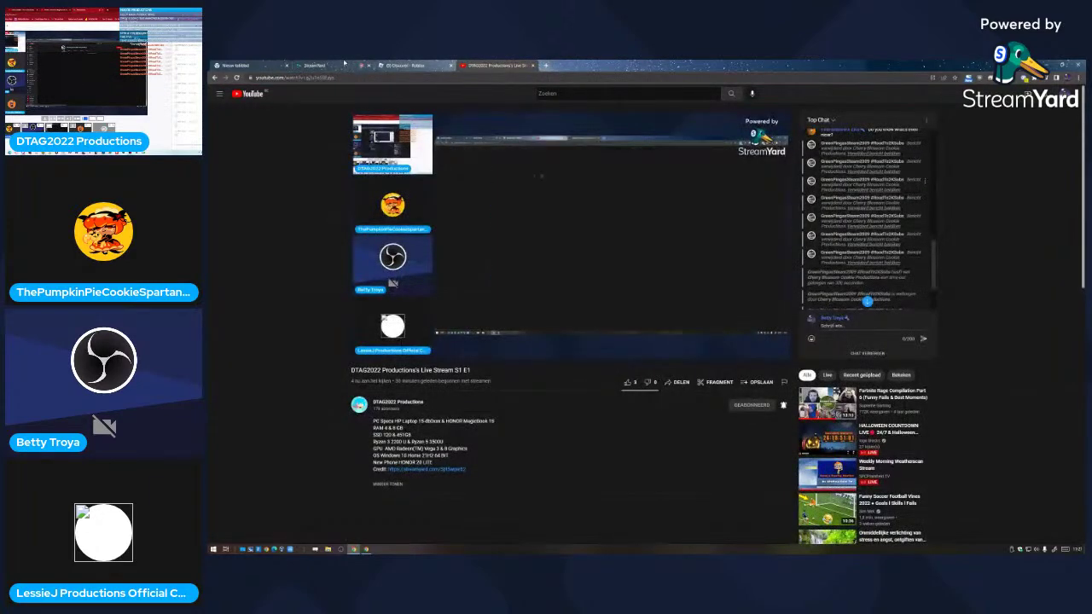
Step: Check the private chat in the StreamYard studio and return to the YouTube live broadcast
left_click(345, 64)
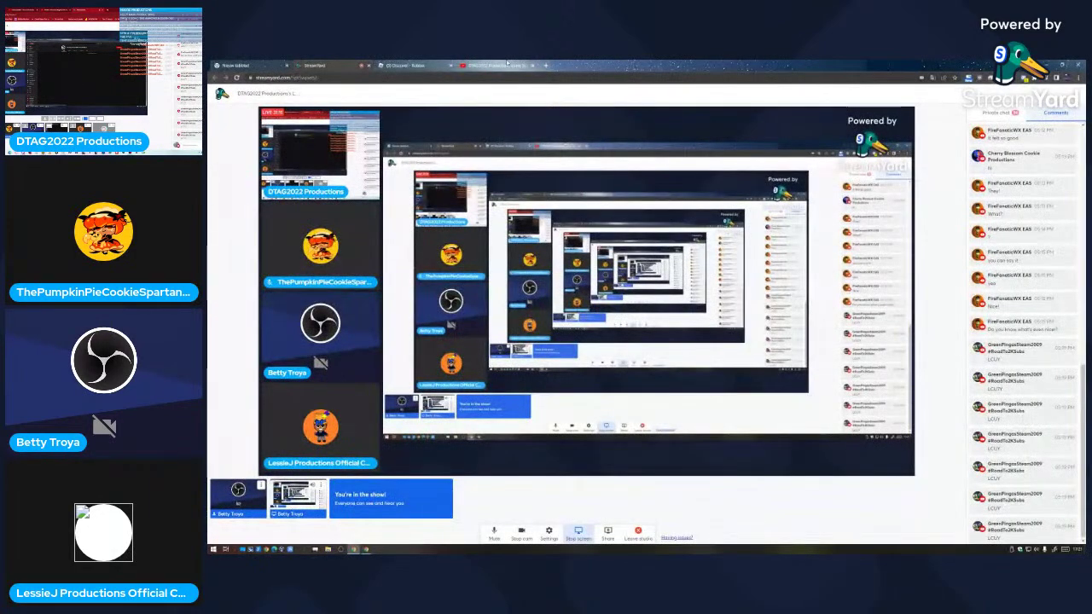
left_click(995, 112)
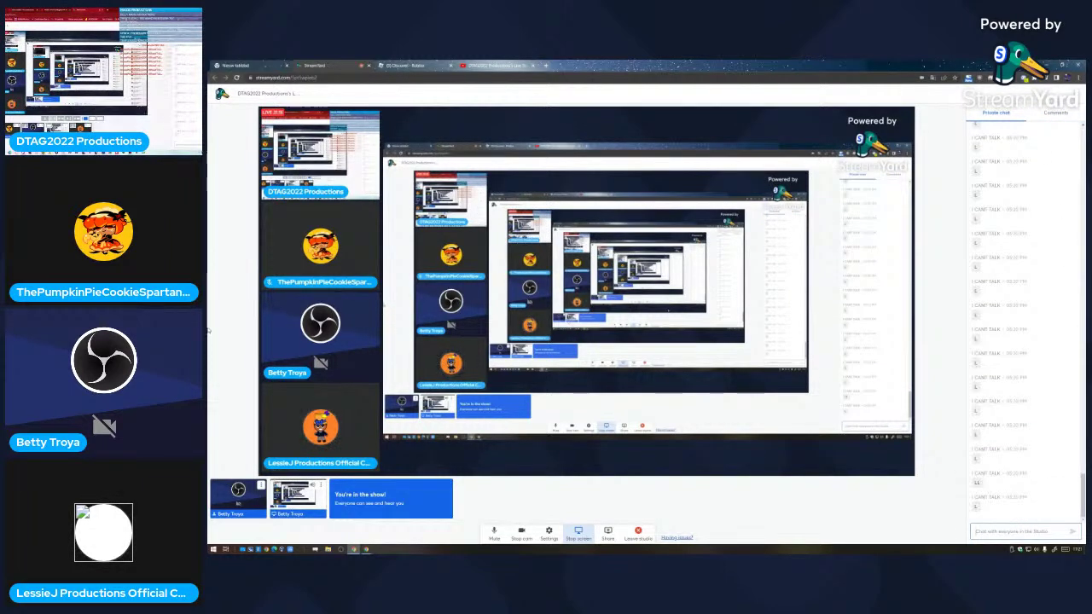
left_click(429, 63)
left_click(491, 65)
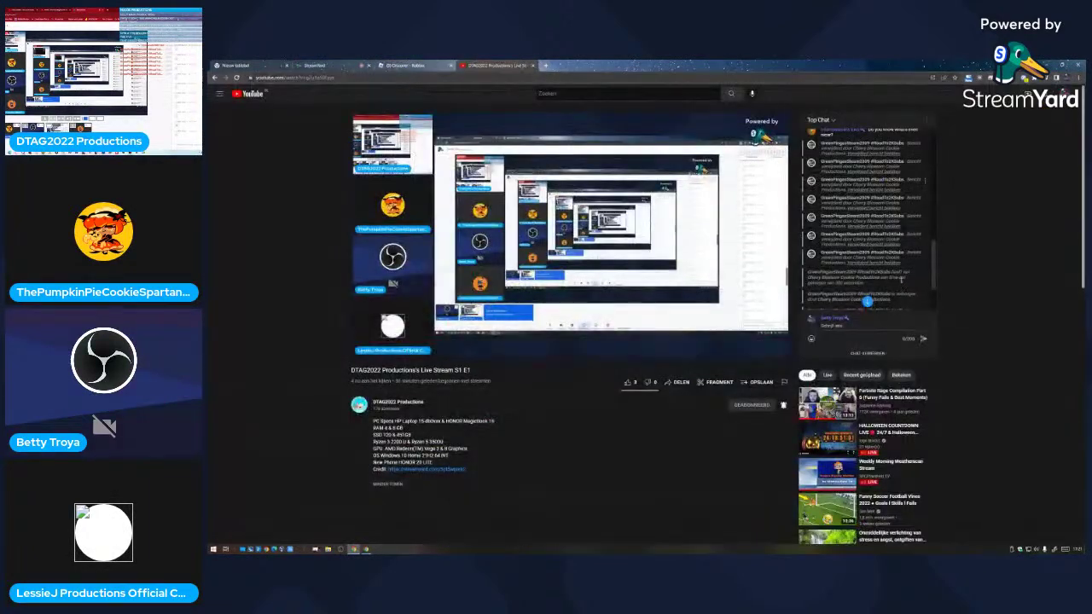
Step: Hide the viewer posting the newest spam messages in the live chat from the channel
scroll(901, 280, "down", 2)
left_click(1045, 93)
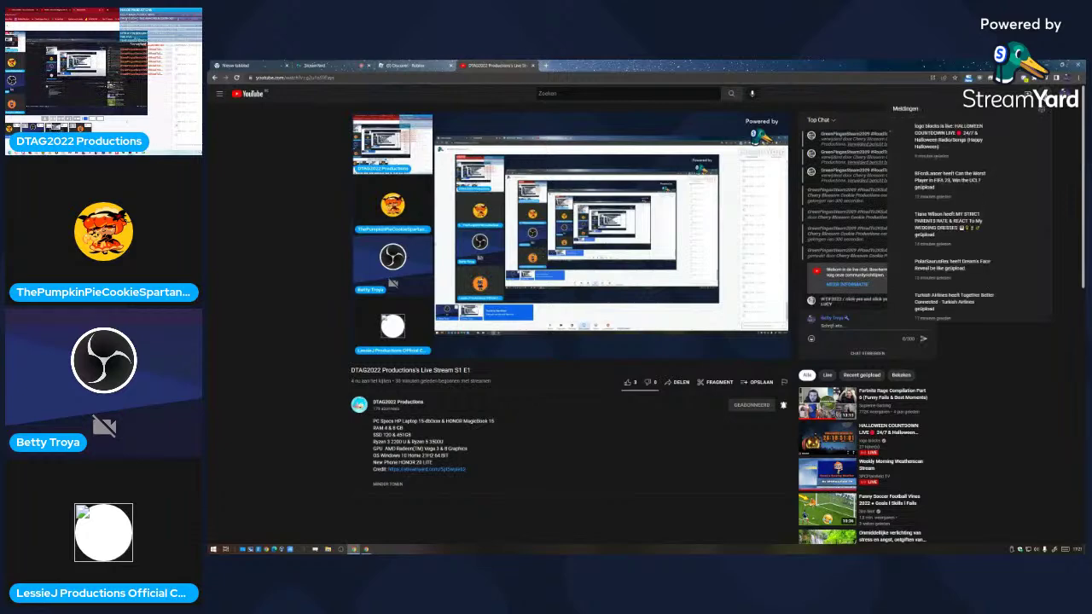
left_click(879, 314)
left_click(923, 288)
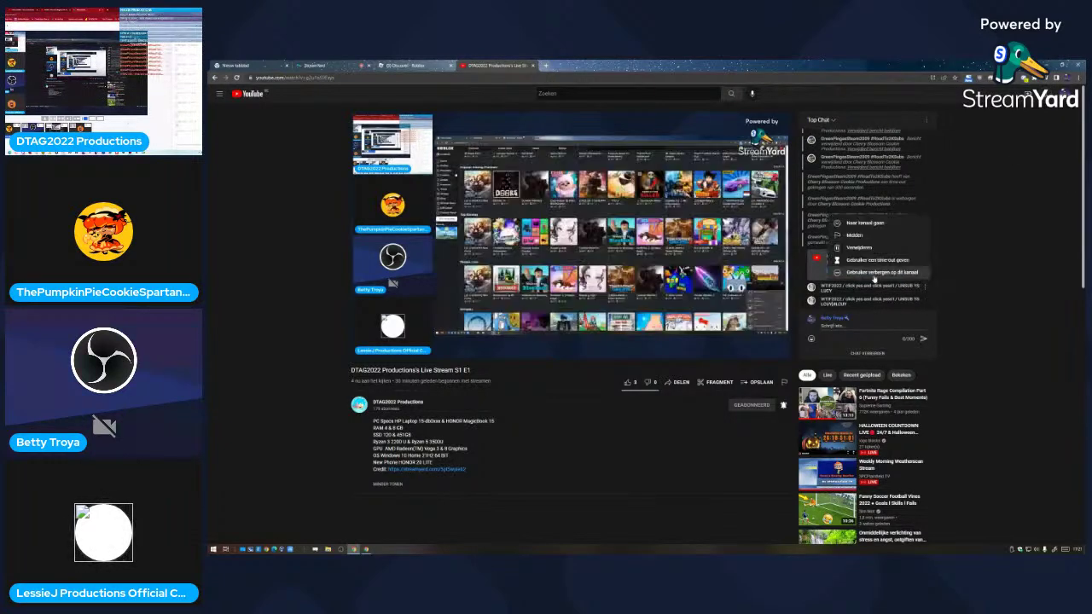
left_click(874, 276)
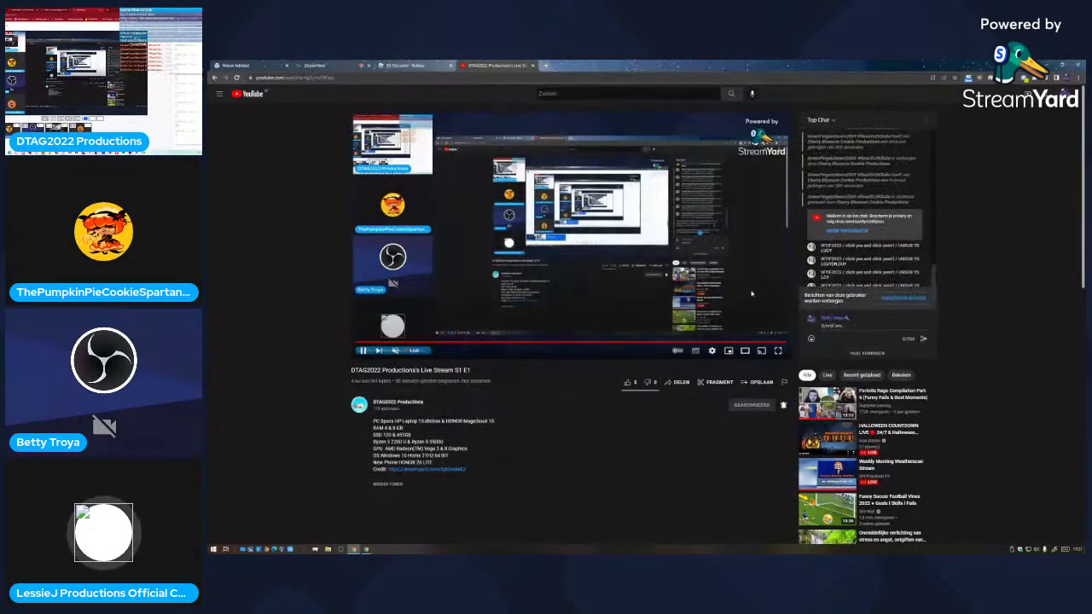
Step: Open the hidden viewer's YouTube channel from the live chat, check it, and close it to return to the broadcast
left_click(921, 188)
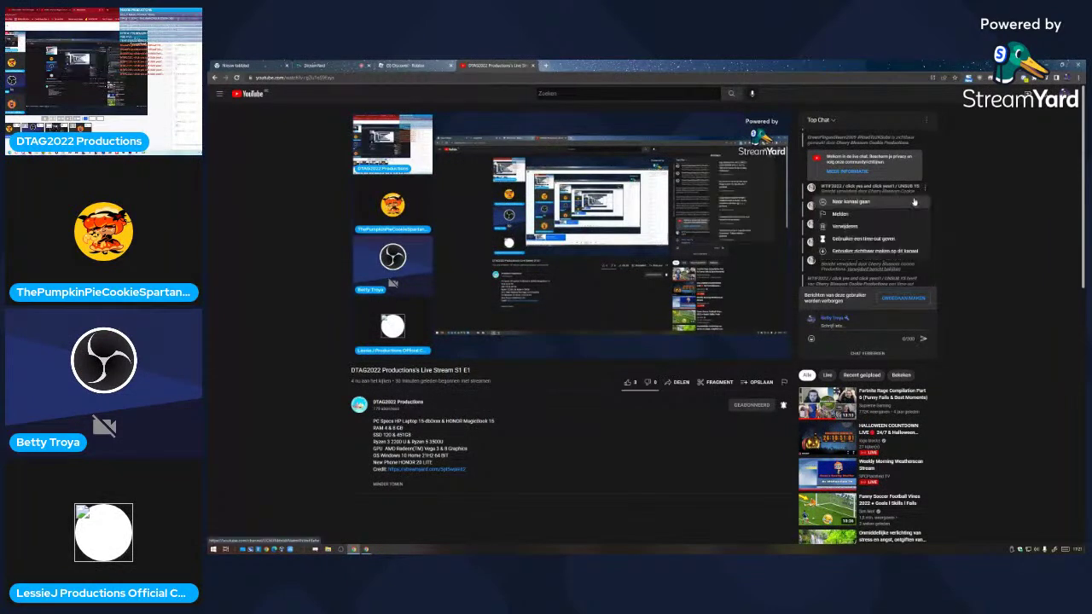
left_click(914, 201)
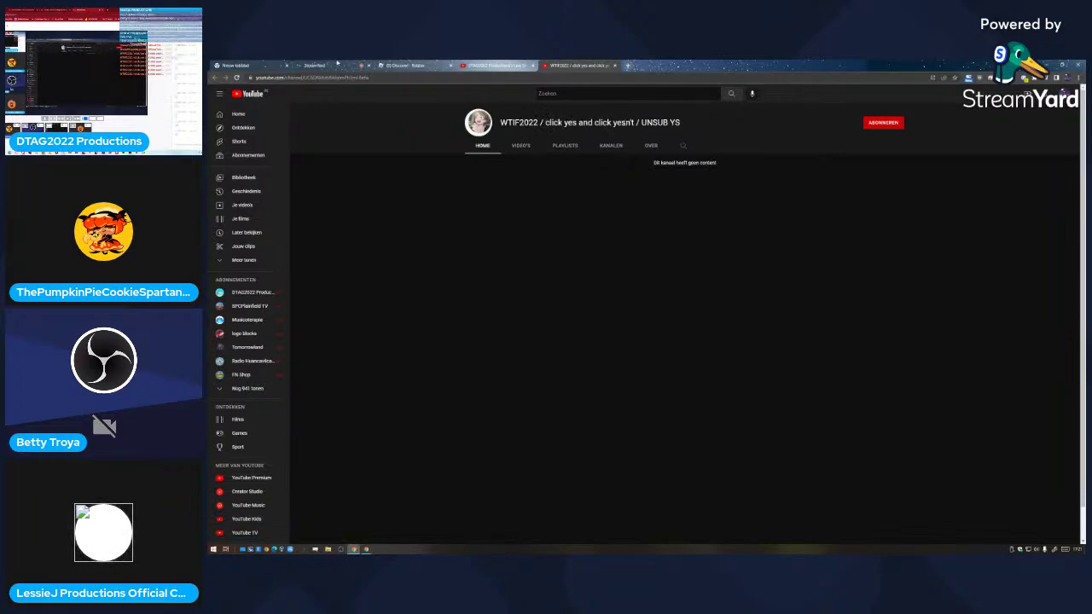
left_click(337, 64)
left_click(458, 65)
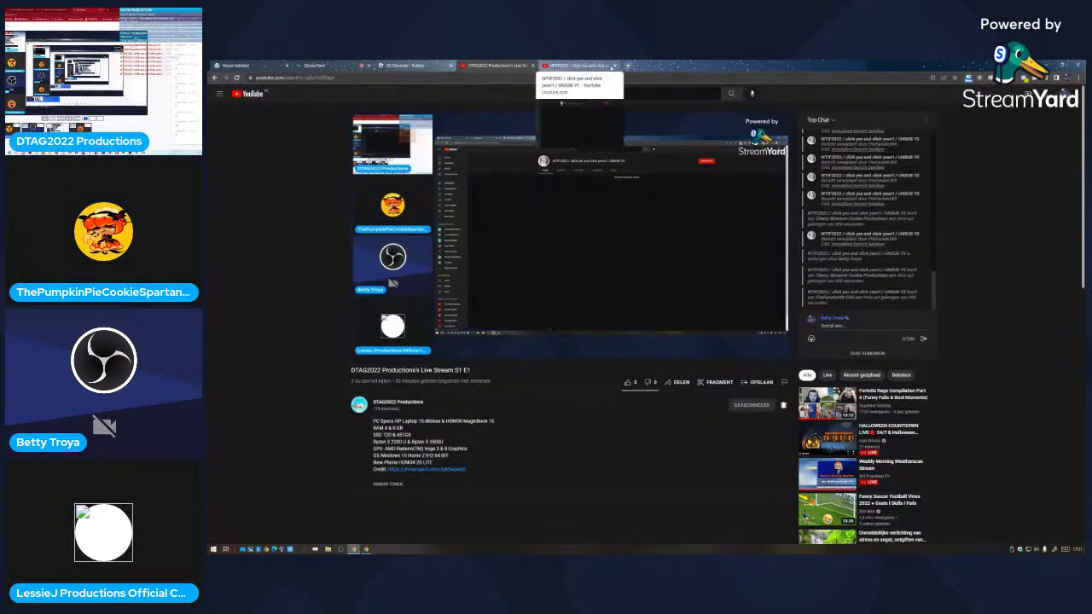
left_click(617, 66)
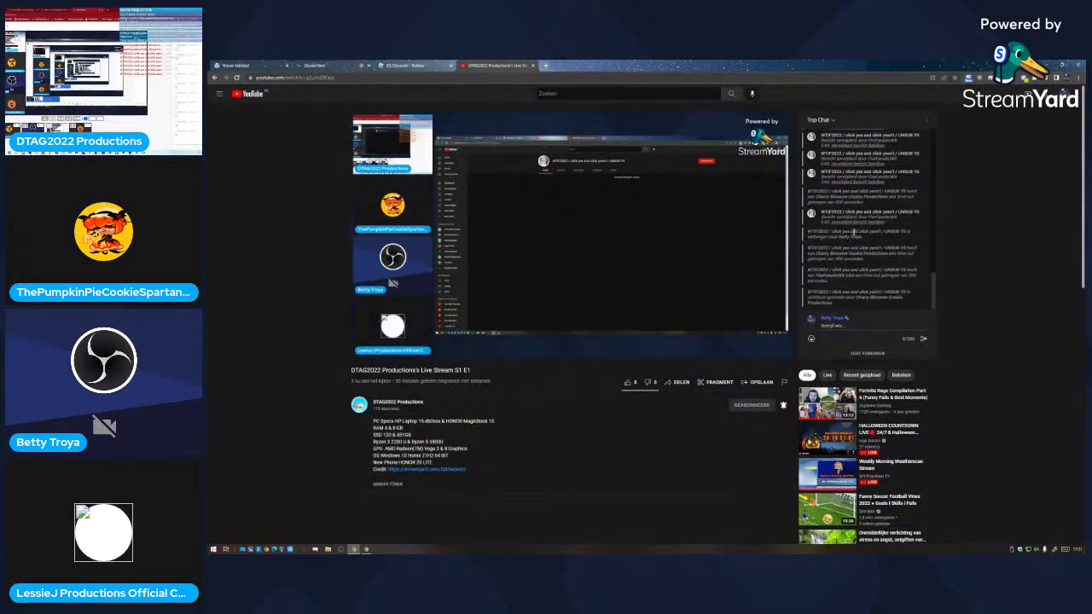
Step: Post the message "No Spam" in the broadcast's live chat
left_click(860, 322)
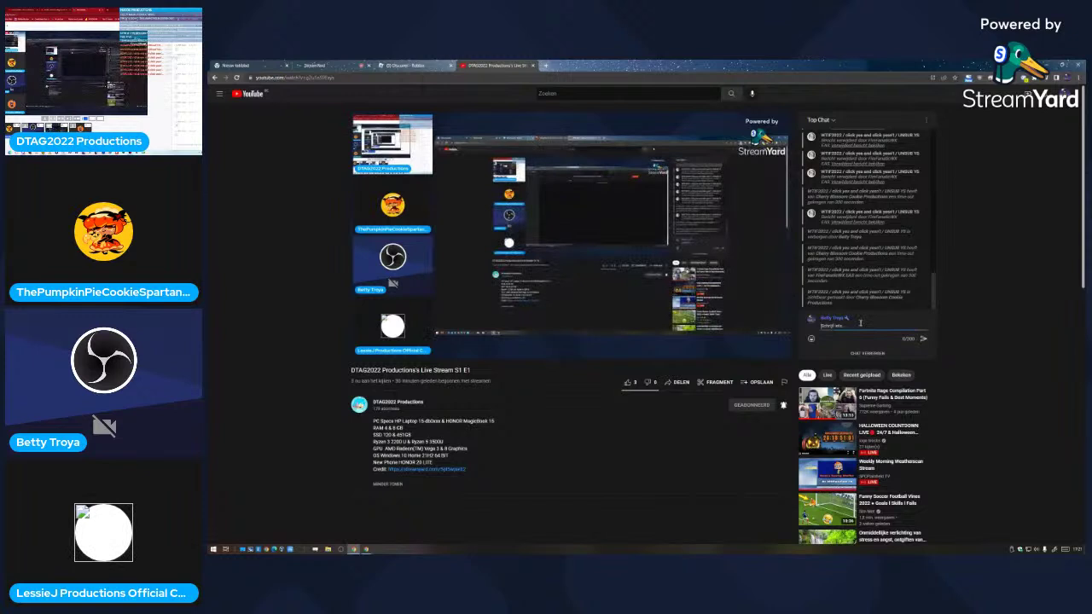
type("No Spam")
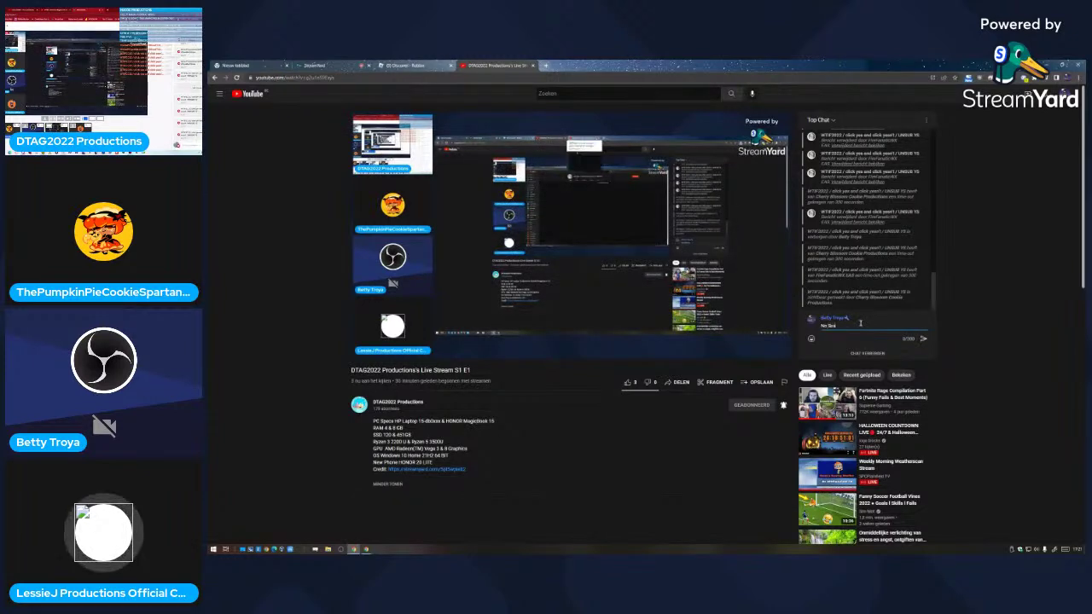
key("Return")
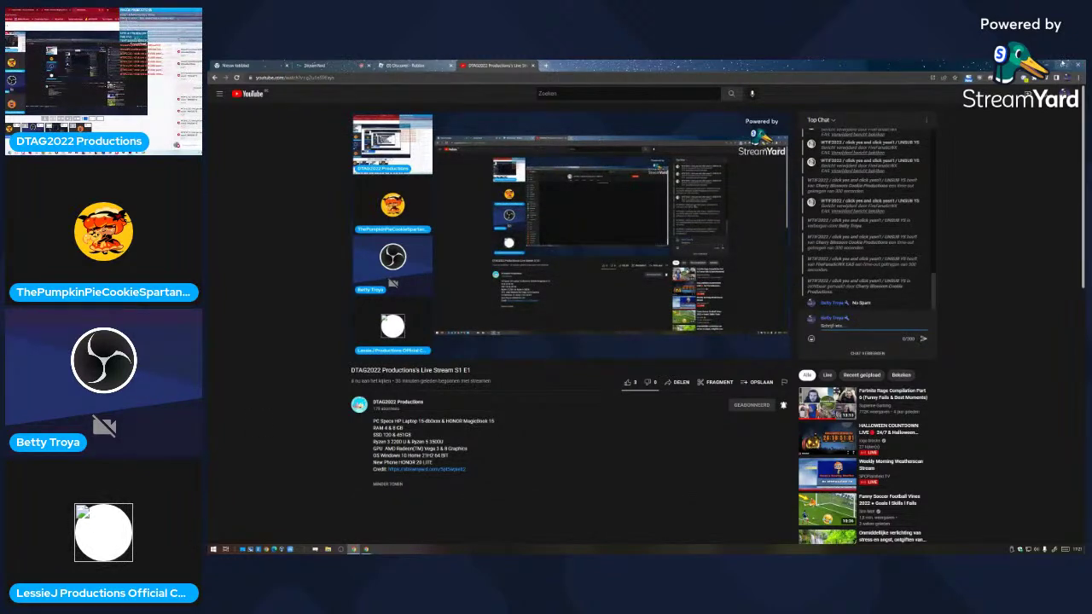
Step: Browse the YouTube home feed and open the video Warzone Mobile New Mode Blitz Royale Gameplay
left_click(243, 96)
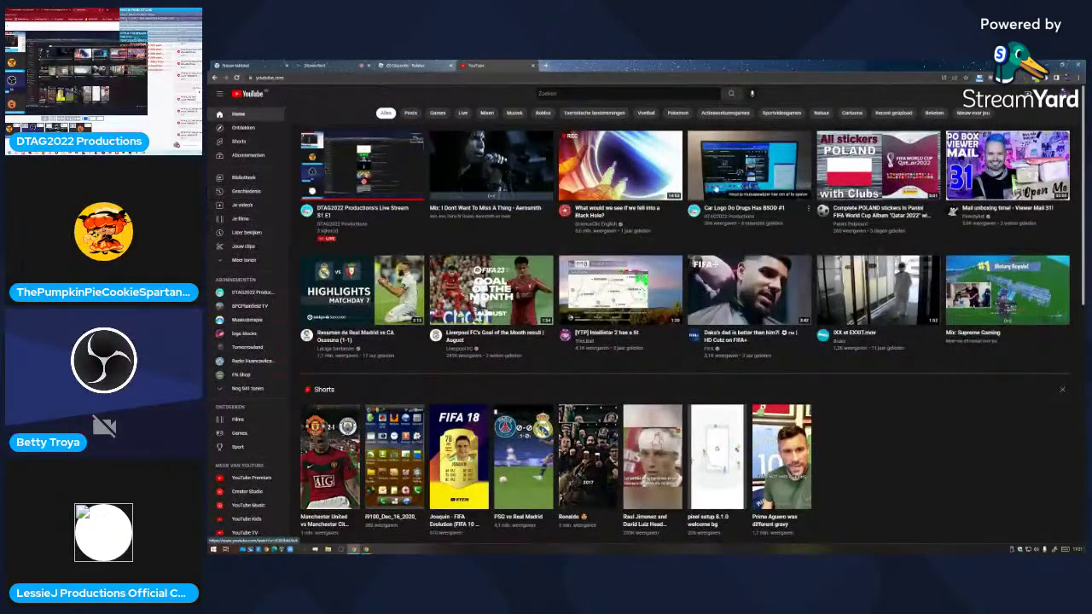
scroll(844, 294, "down", 5)
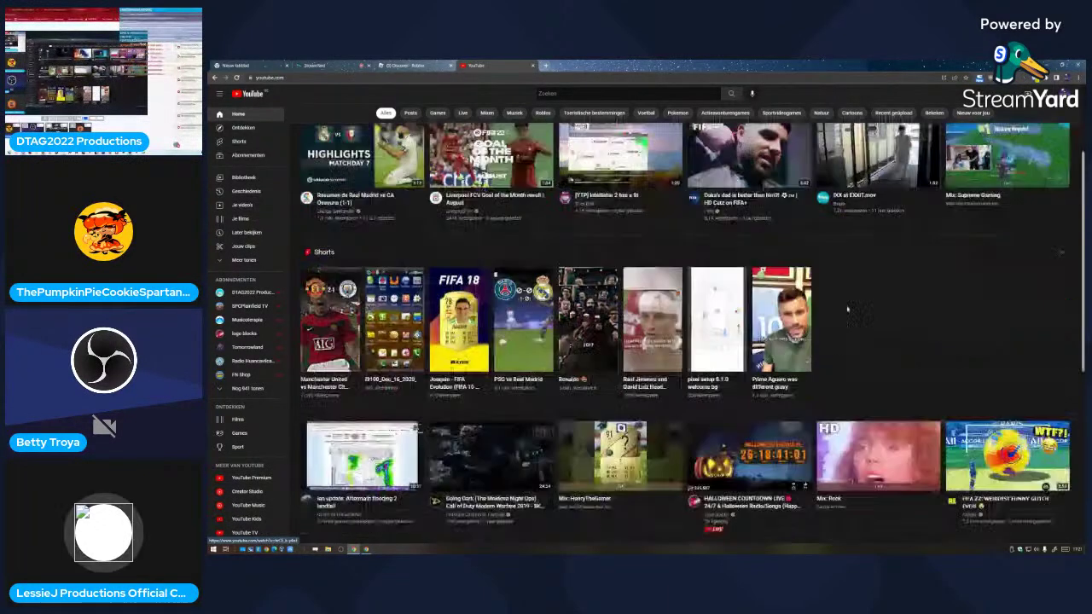
scroll(848, 299, "down", 5)
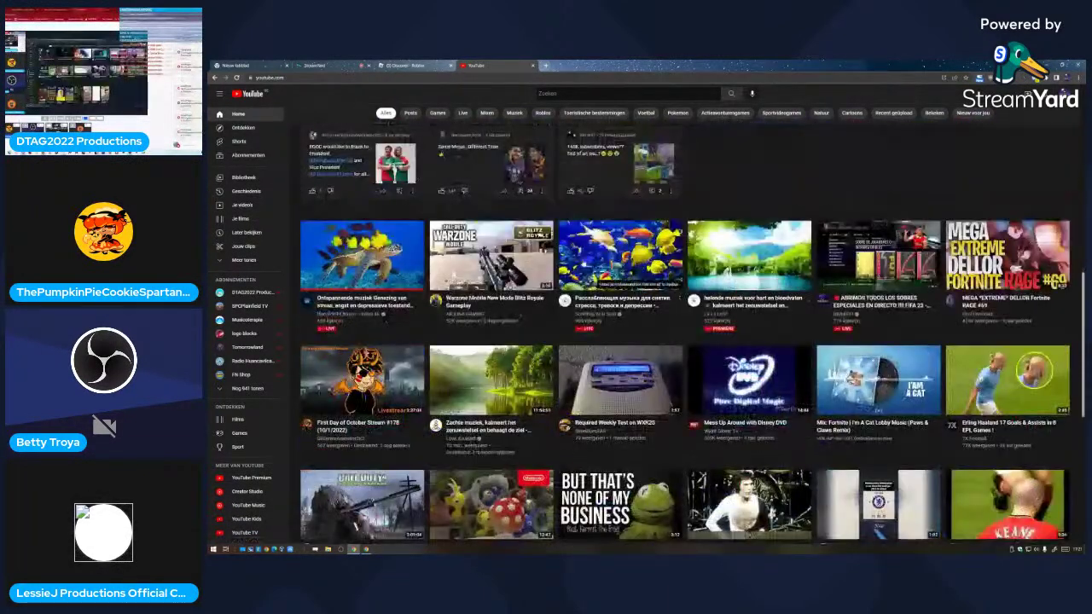
left_click(483, 253)
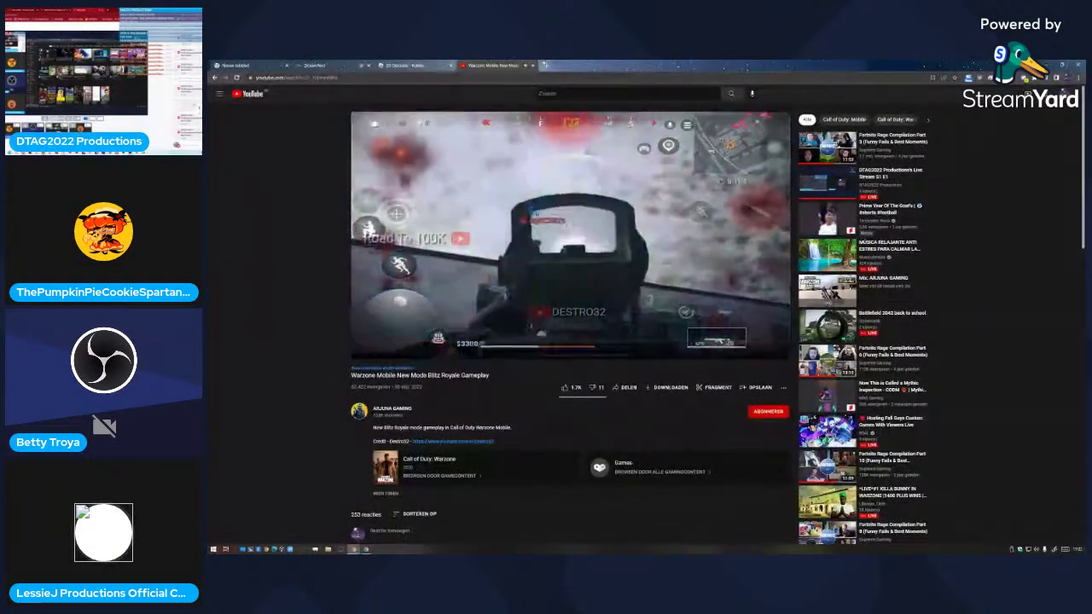
Step: Check the StreamYard studio briefly and search YouTube for "how to pc with phone google chrome"
left_click(368, 65)
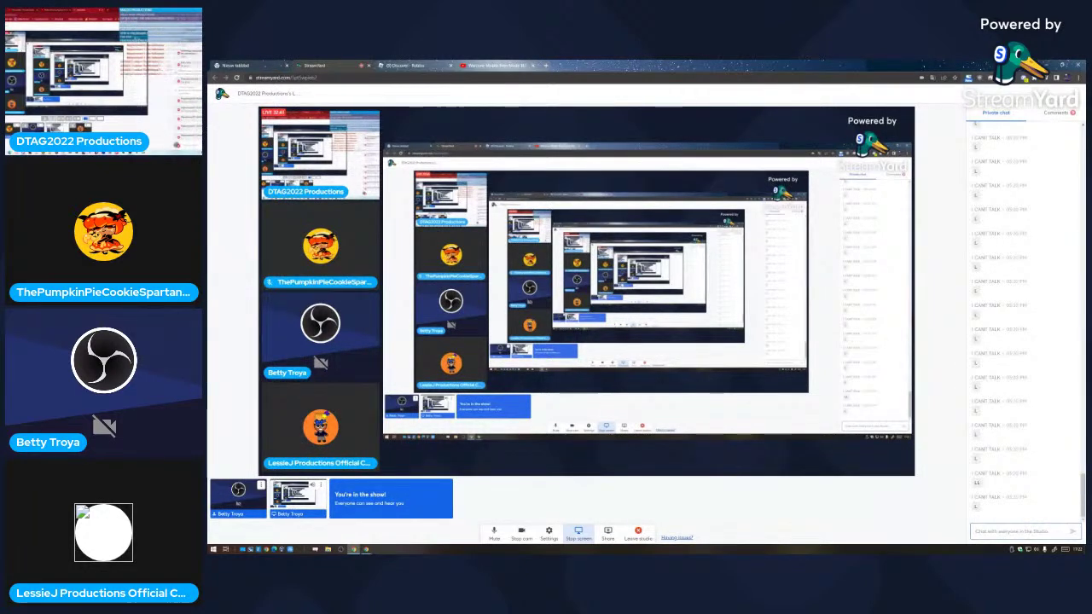
left_click(493, 66)
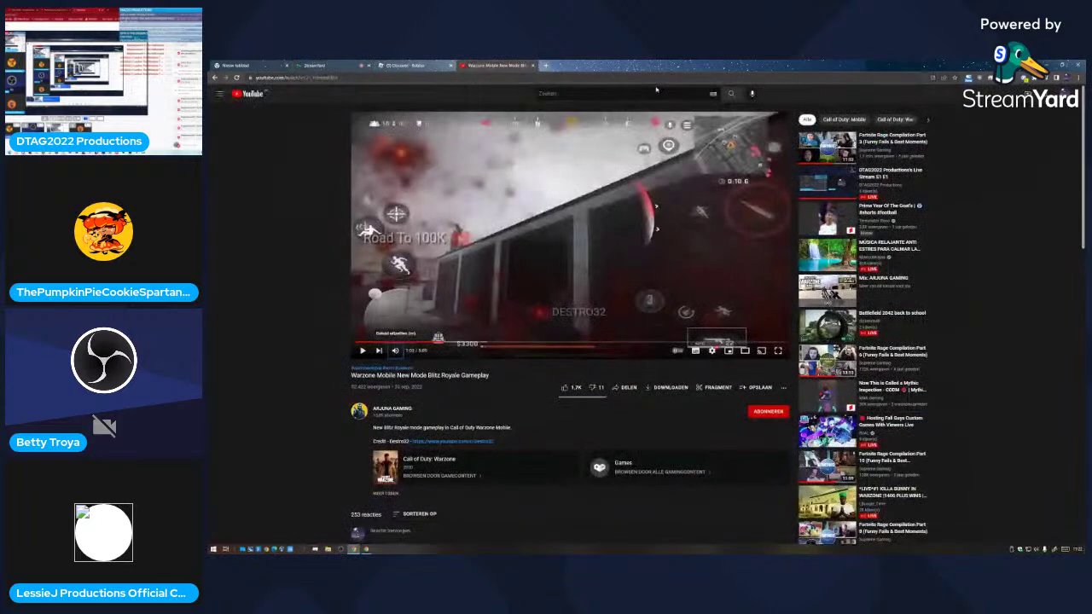
left_click(660, 91)
type("how")
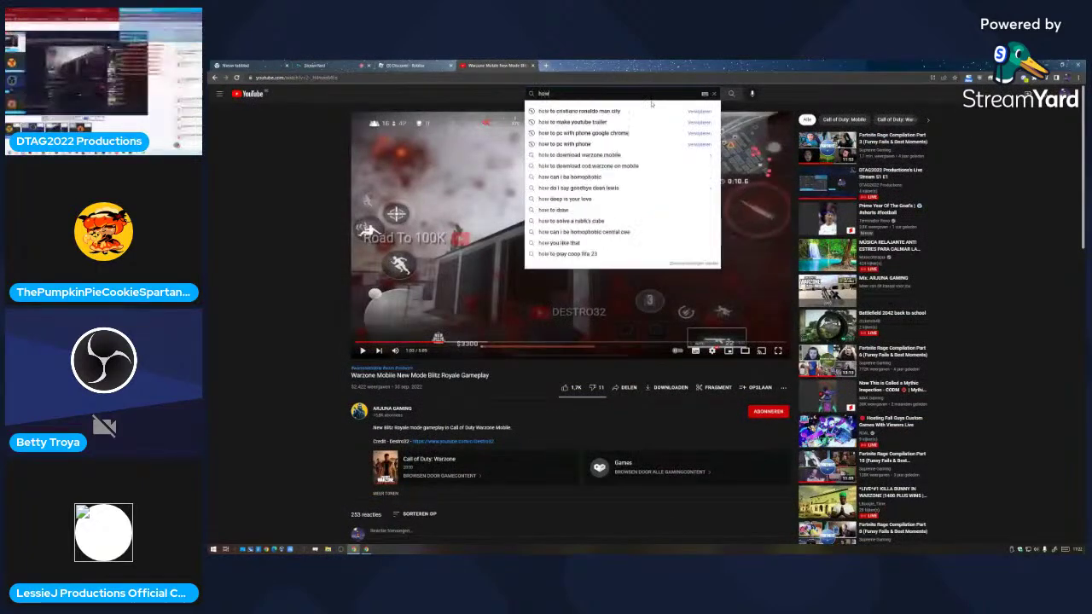
type(" to pc")
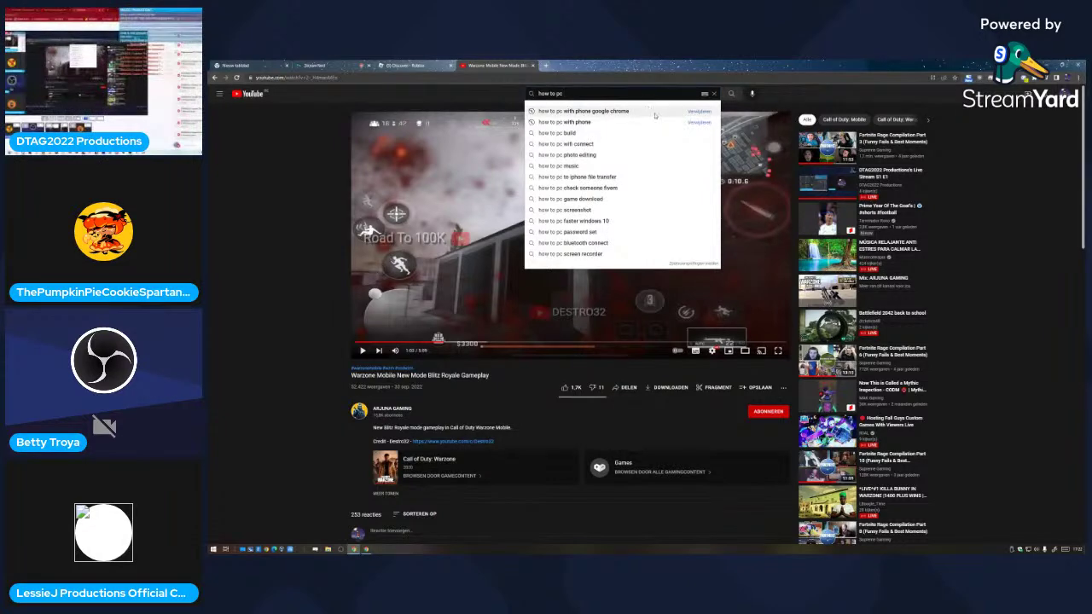
left_click(638, 111)
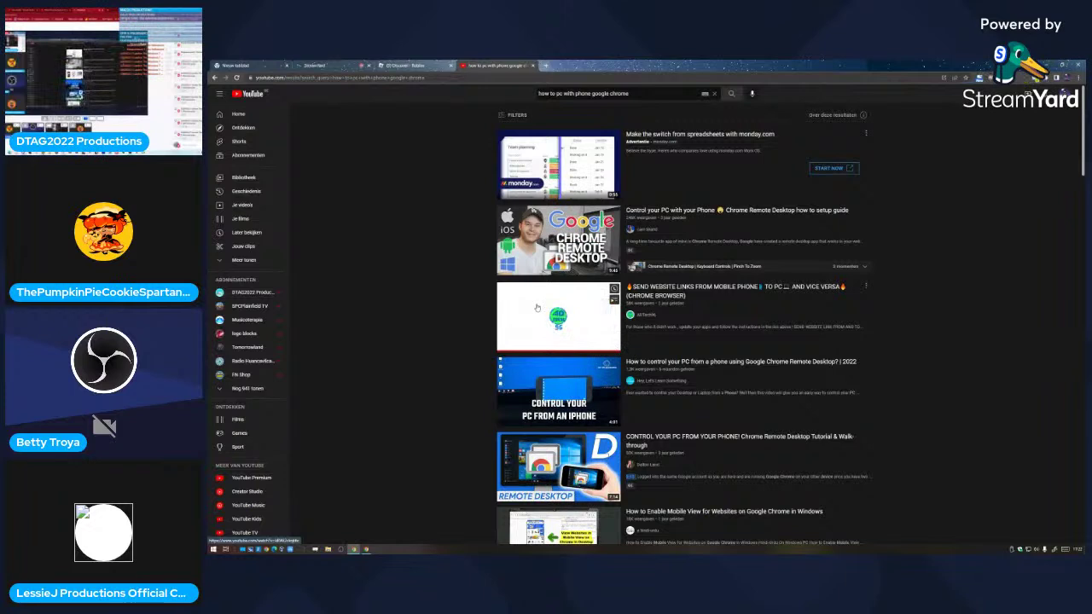
Step: Play the CONTROL YOUR PC FROM YOUR PHONE! tutorial past its ad and rewind to where the web address is entered
left_click(559, 465)
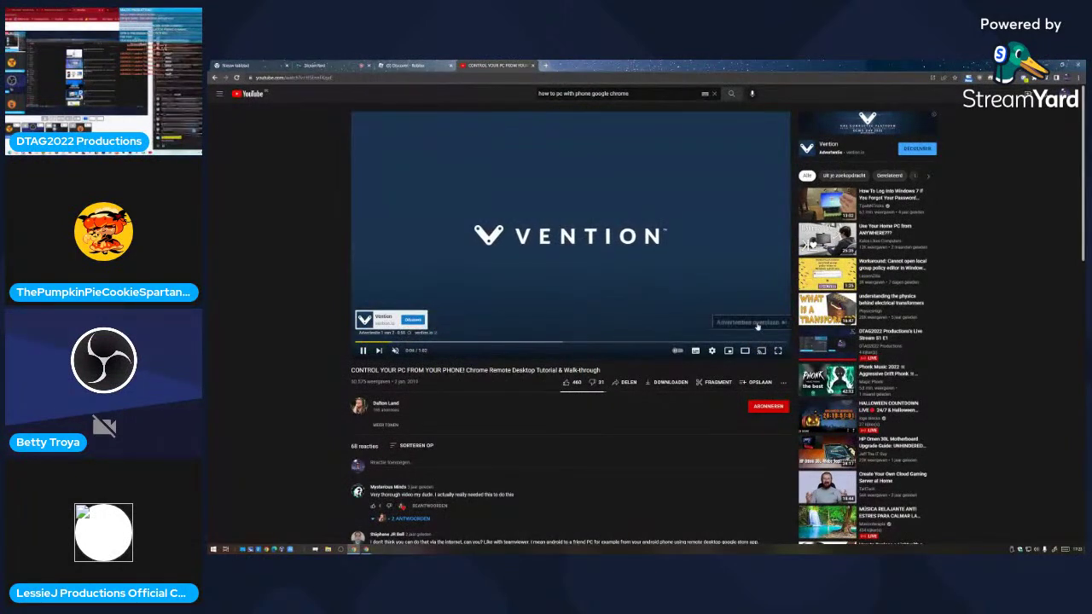
left_click(757, 325)
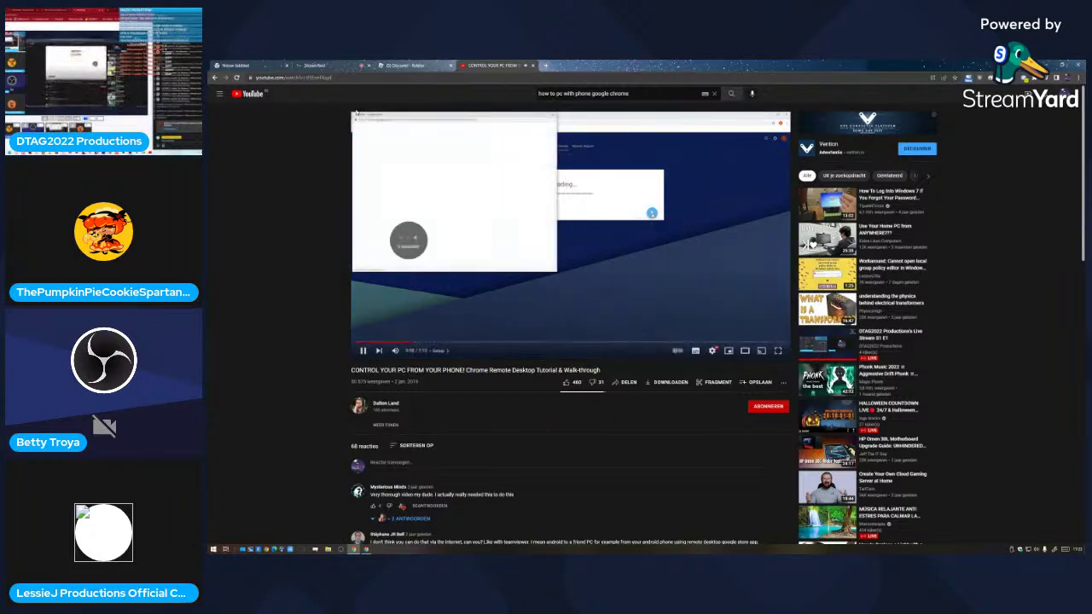
key("Left")
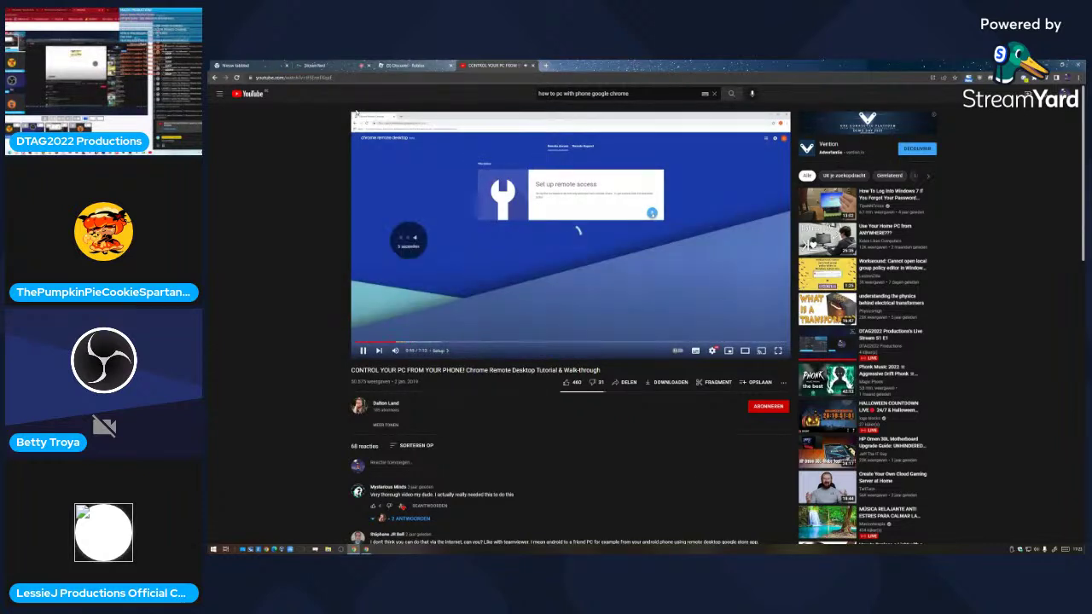
key("Left")
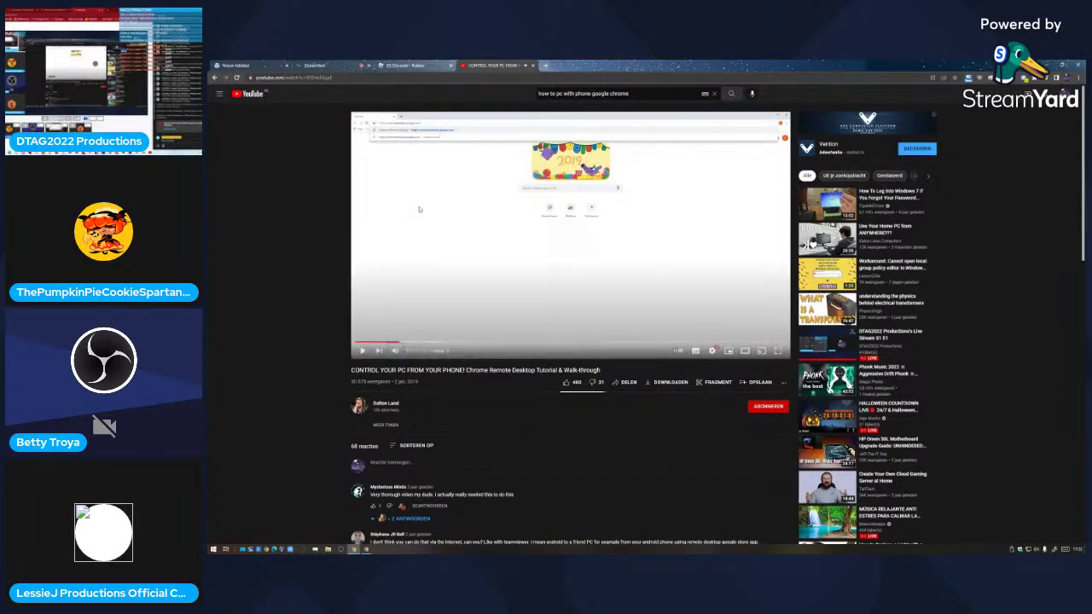
Step: Load google.com in a new tab and return to the Chrome Remote Desktop tutorial
left_click(544, 66)
type("google.com")
key("Return")
left_click(495, 65)
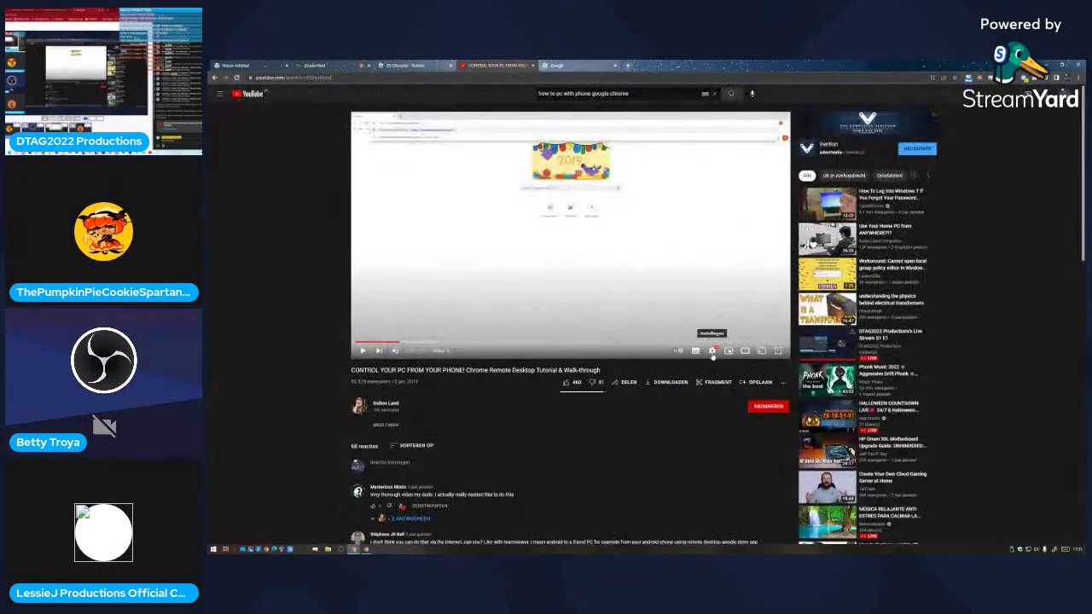
Step: Adjust the playback settings of the Chrome Remote Desktop tutorial video
left_click(712, 351)
left_click(733, 321)
left_click(739, 228)
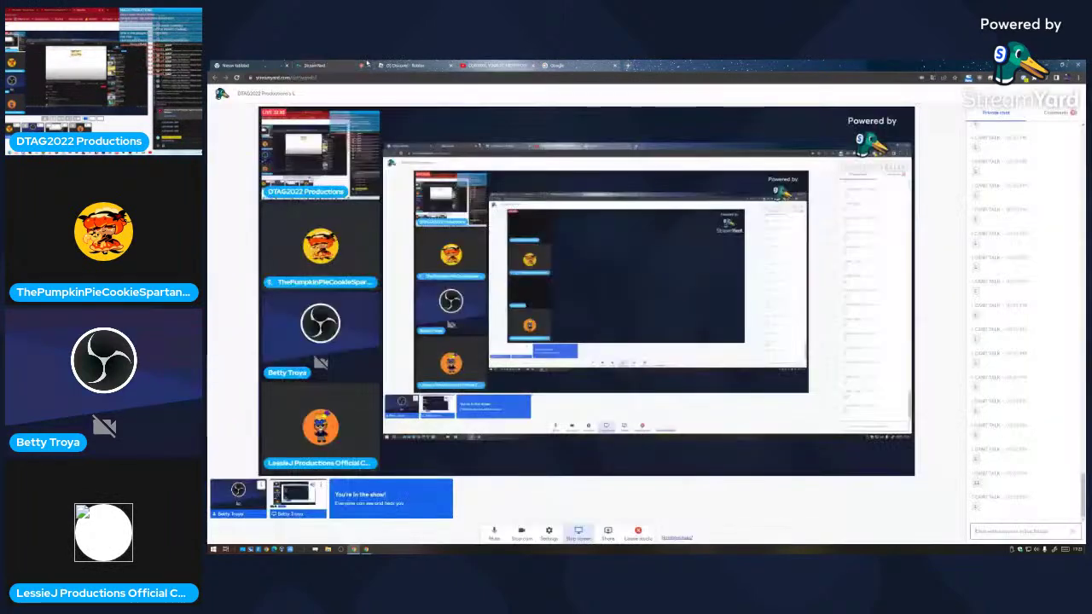
Step: Check the StreamYard studio again between visits to the tutorial video
left_click(366, 66)
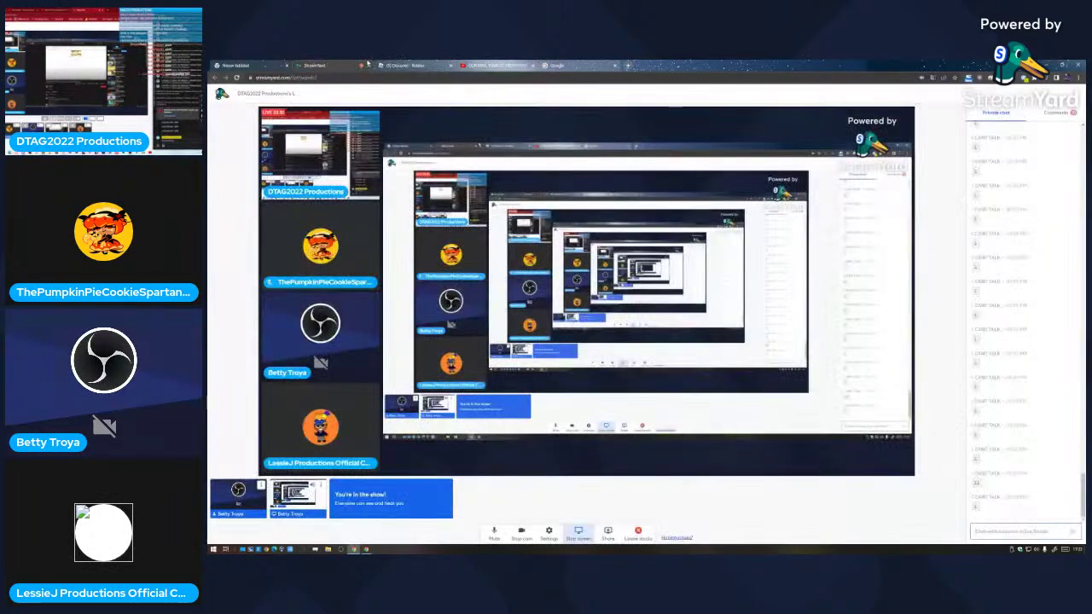
left_click(502, 65)
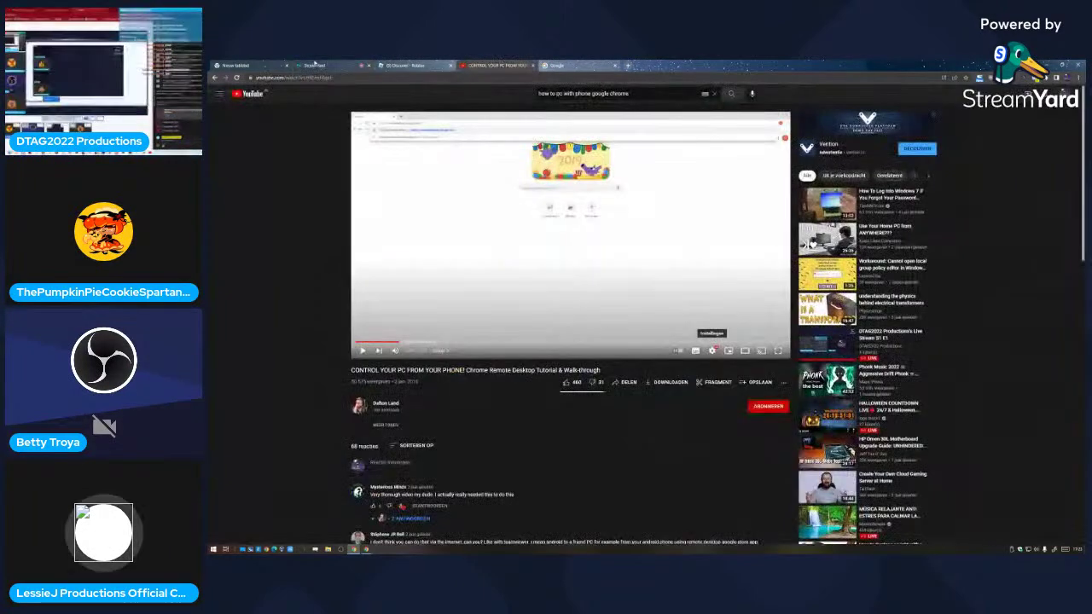
left_click(315, 65)
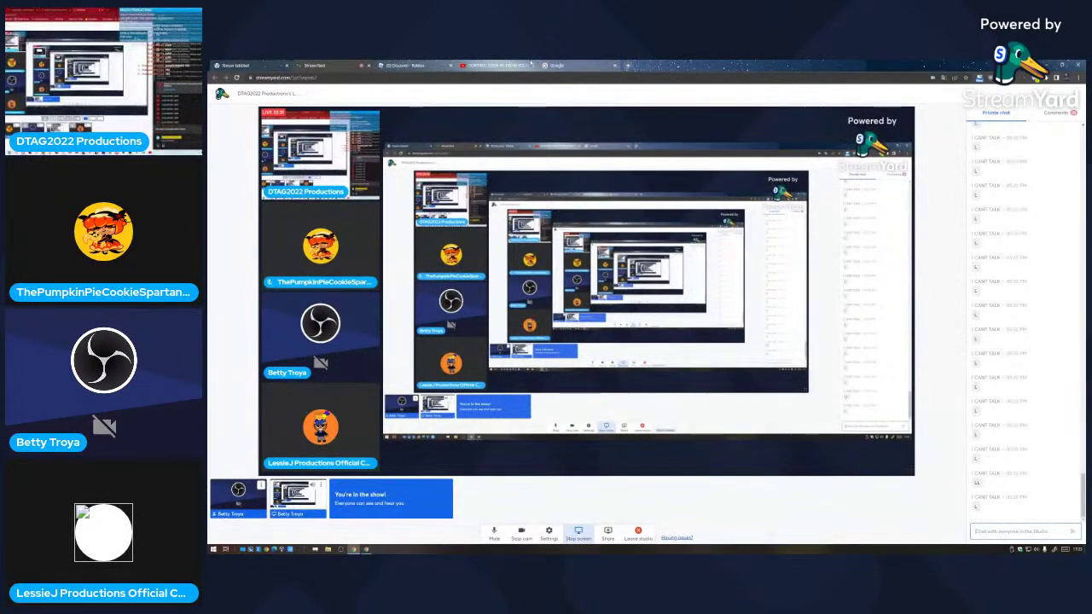
Step: View the paused tutorial in full screen to read the remote desktop web address, and exit full screen
left_click(497, 66)
left_click(777, 348)
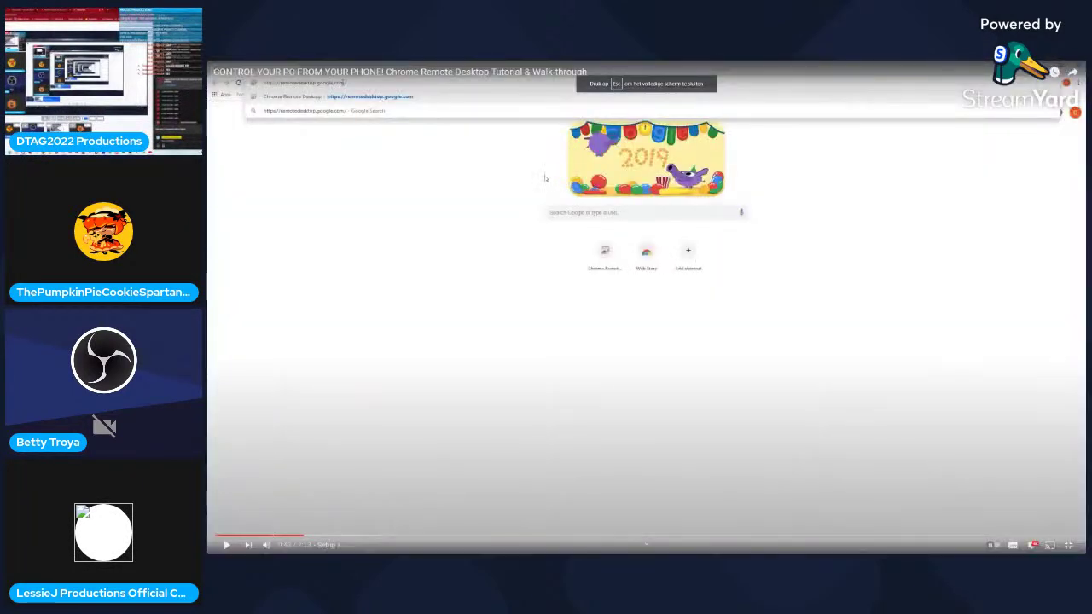
key("Escape")
Step: Search Google for "remote desktop", glancing at the tutorial video along the way
left_click(560, 67)
type("rem")
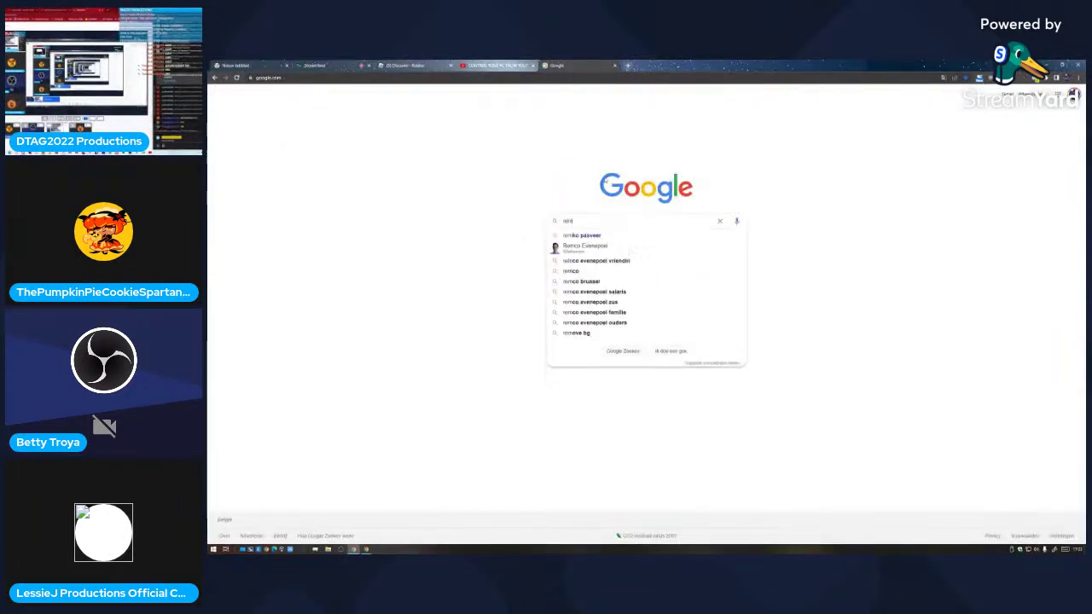
left_click(496, 66)
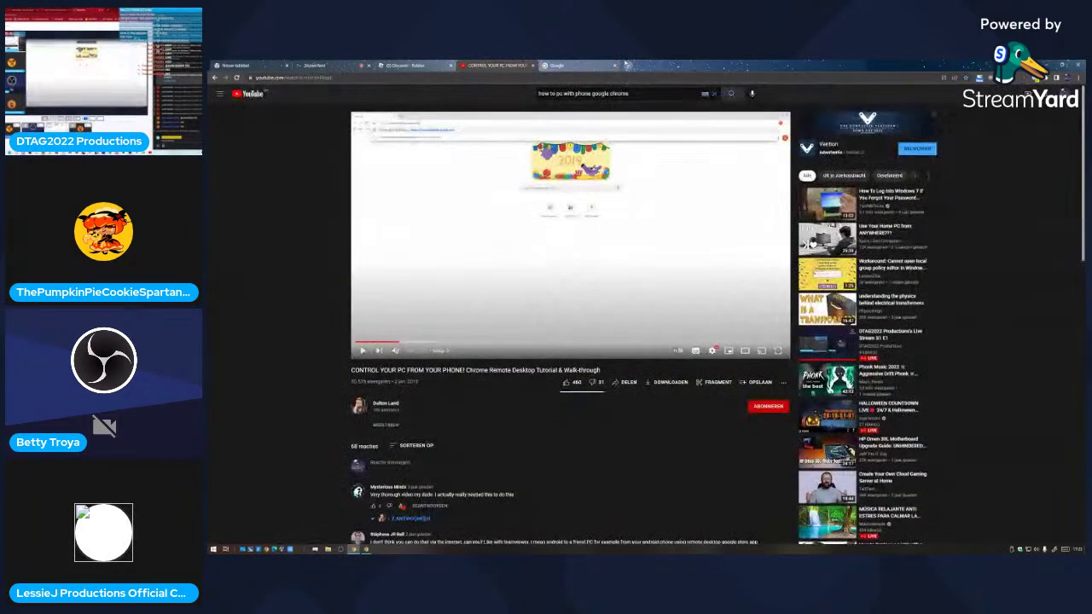
left_click(584, 63)
type("o")
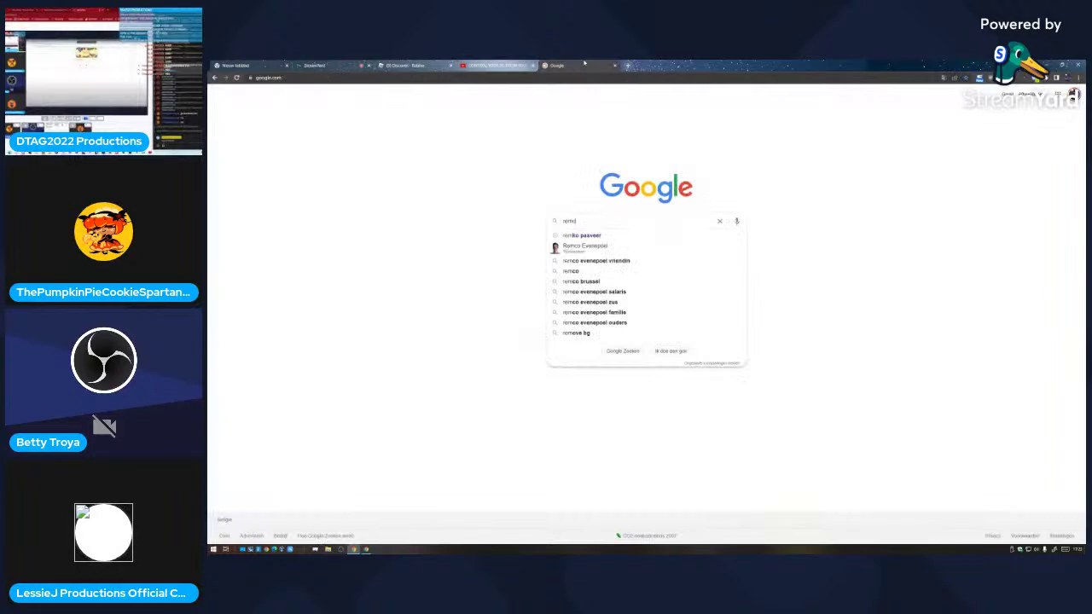
type("te")
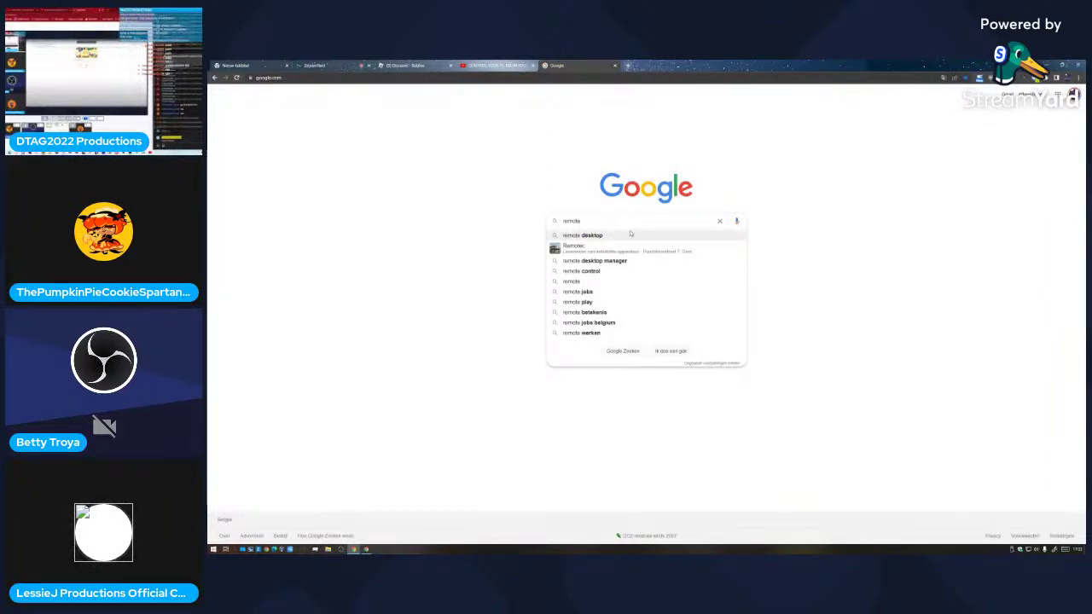
left_click(631, 233)
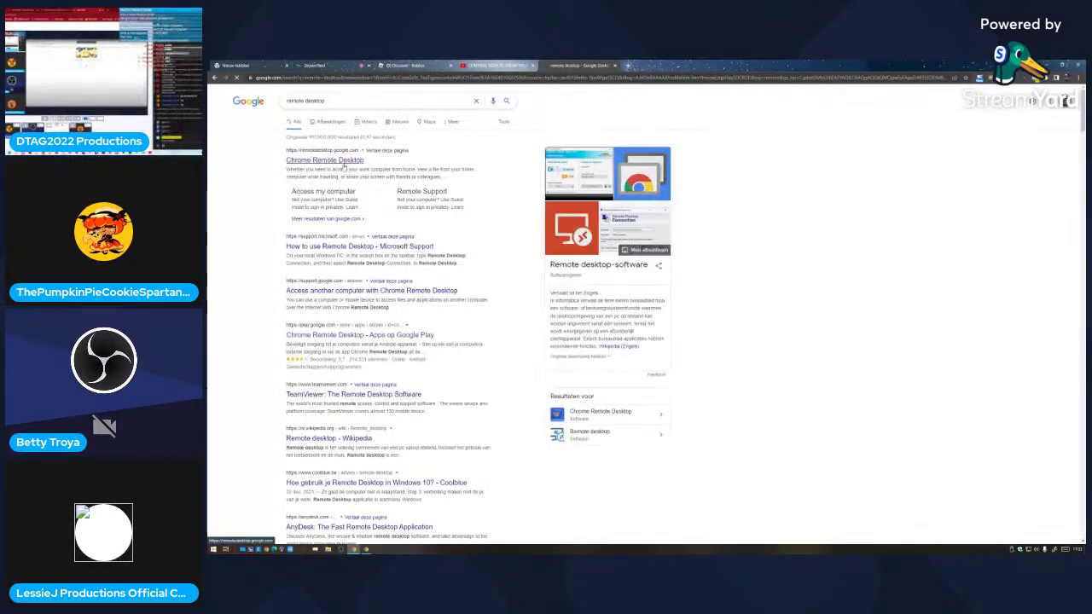
Step: Open the Chrome Remote Desktop site and begin setting up remote access, keeping the suggested computer name
left_click(337, 161)
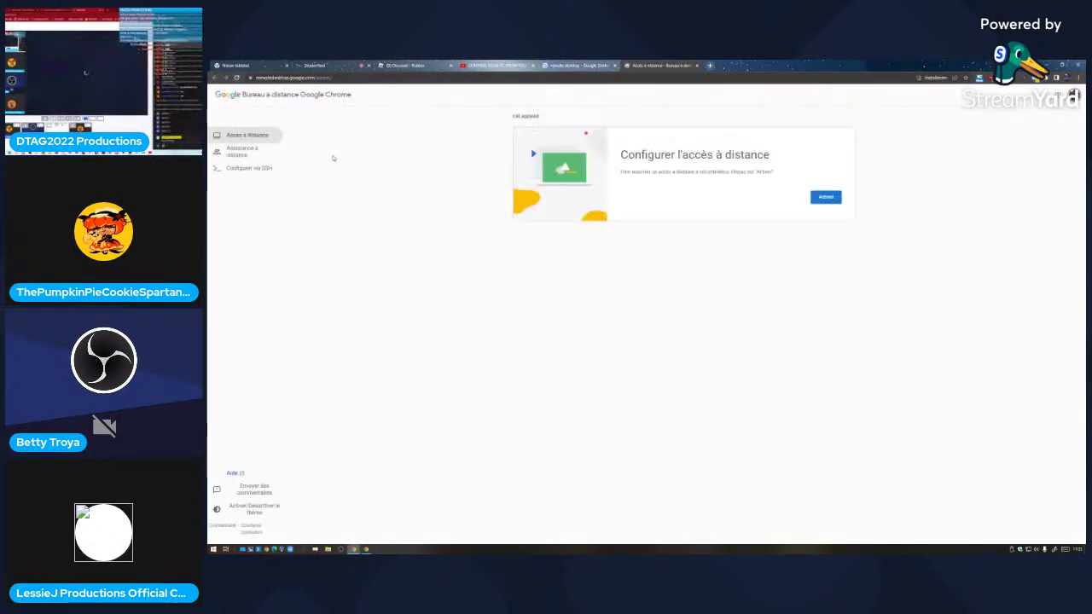
left_click(829, 195)
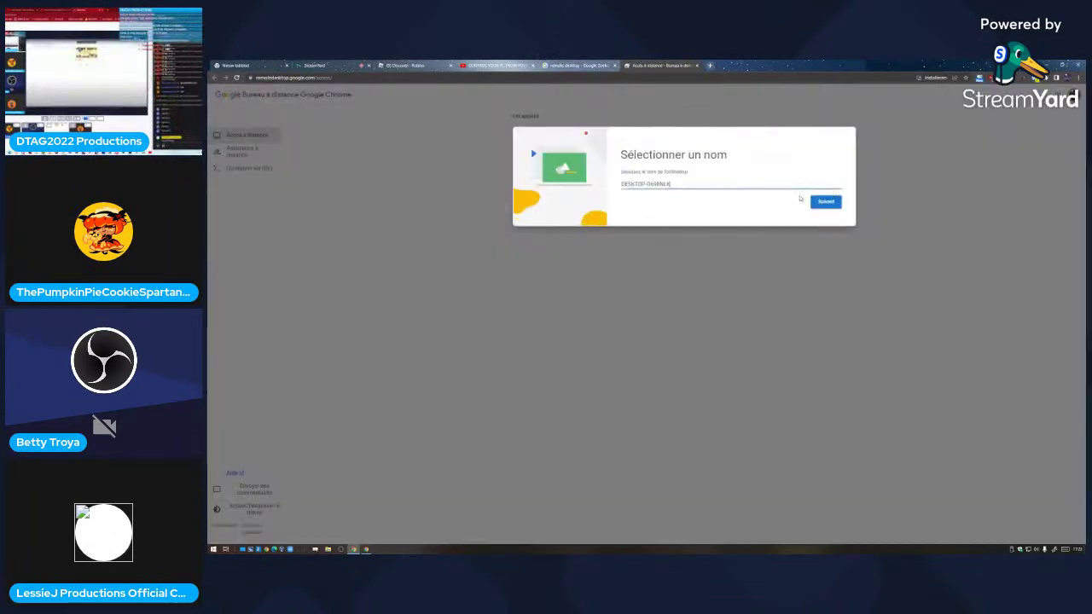
left_click(825, 202)
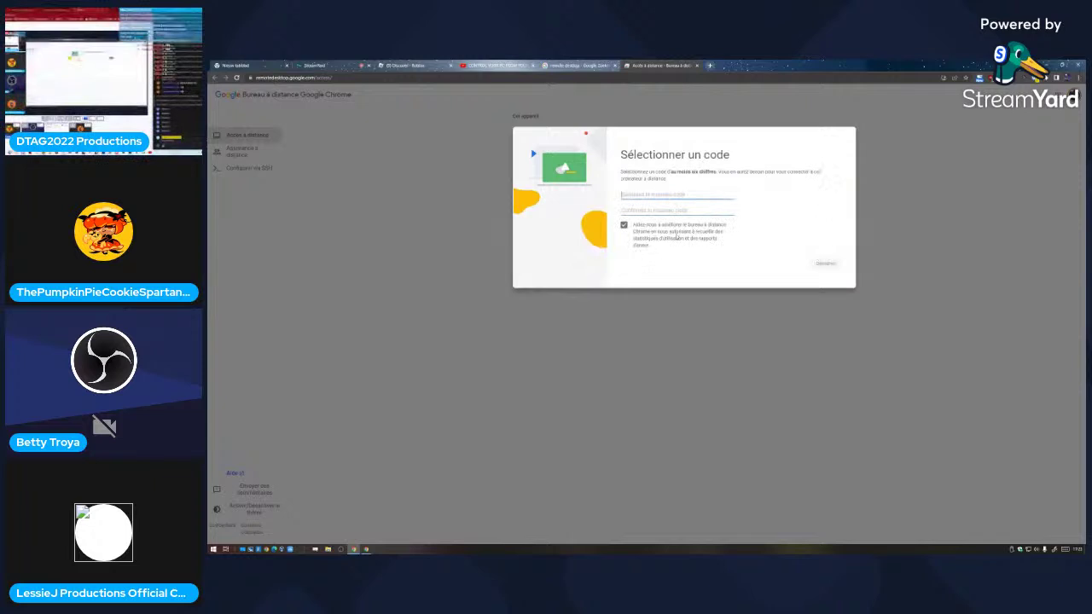
Step: Replay the tutorial's extension installation part, pause it, and check the remote access code form again
left_click(470, 66)
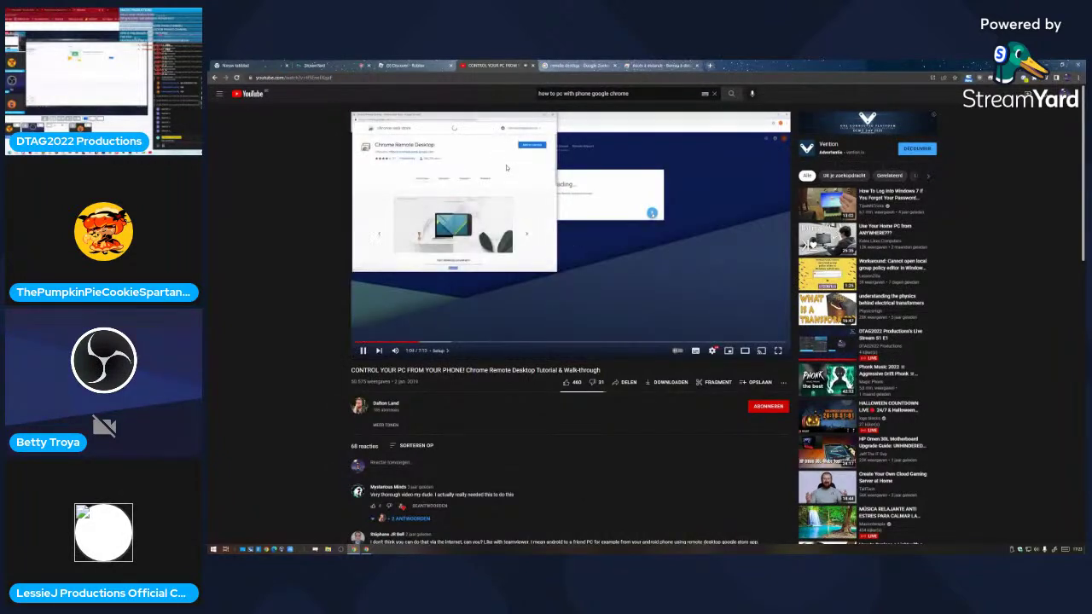
key("Left")
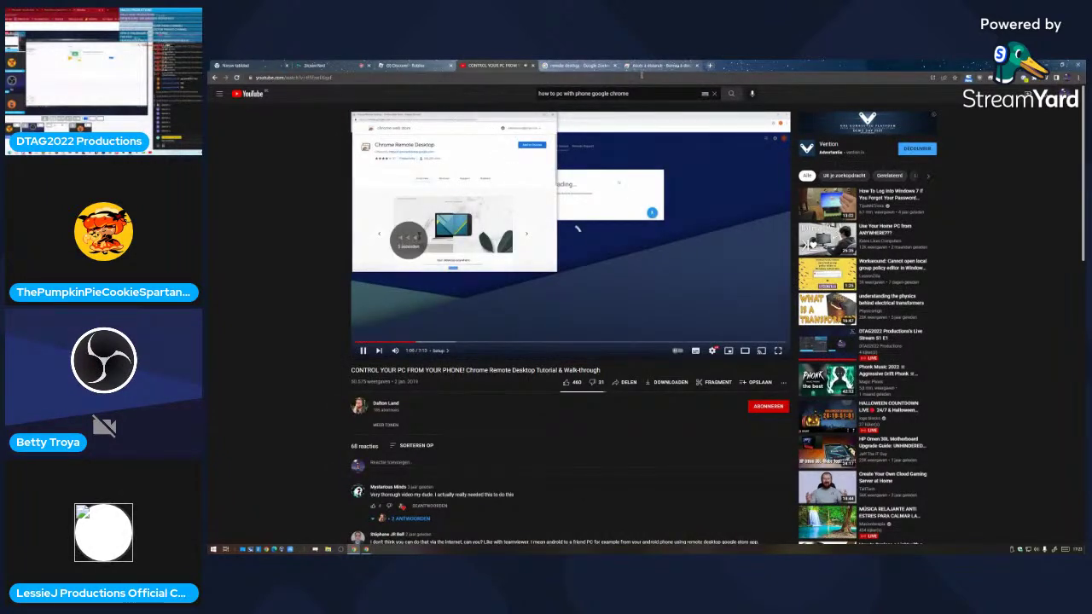
left_click(577, 228)
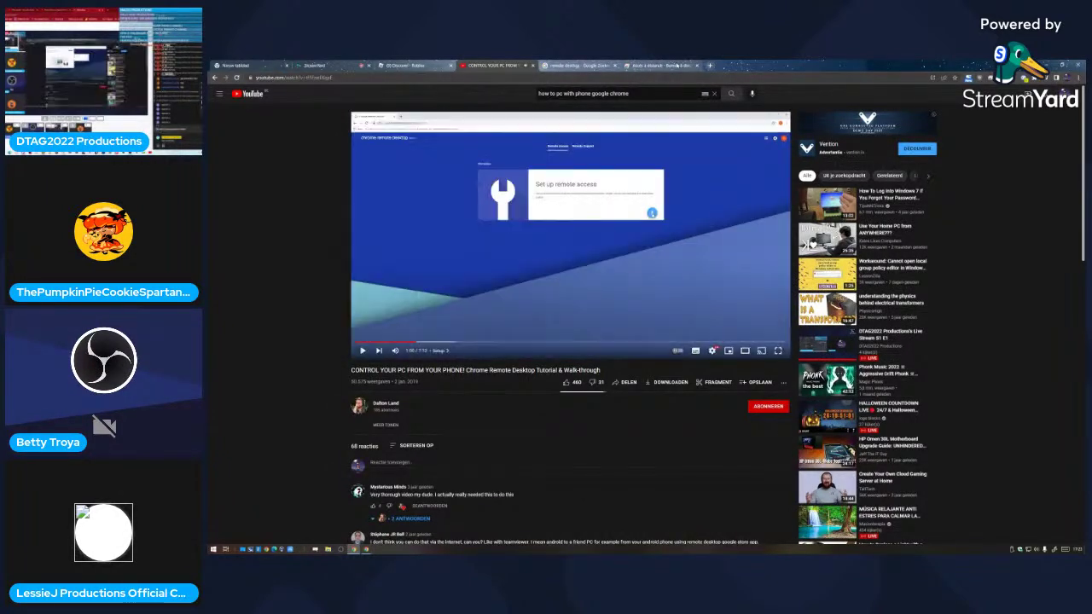
left_click(670, 66)
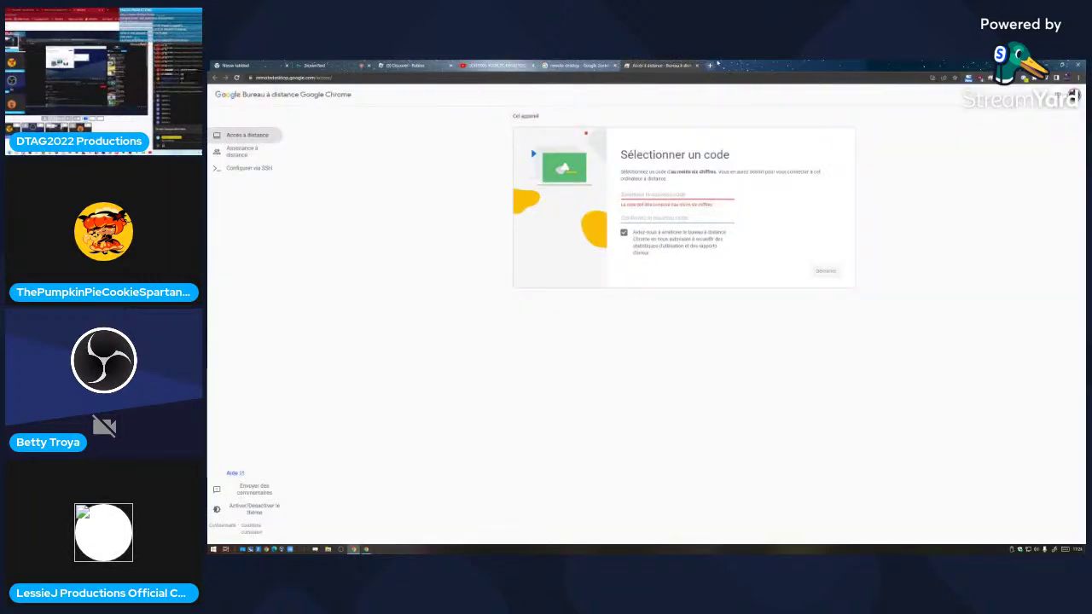
Step: Search Google for "remote desktop google store", checking the StreamYard studio in between
left_click(573, 65)
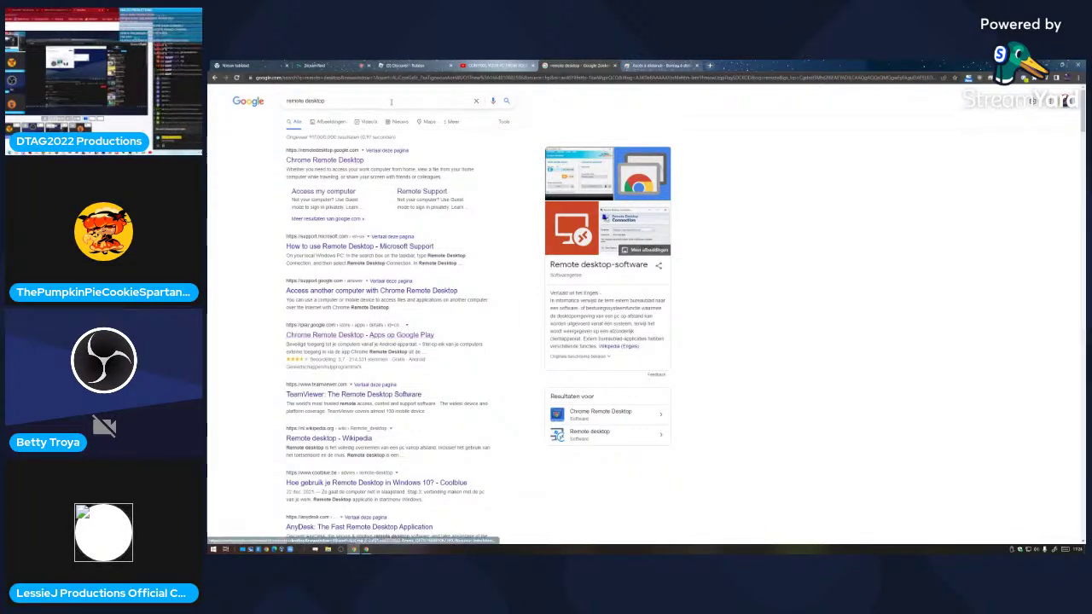
left_click(354, 100)
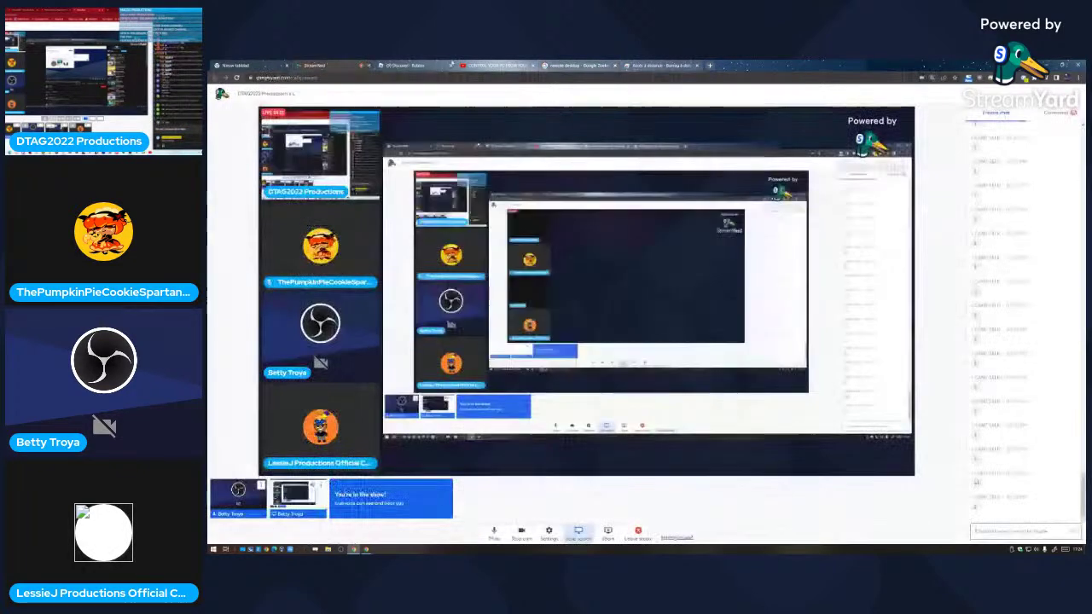
type("google ")
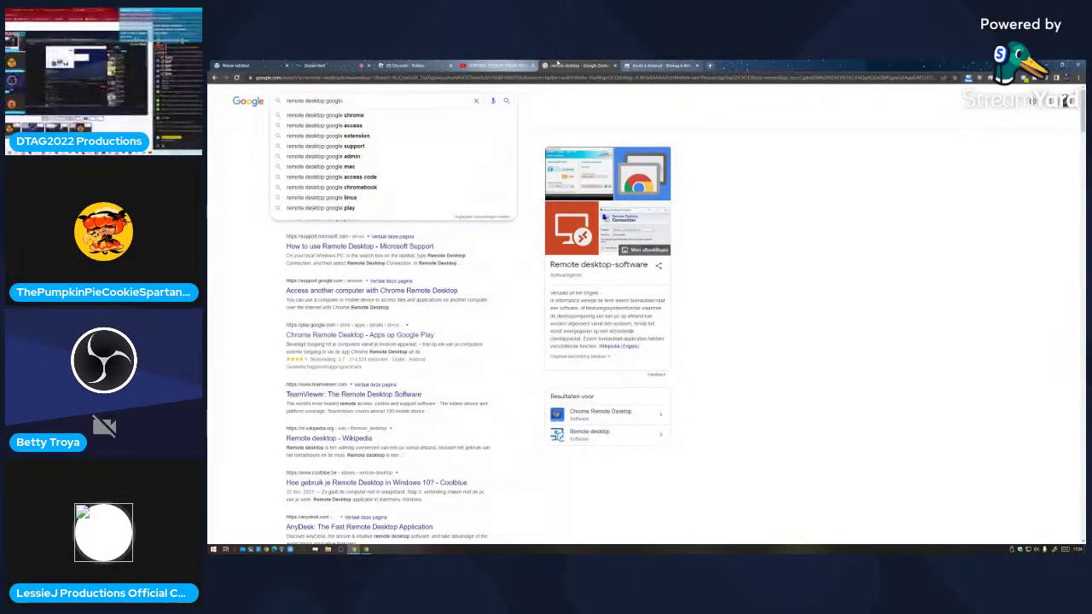
type("st")
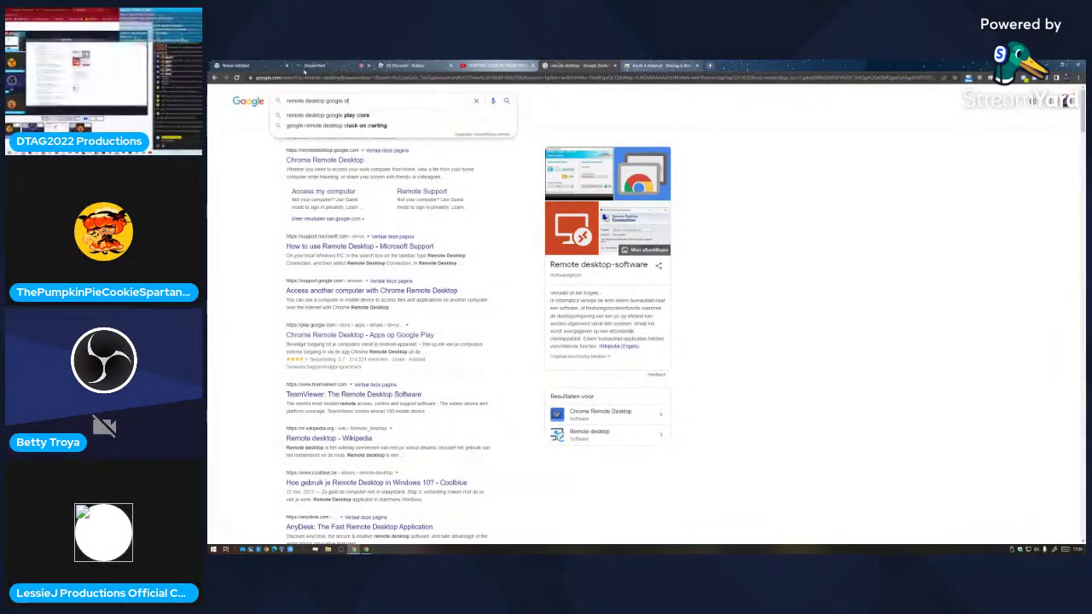
type("ore")
key("Return")
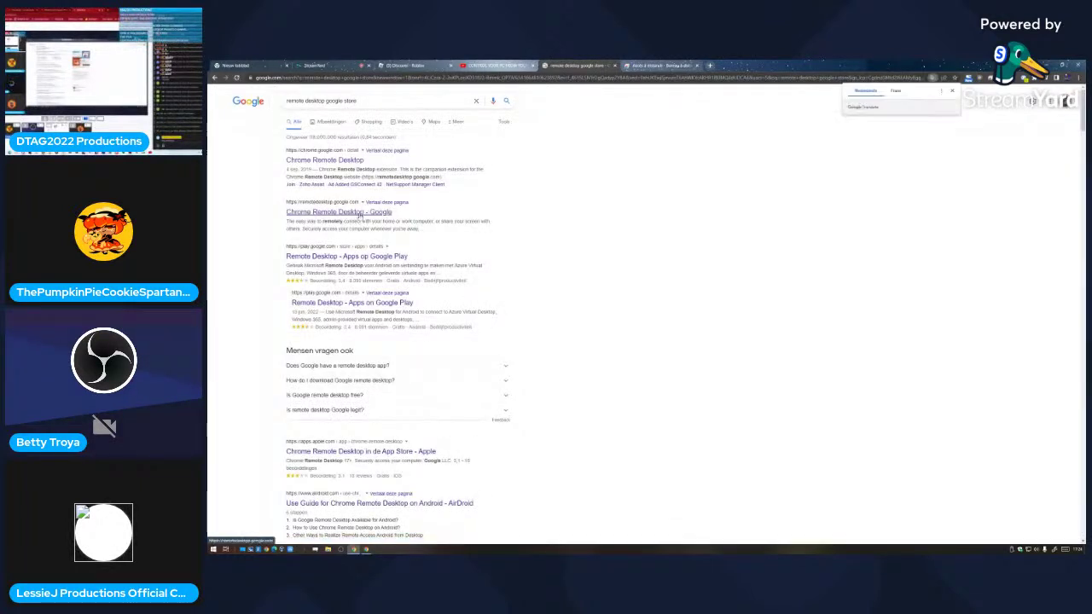
Step: Open the Chrome Remote Desktop site from the new search results and go to its remote assistance page
left_click(356, 214)
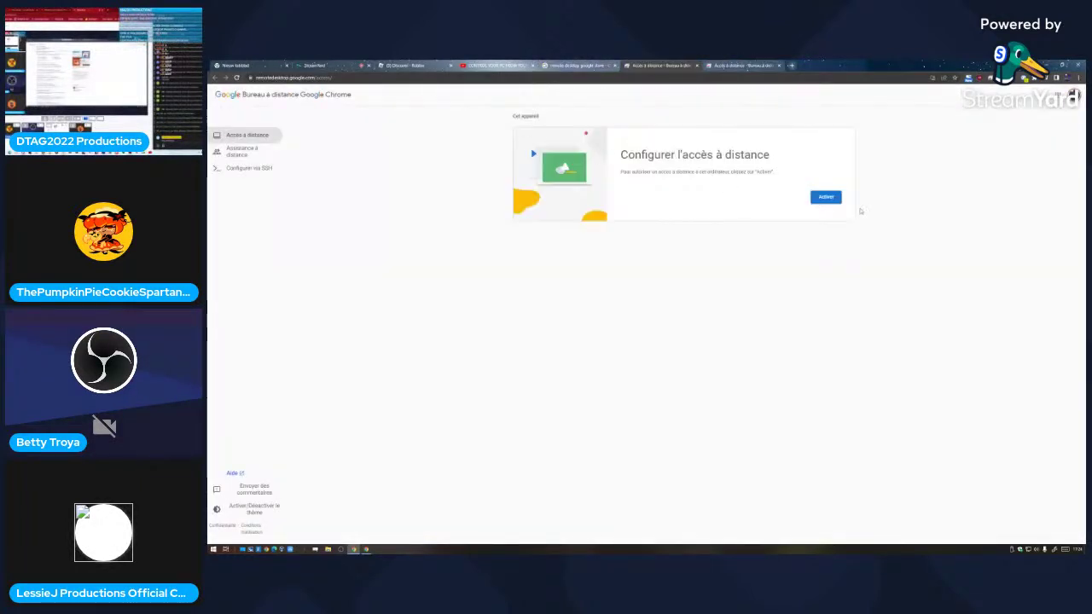
left_click(825, 197)
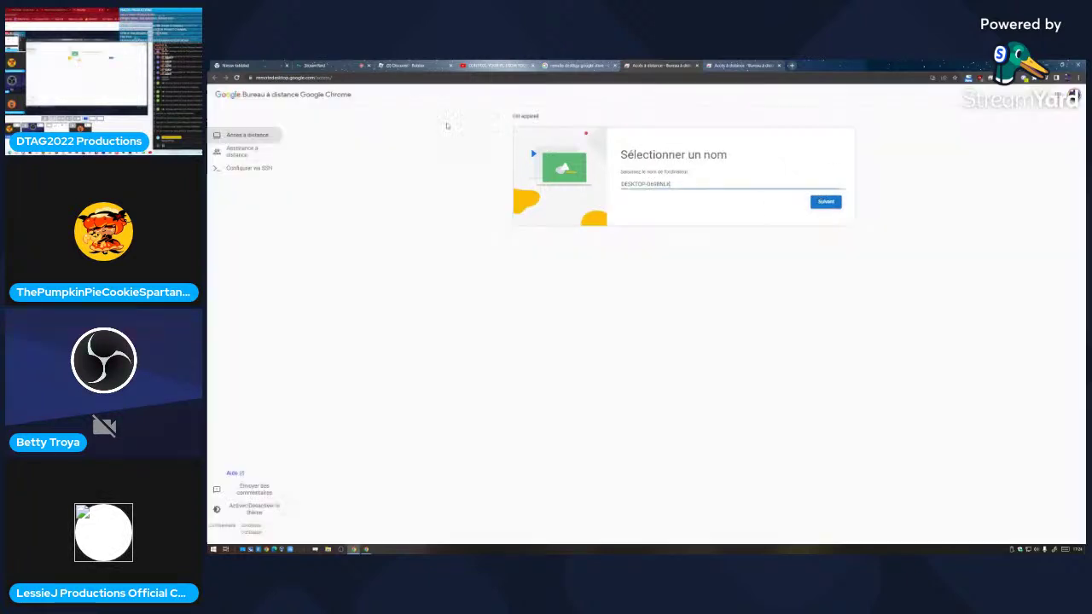
left_click(244, 148)
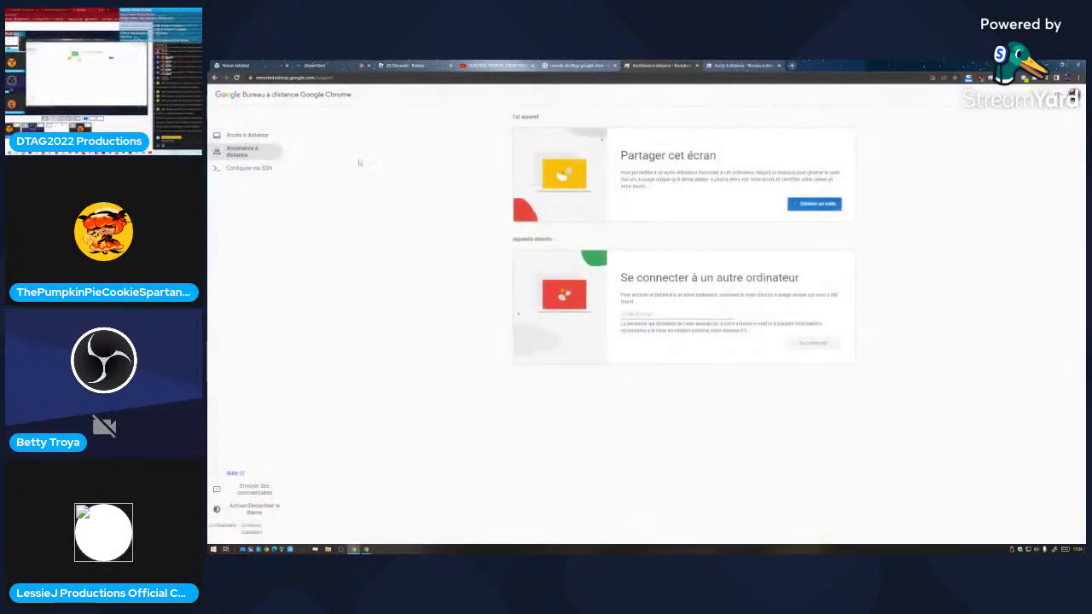
left_click(577, 66)
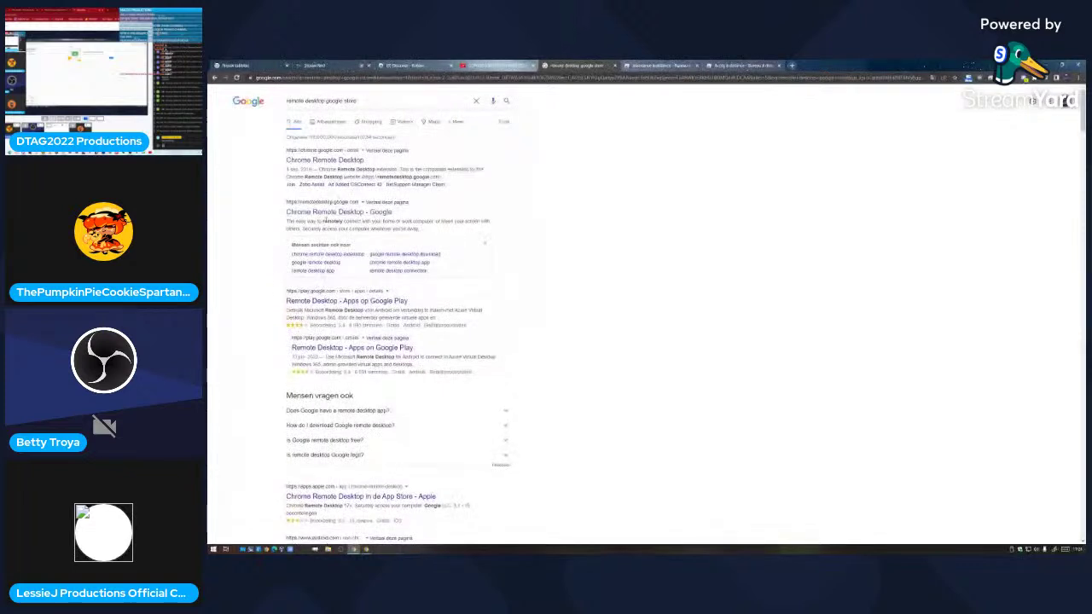
triple_click(326, 220)
left_click(332, 213)
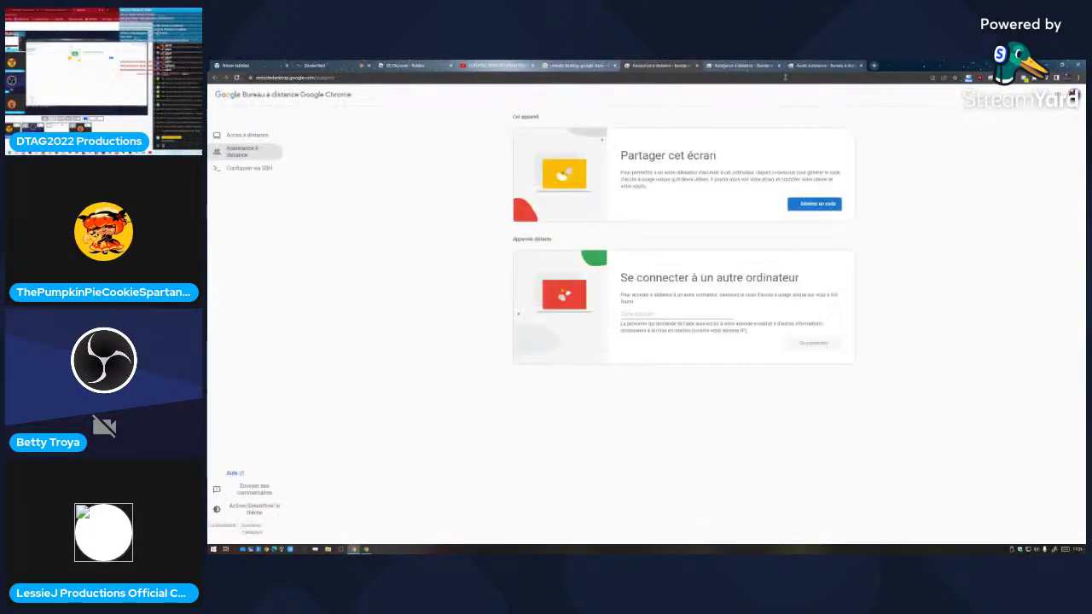
Step: Generate a one-time code for sharing this screen and cancel it, closing the two duplicate Chrome Remote Desktop tabs
left_click(817, 204)
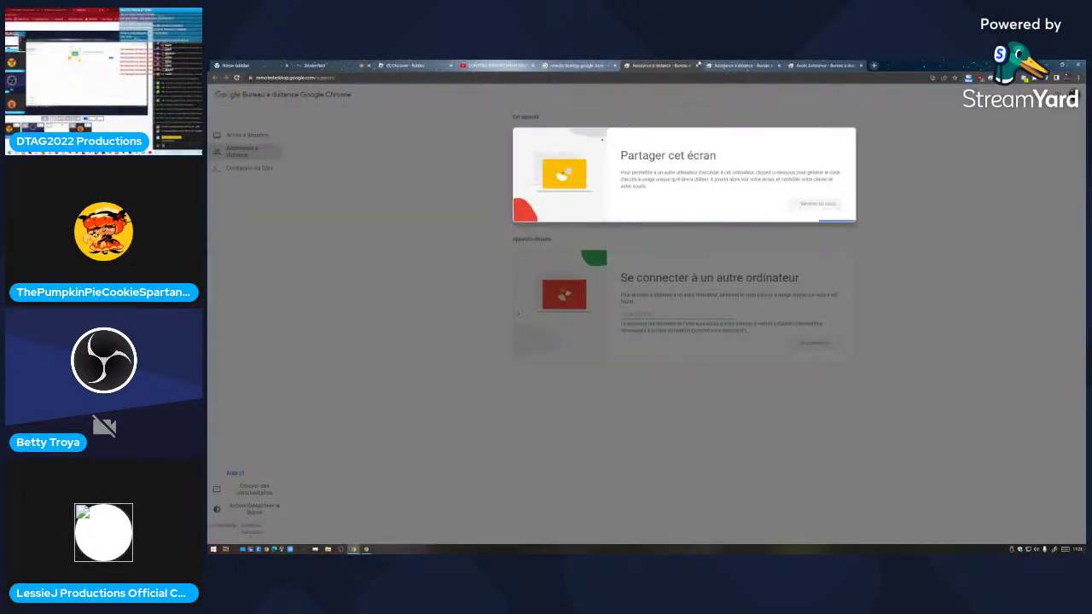
left_click(779, 66)
left_click(779, 65)
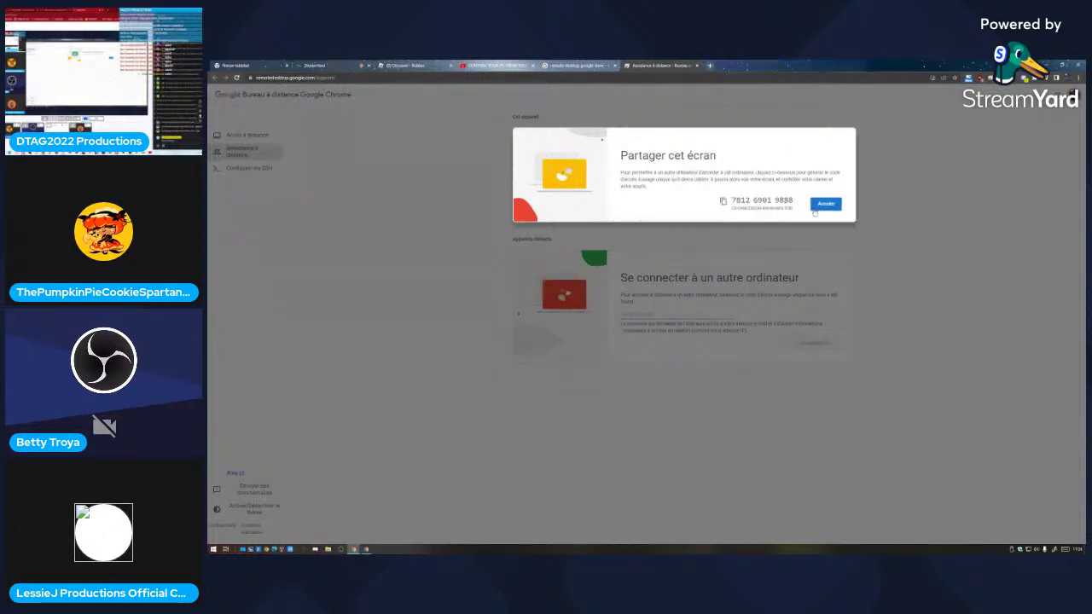
left_click(818, 208)
Step: Resume the tutorial video and rewind it to review the remote access setup part
left_click(569, 65)
left_click(488, 65)
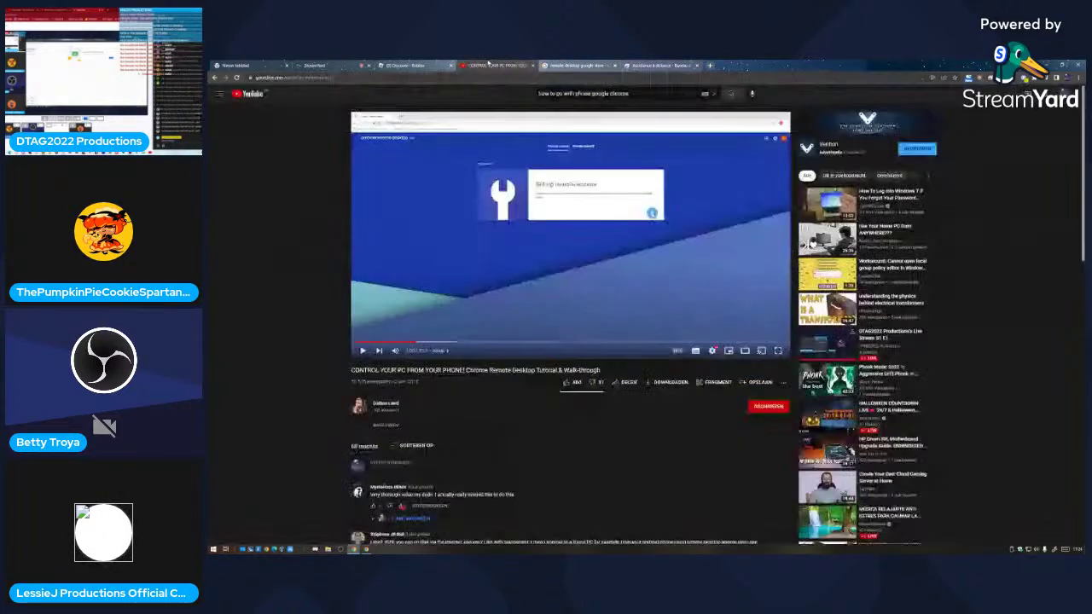
left_click(628, 215)
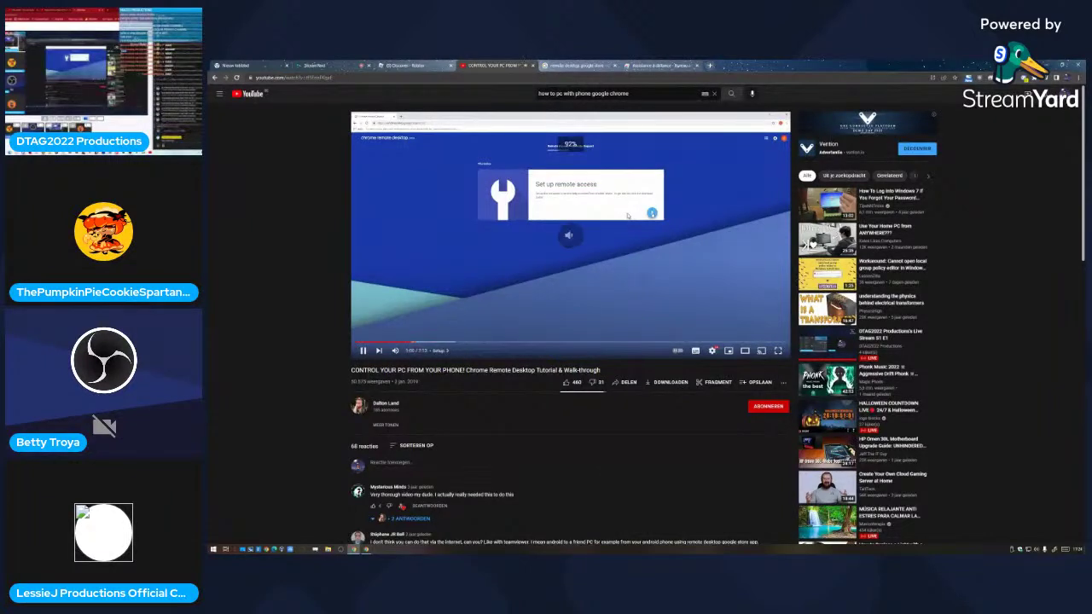
key("Left")
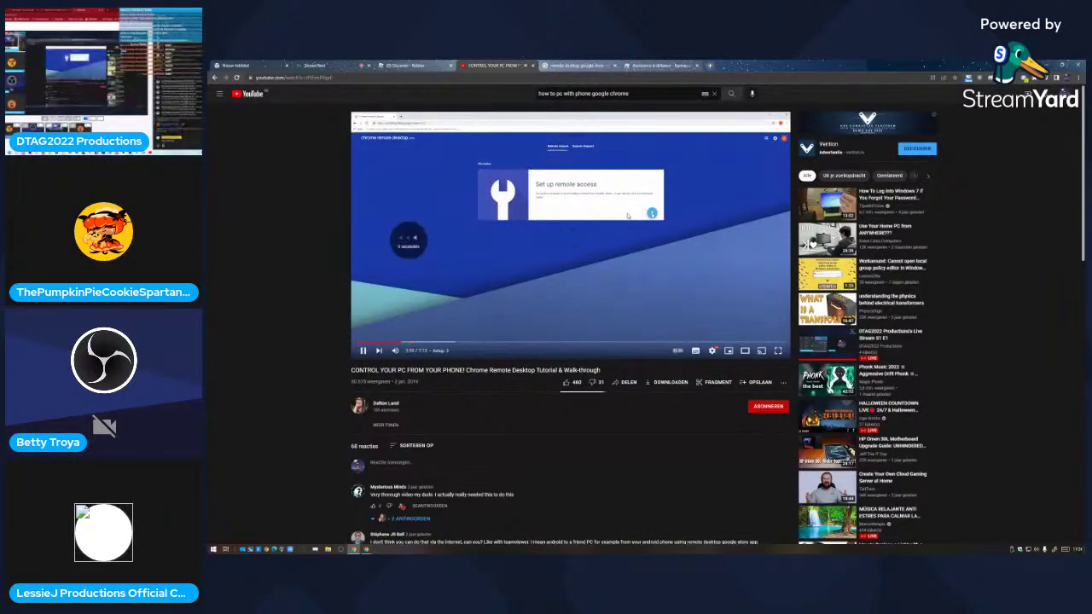
Step: Open the Chrome Remote Desktop extension's Chrome Web Store page without removing the extension, and launch the installed extension
left_click(589, 67)
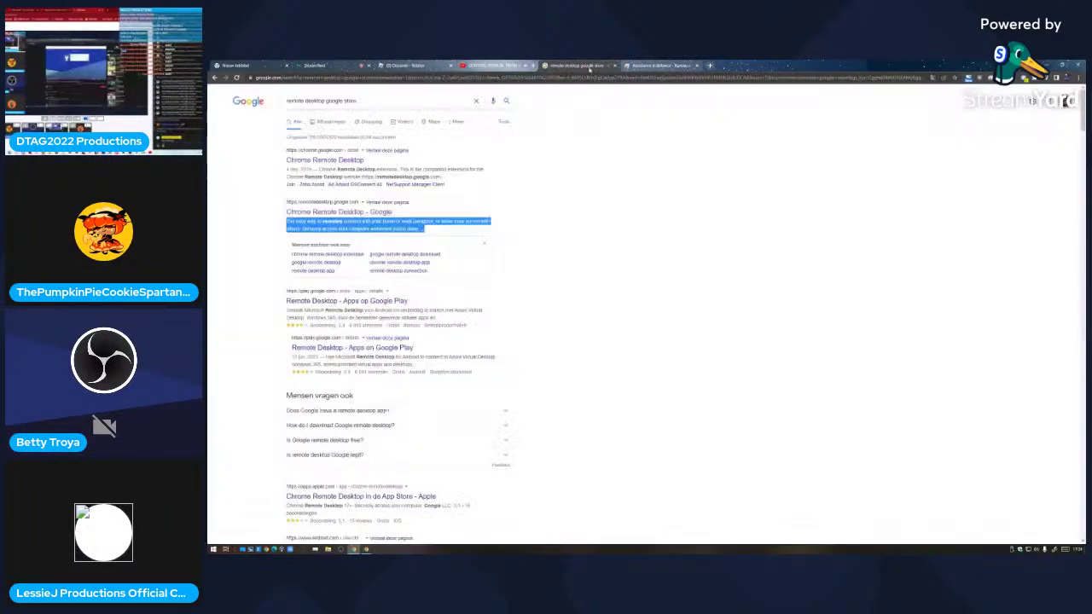
left_click(297, 150)
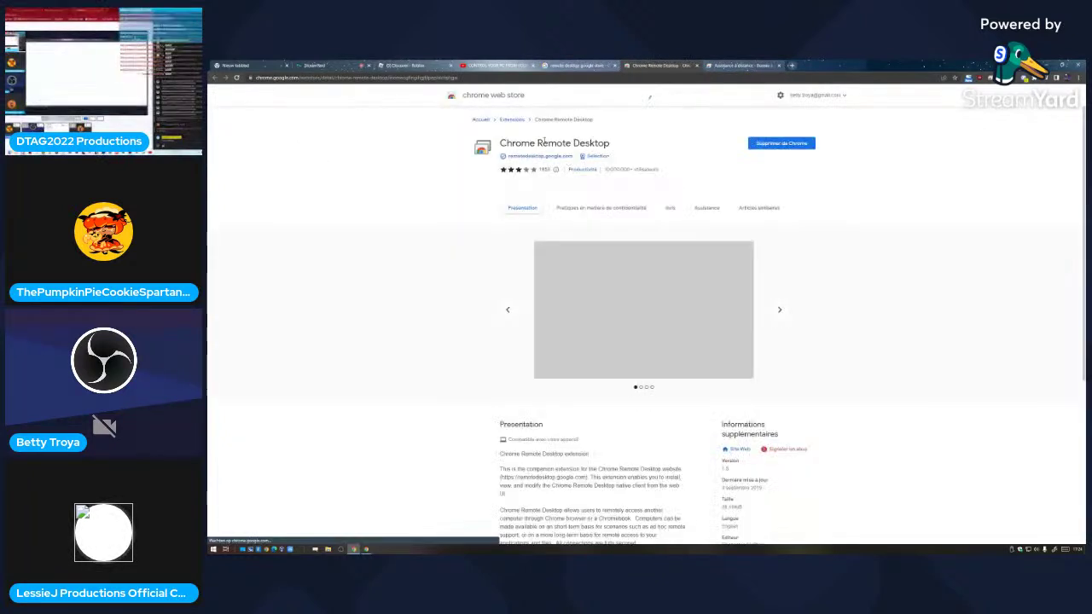
left_click(782, 143)
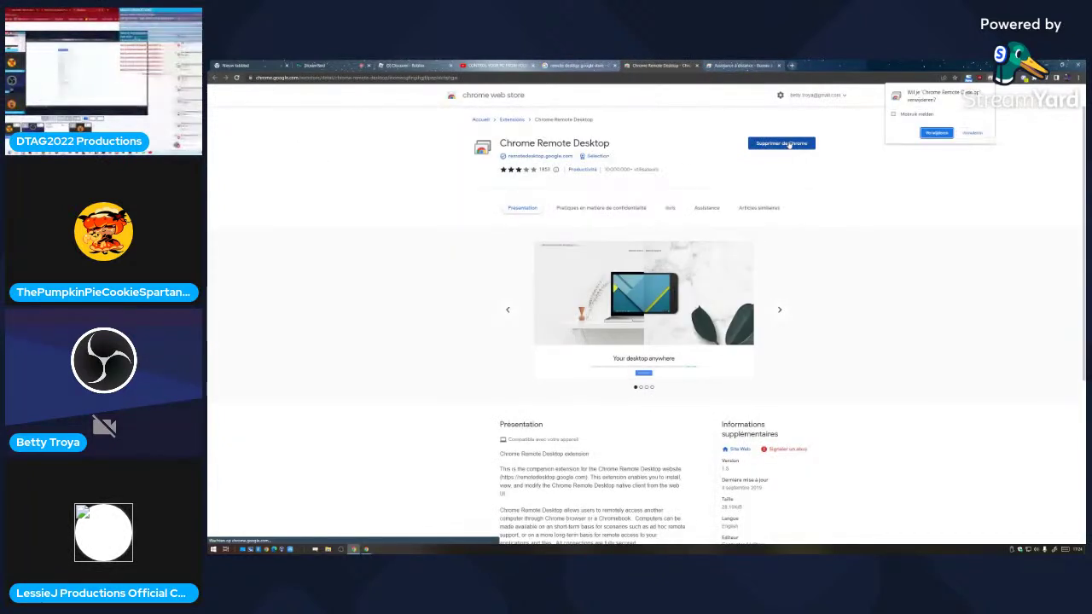
left_click(977, 135)
left_click(1043, 78)
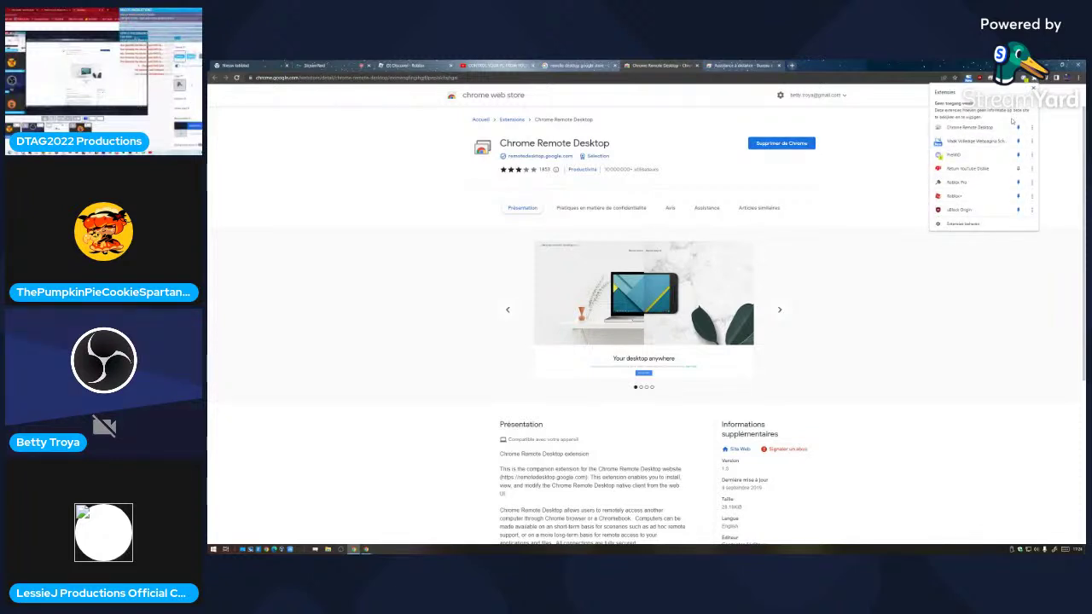
left_click(970, 127)
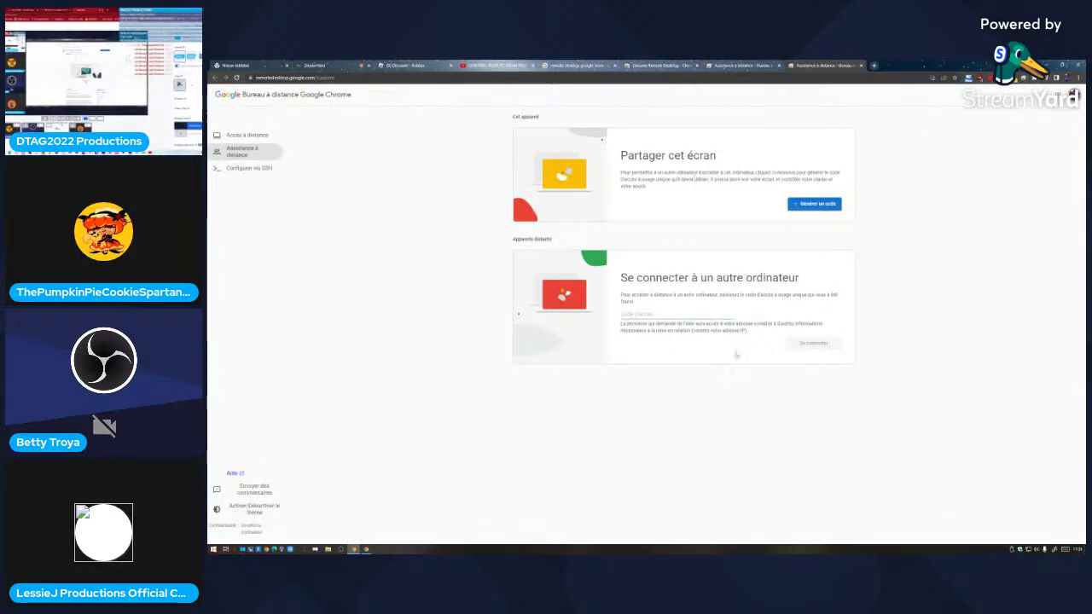
Step: Return to the StreamYard studio and show the live stream's comments instead of the private chat
left_click(461, 63)
left_click(363, 63)
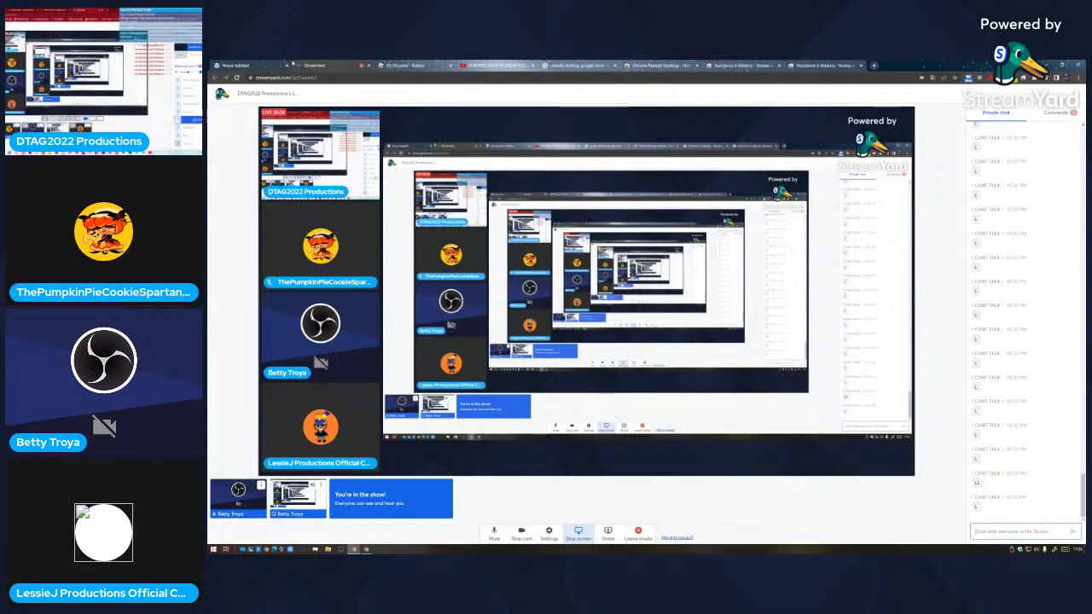
mouse_move(292, 63)
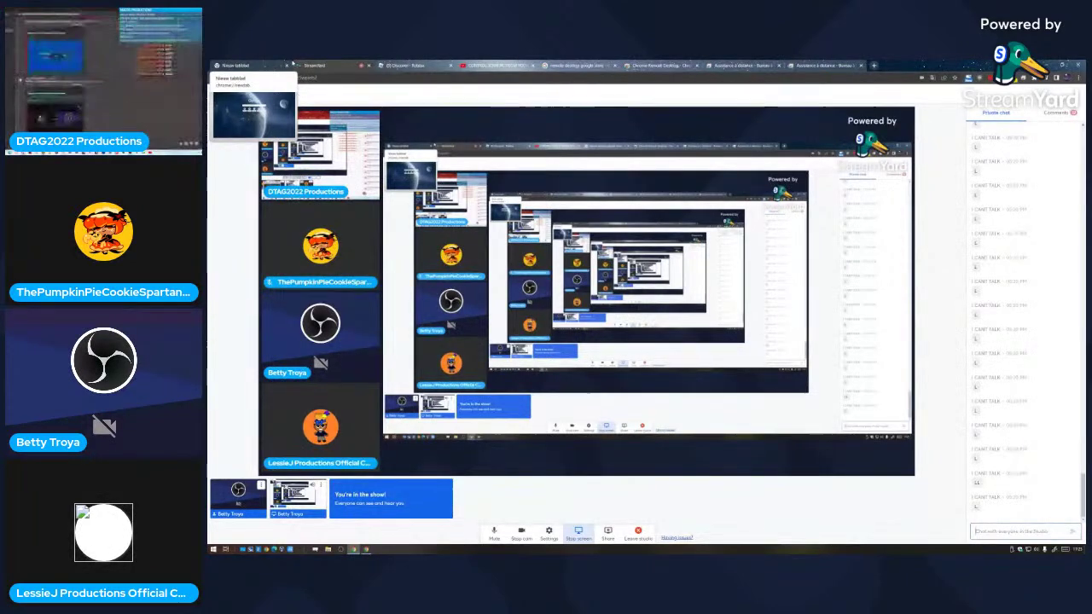
left_click(1055, 113)
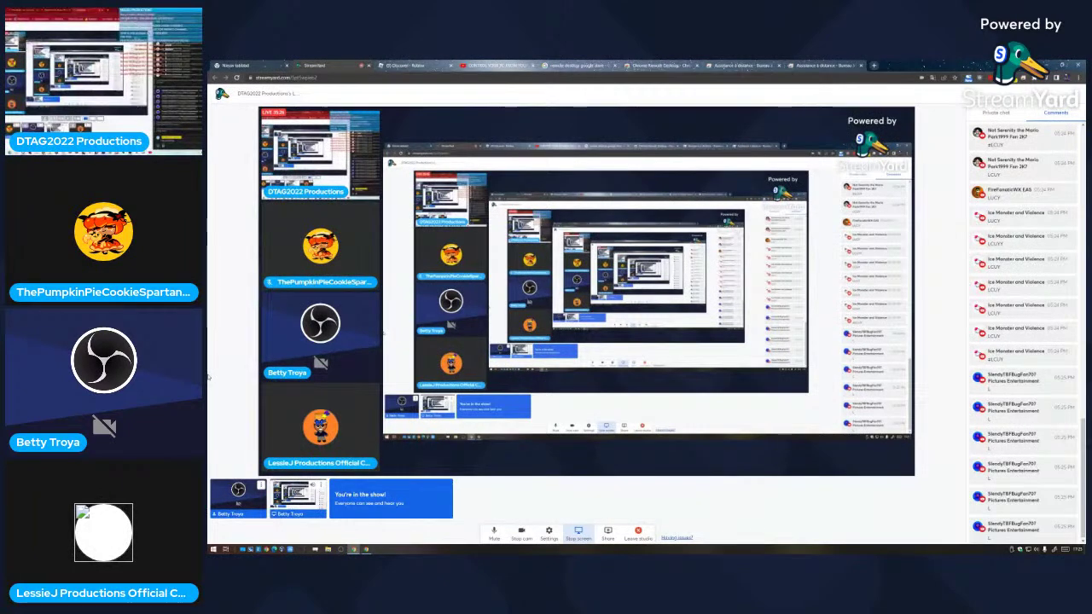
Step: Check the tutorial video's page briefly and scroll back through the StreamYard live comments to read the earlier messages
left_click(495, 65)
left_click(333, 63)
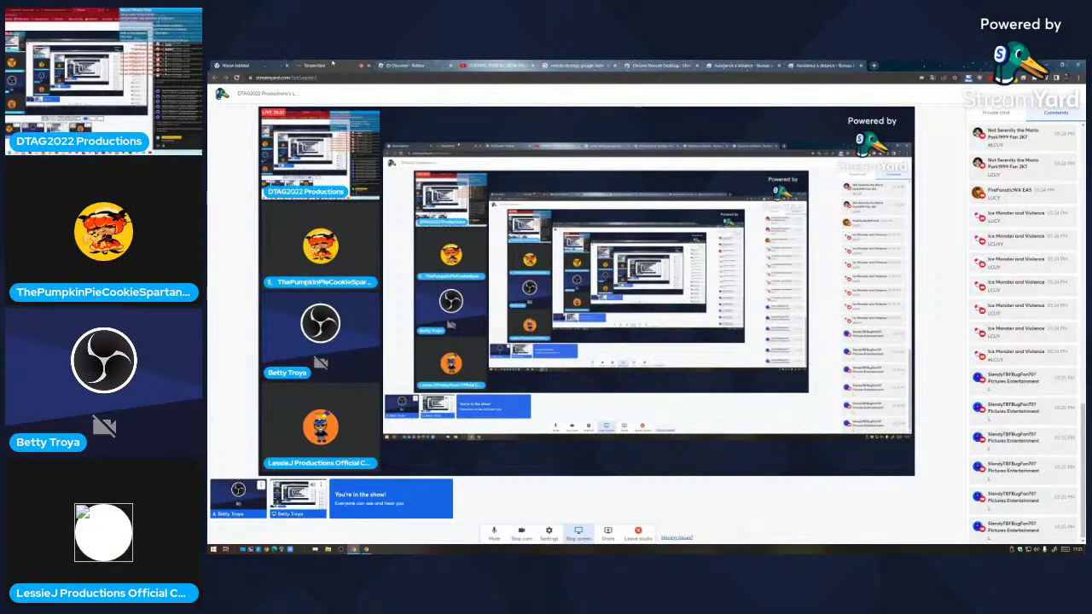
left_click(495, 65)
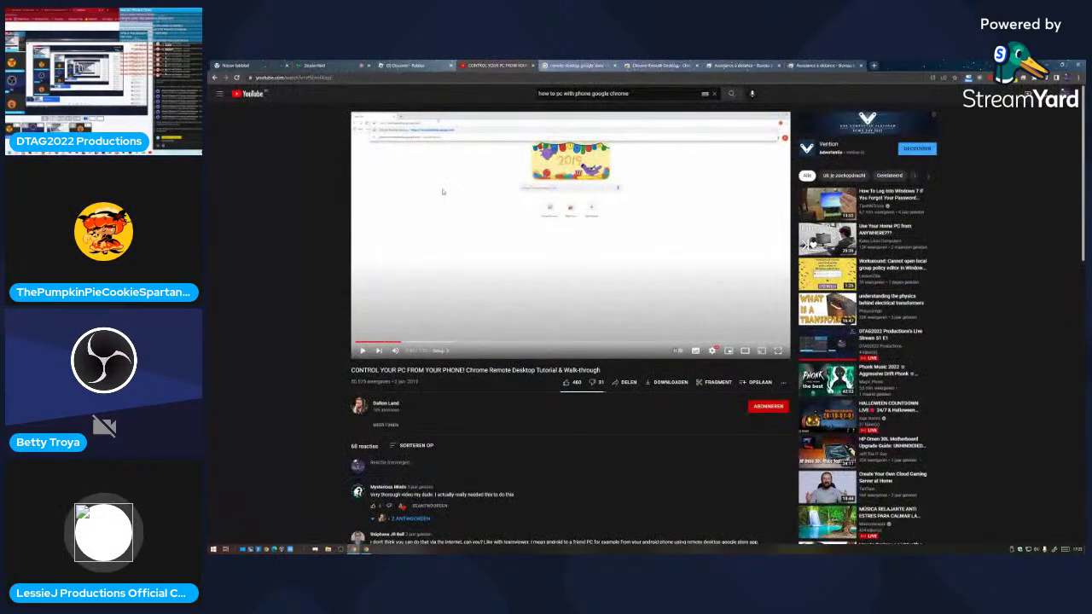
left_click(333, 65)
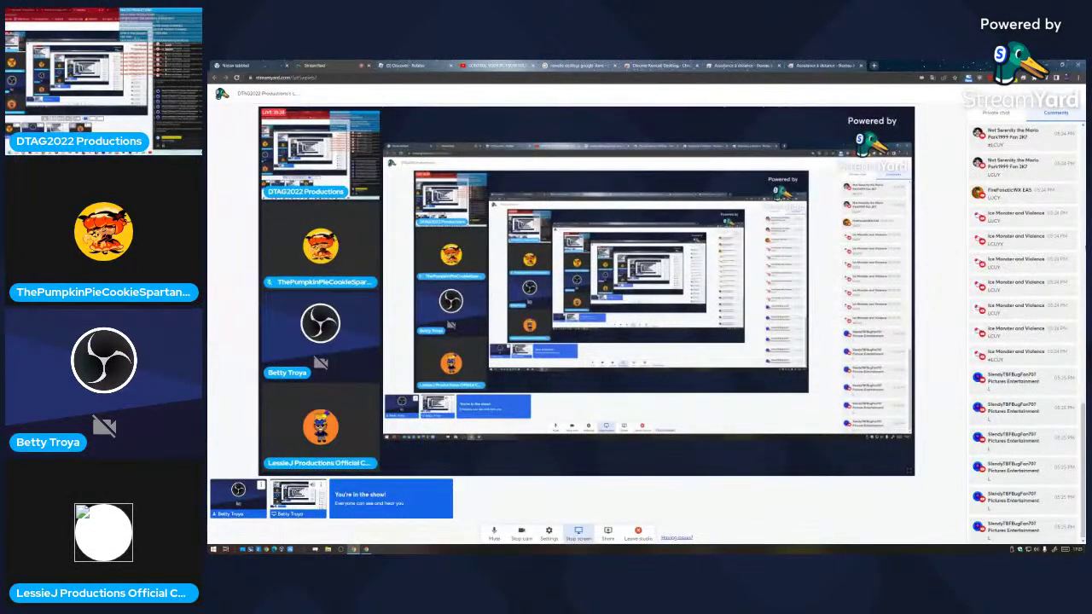
scroll(1039, 262, "up", 15)
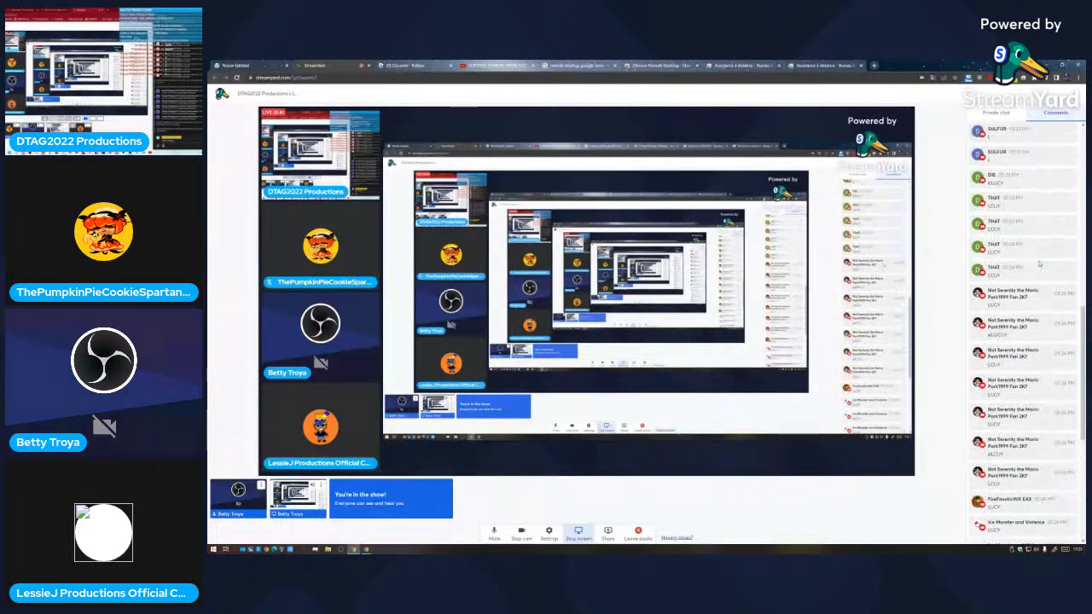
scroll(1049, 251, "up", 3)
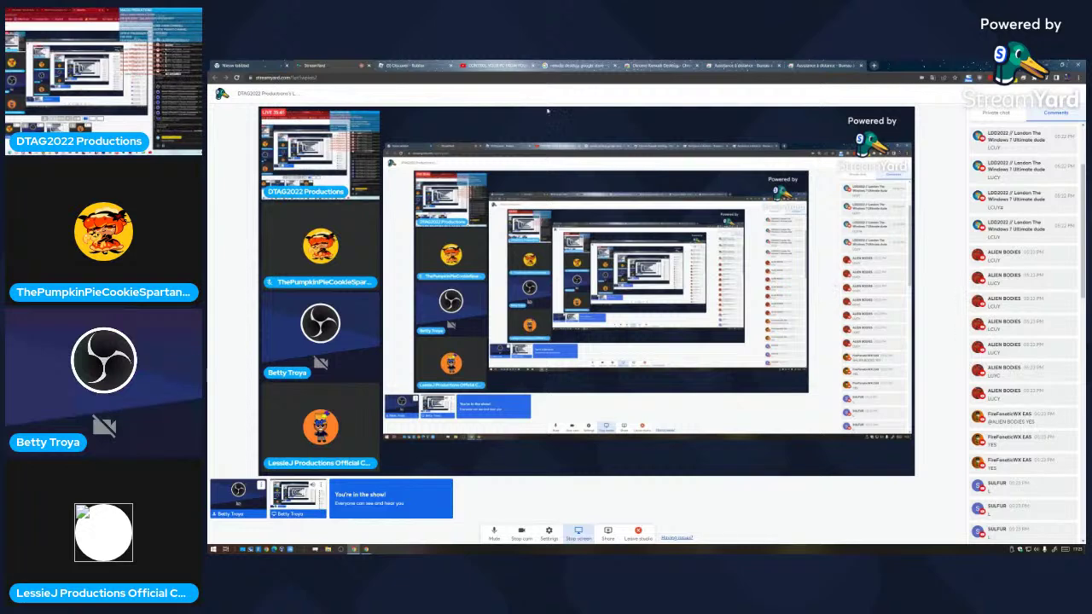
Step: Open youtube.com in a new tab and open the DTAG2022 Productions's Live Stream S1 E1 from the home page
left_click(503, 66)
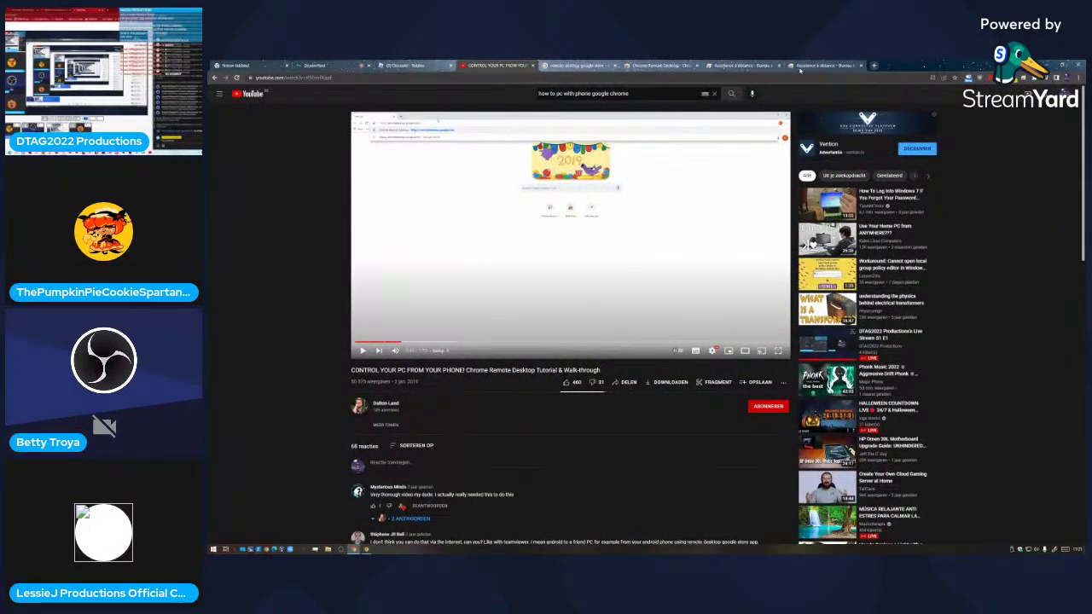
left_click(563, 65)
left_click(875, 66)
type("youtube.com")
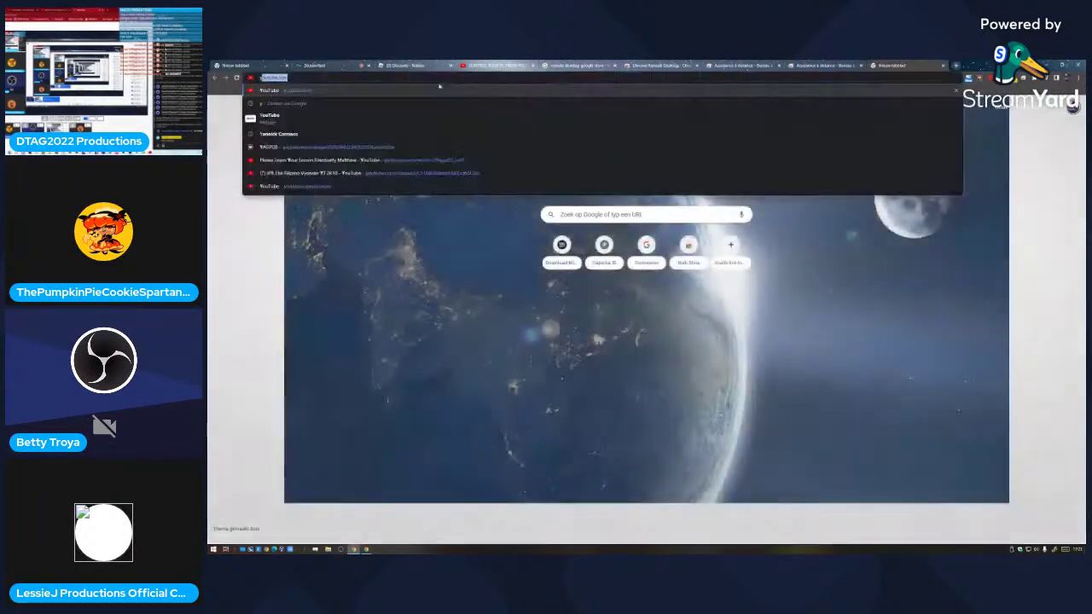
left_click(441, 91)
left_click(325, 64)
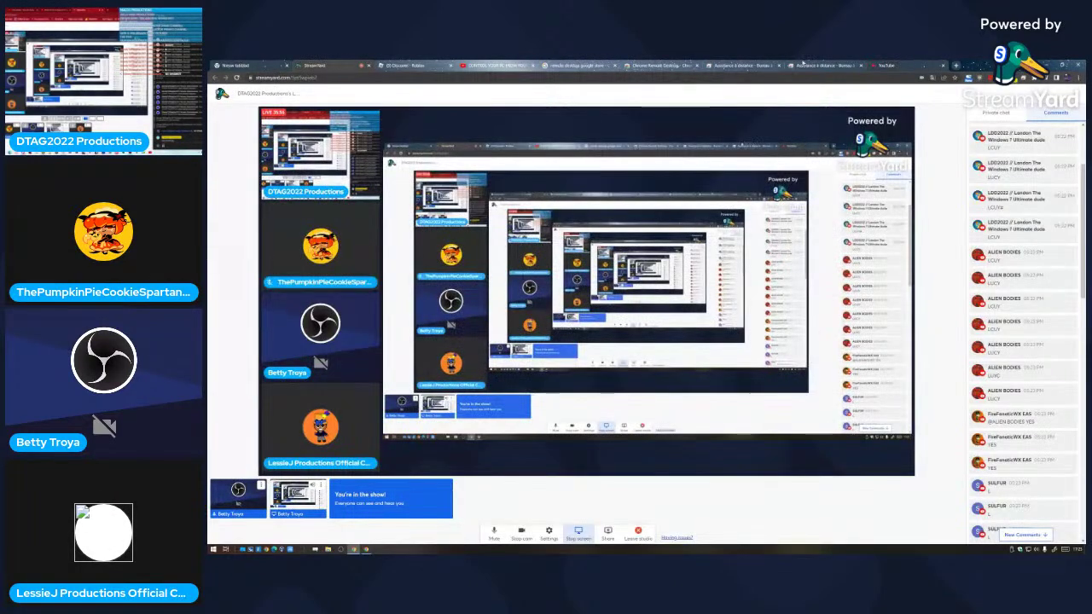
left_click(887, 65)
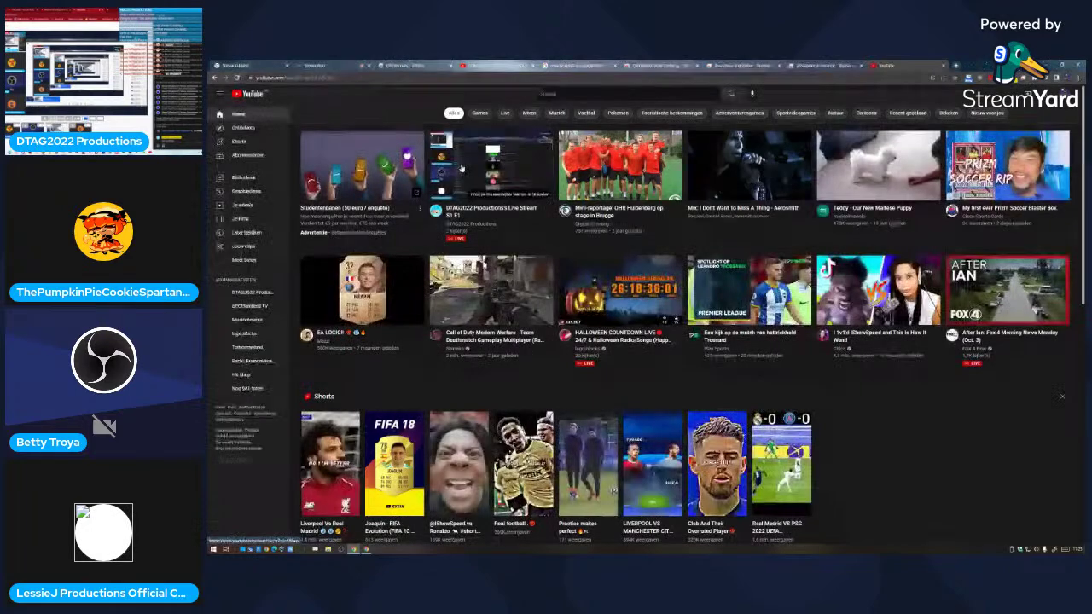
left_click(461, 167)
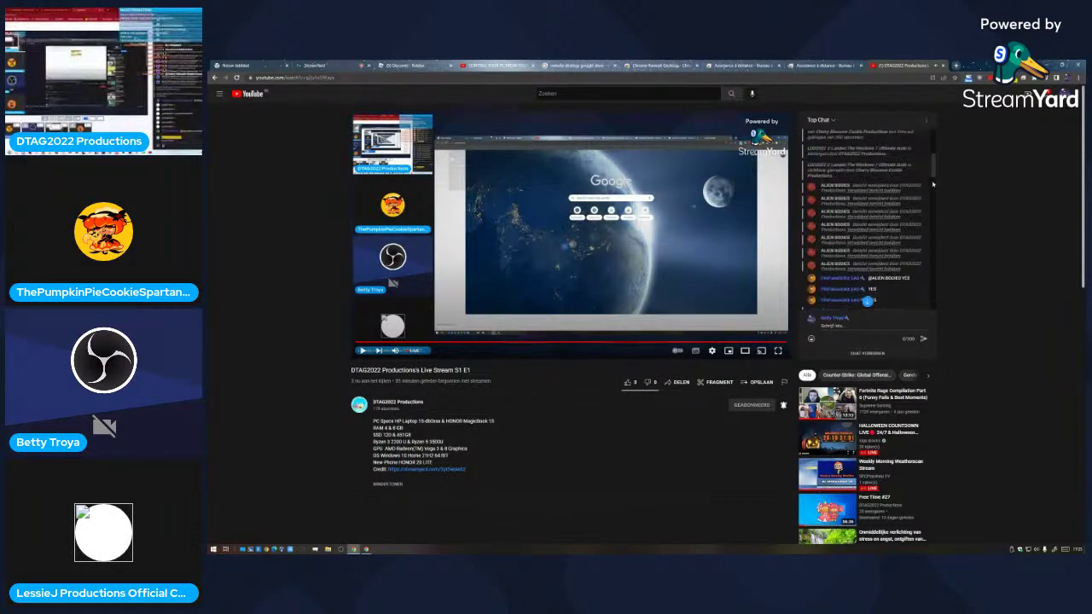
Step: Open the ALIEN BODIES channel from its live chat message, view it, and return to the live stream
left_click(924, 186)
left_click(907, 200)
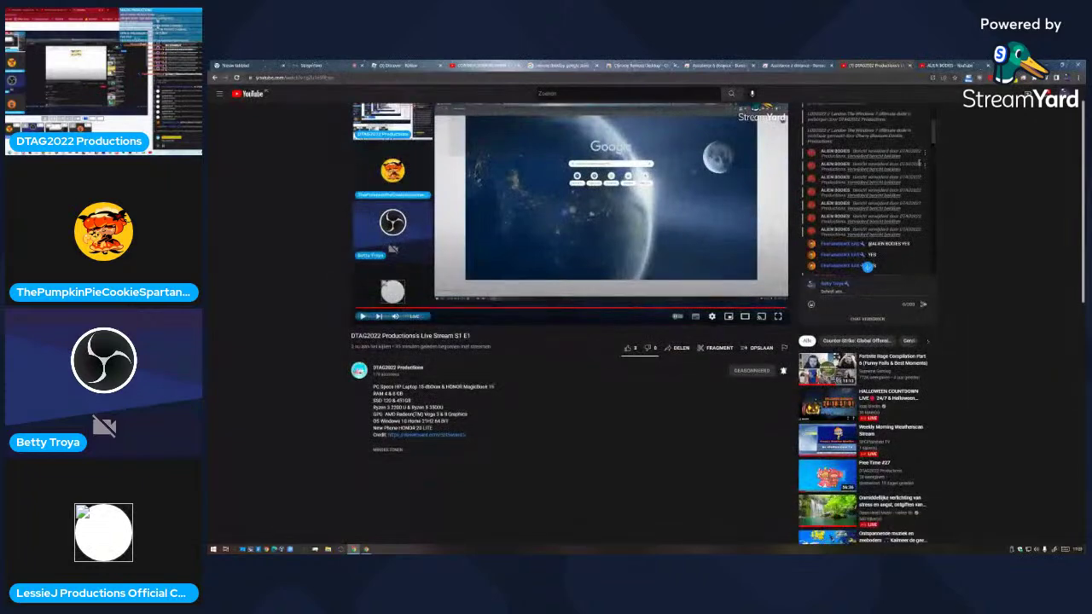
scroll(915, 166, "down", 1)
scroll(926, 158, "up", 1)
left_click(949, 66)
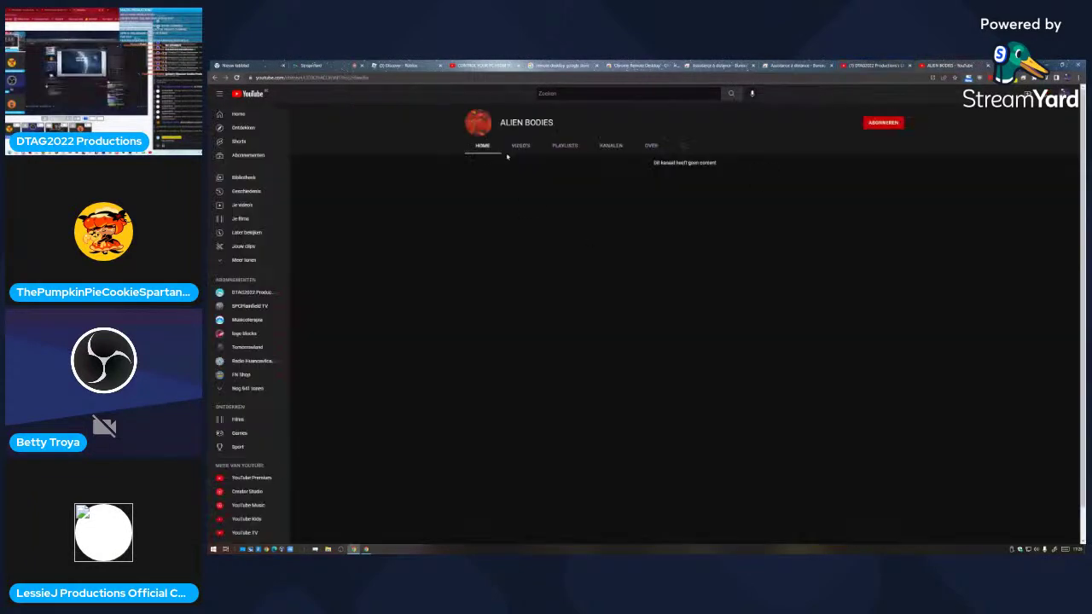
left_click(845, 65)
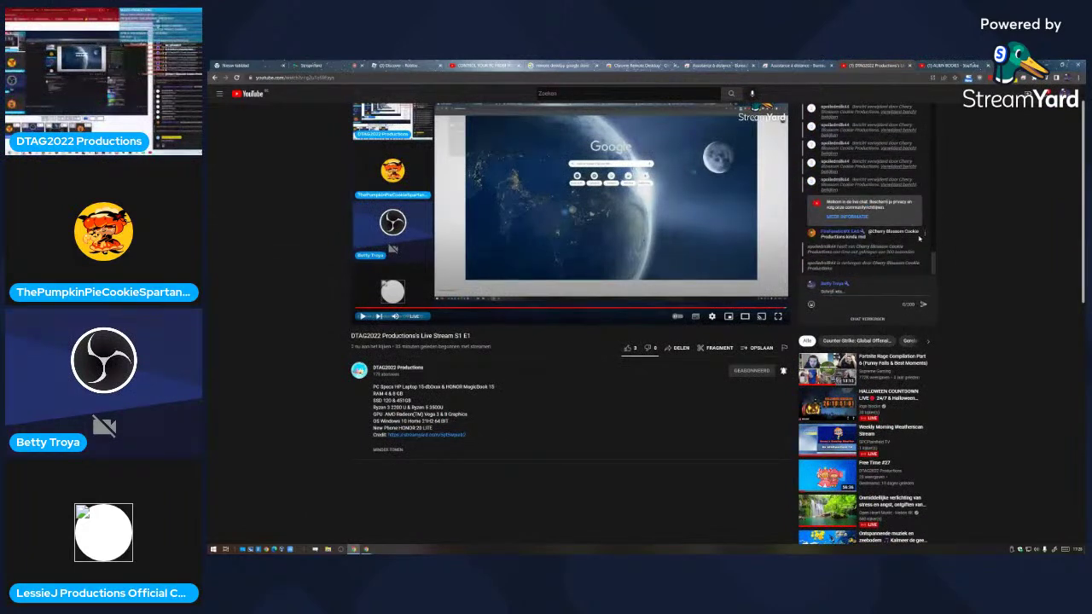
left_click(925, 258)
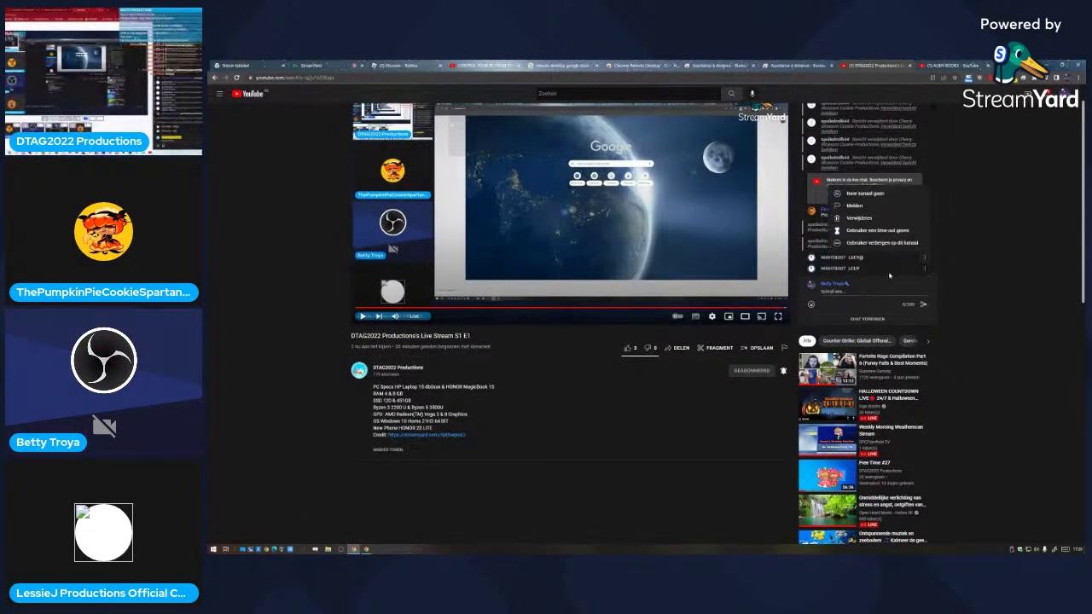
left_click(845, 244)
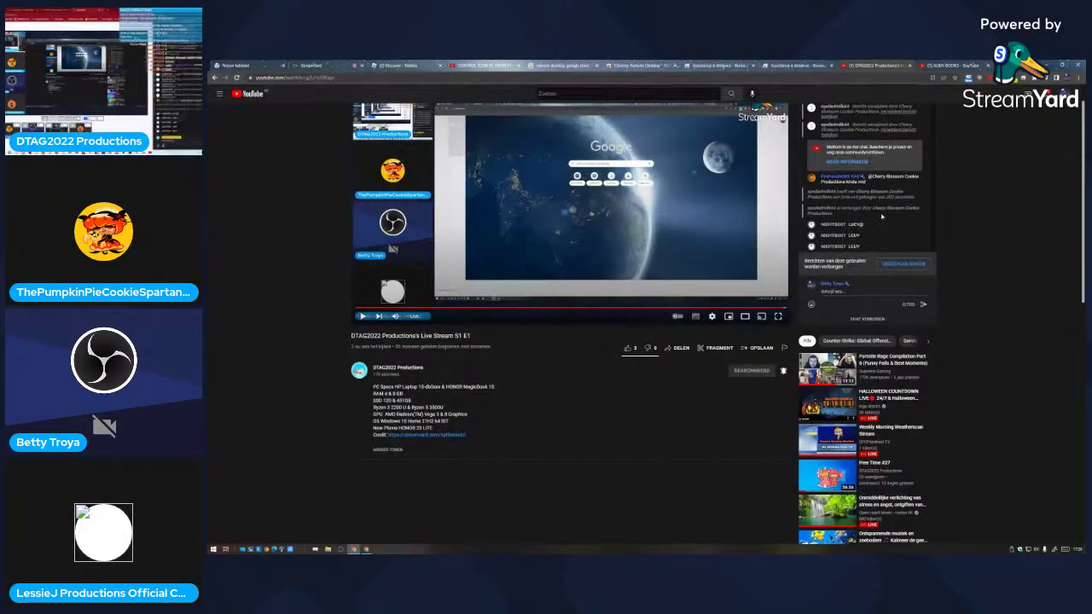
left_click(989, 66)
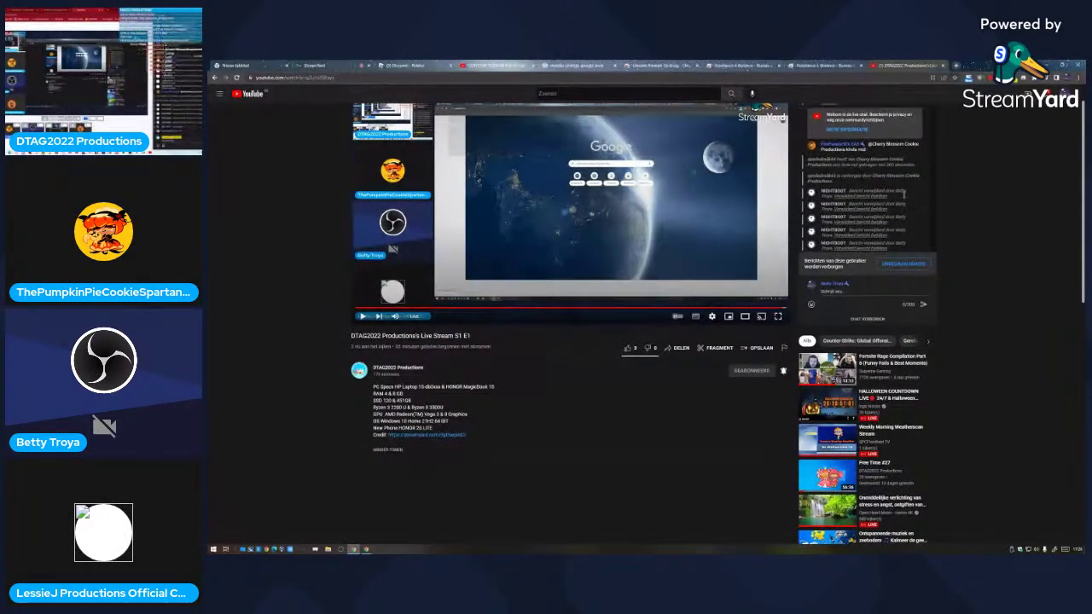
Step: Return to the StreamYard studio and jump to the newest comments
left_click(348, 65)
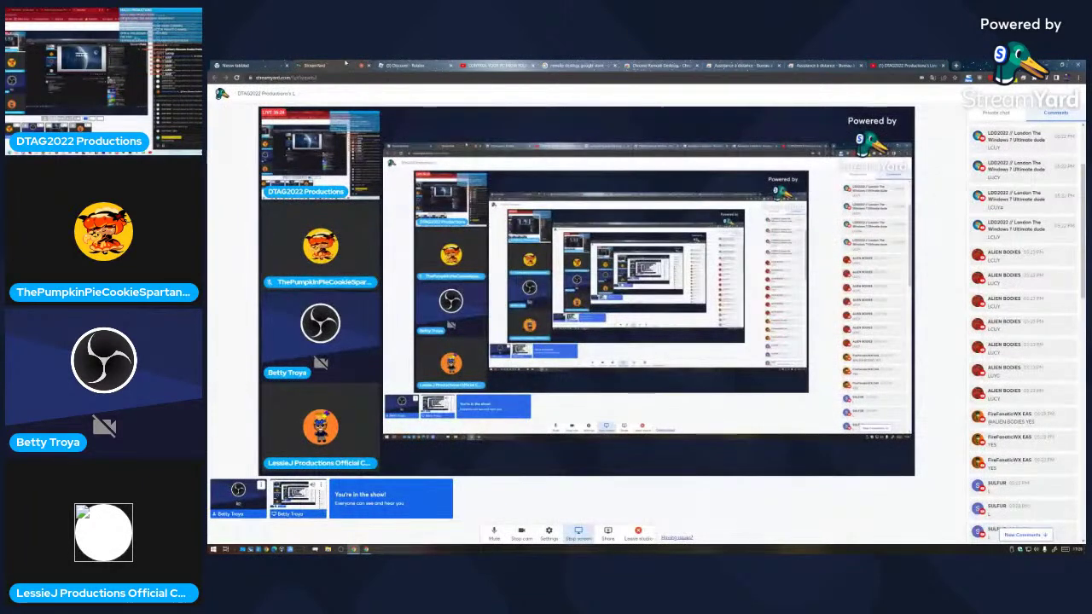
left_click(1026, 535)
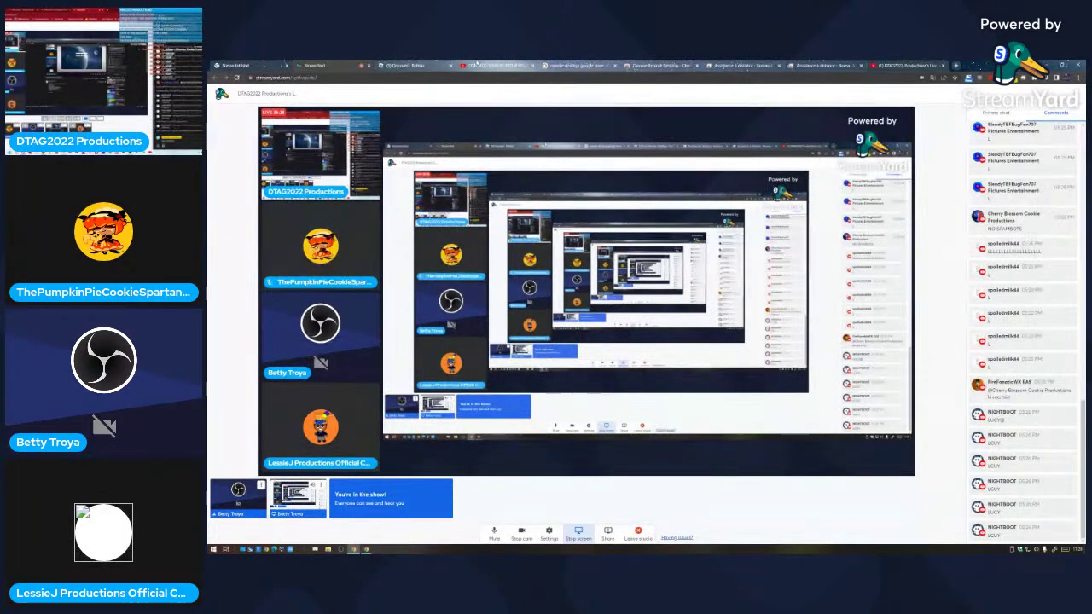
mouse_move(417, 65)
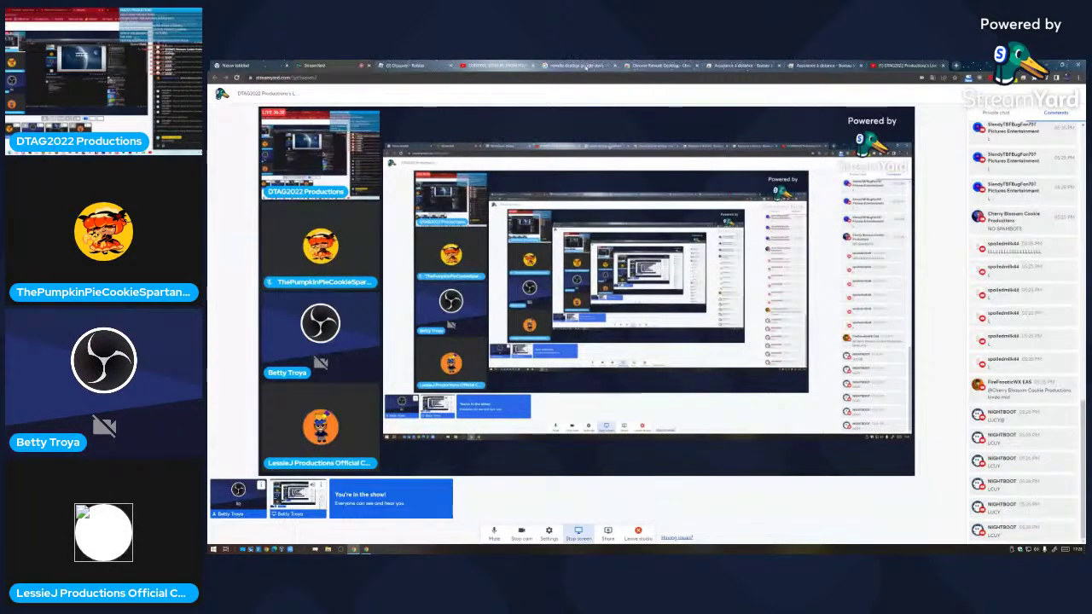
Step: From the live stream's page, switch YouTube to the OBS And StreamYard Live Streams channel and open its YouTube Studio dashboard
left_click(879, 65)
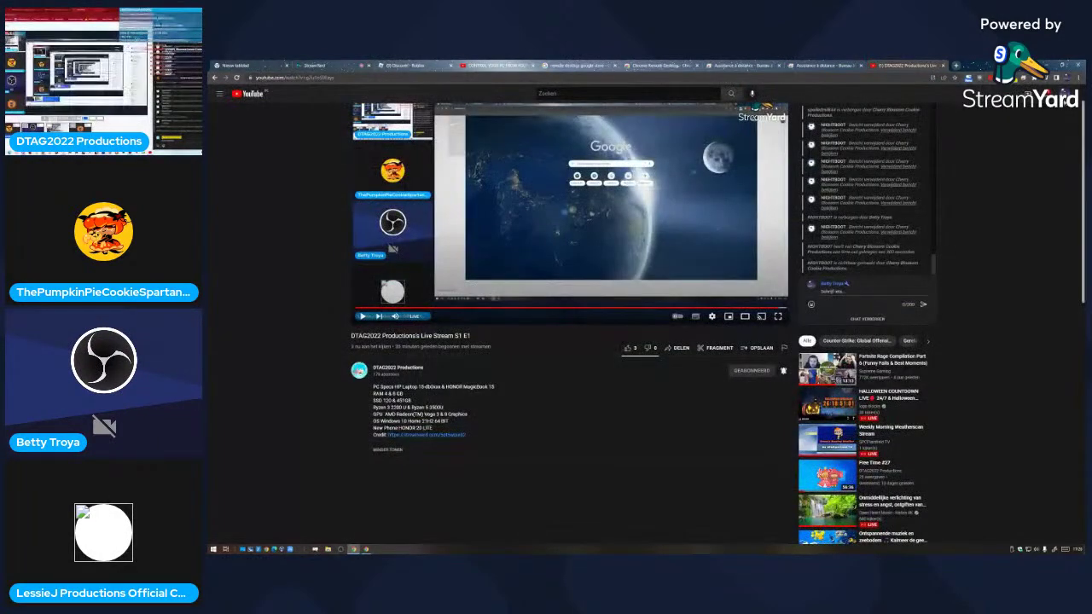
left_click(1068, 93)
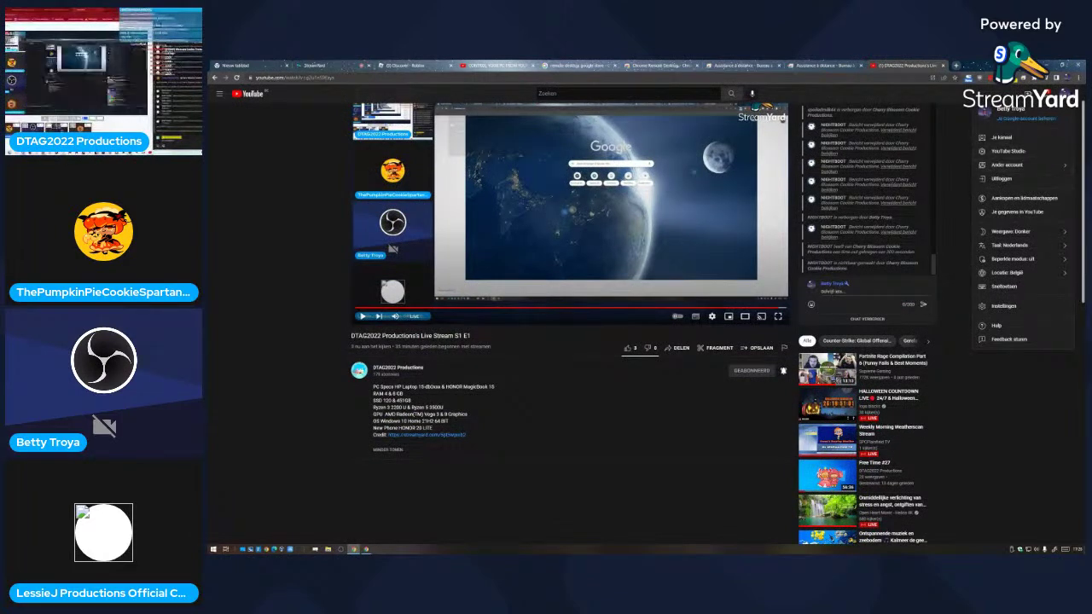
left_click(1023, 166)
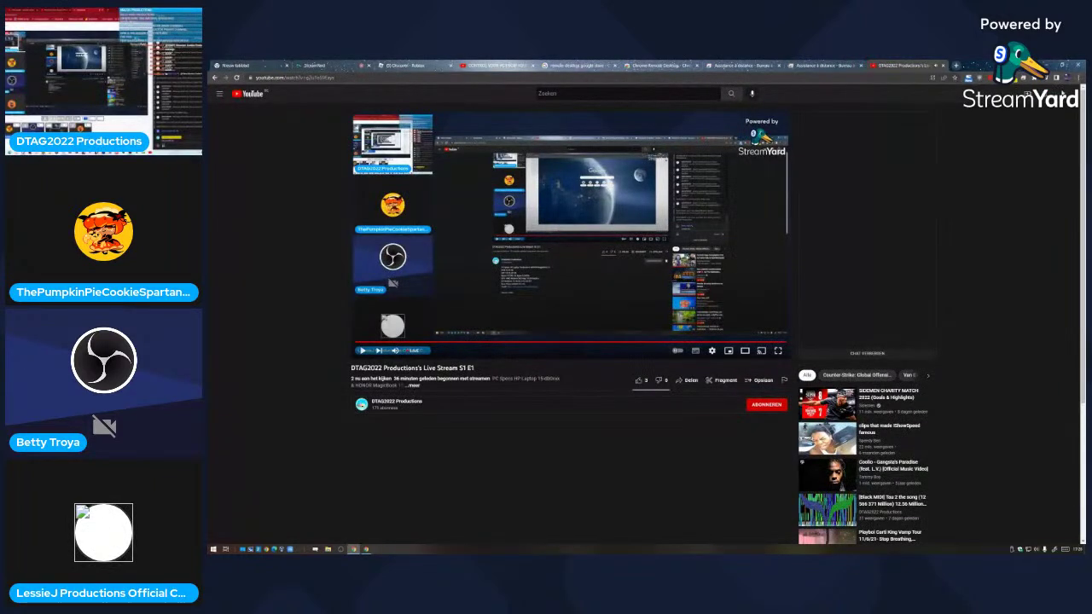
left_click(1068, 93)
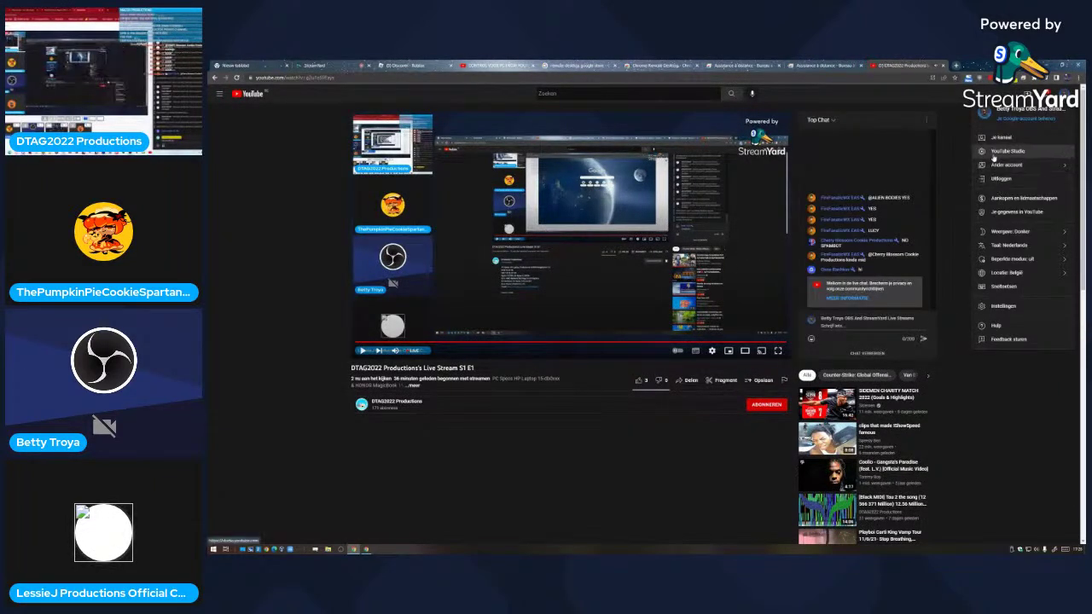
left_click(1007, 151)
left_click(329, 65)
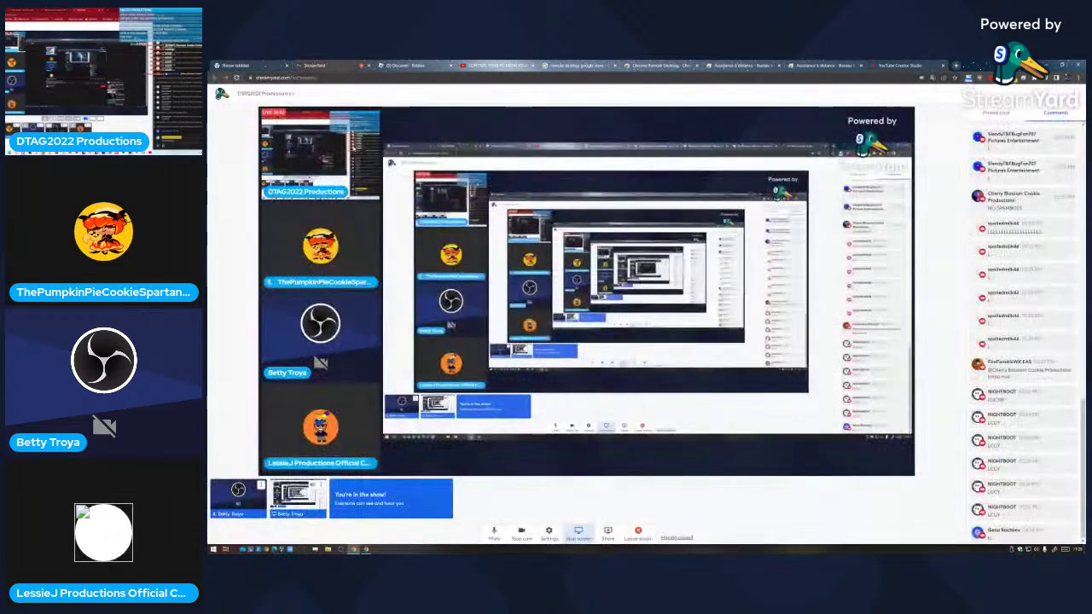
left_click(898, 65)
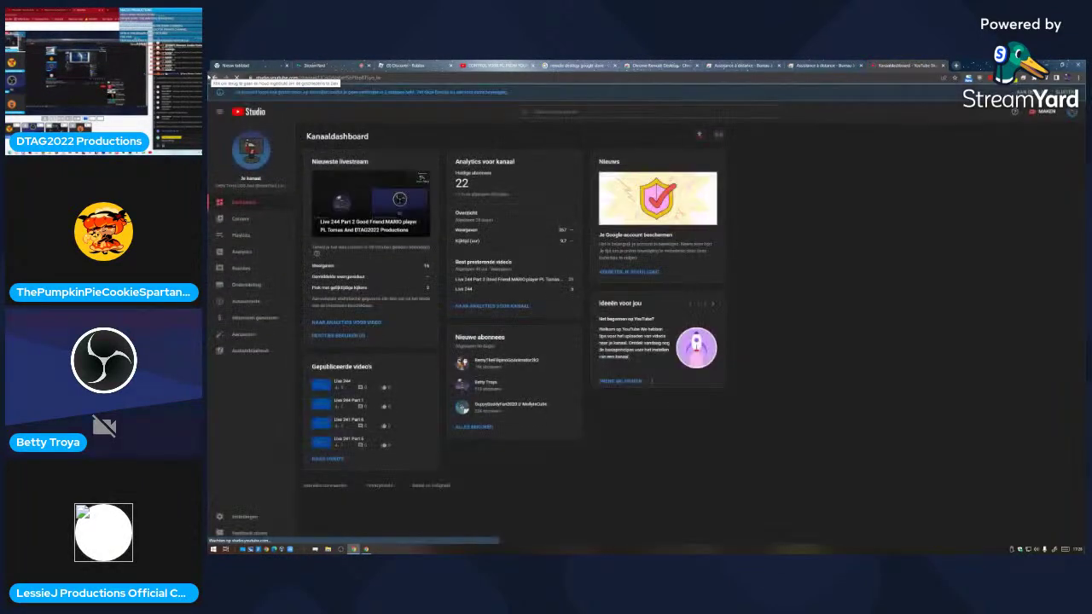
Step: Go back from YouTube Studio to the live stream, pause it, and switch YouTube back to the main moderator account
left_click(213, 77)
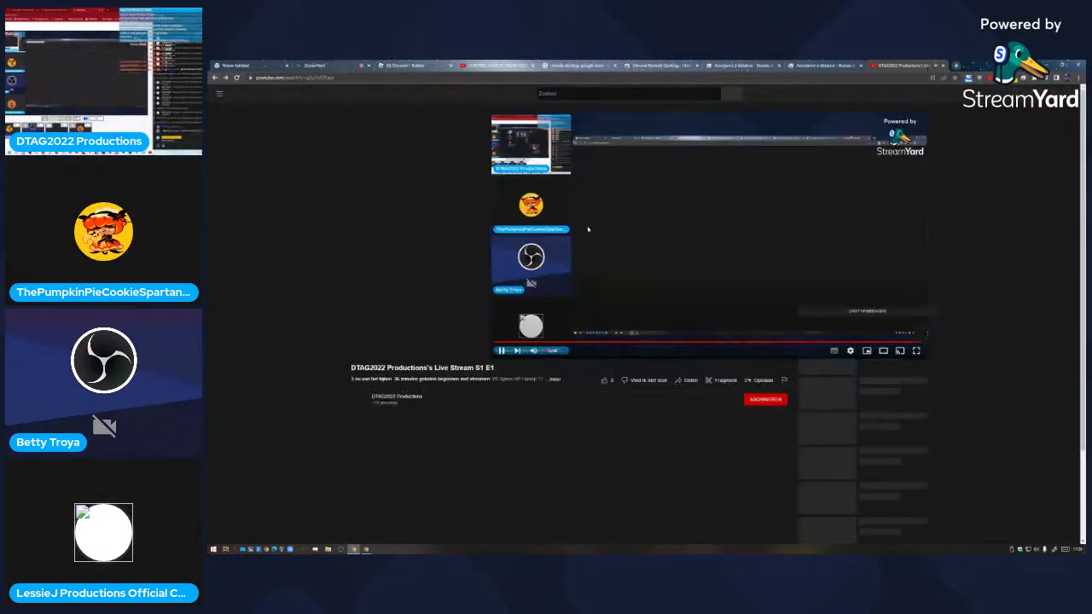
left_click(588, 229)
left_click(1063, 93)
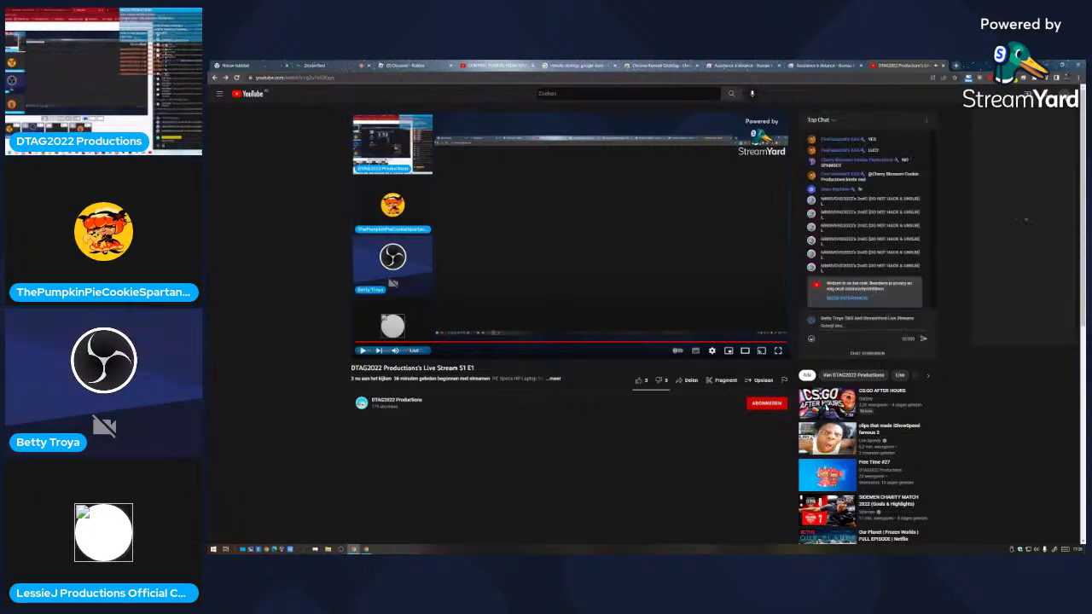
left_click(1013, 167)
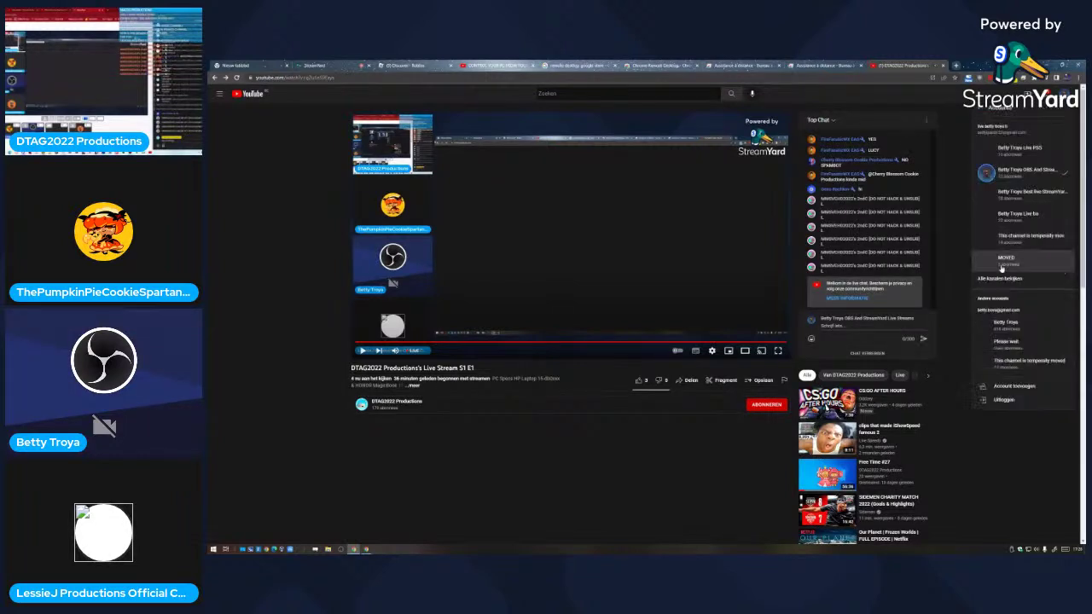
left_click(997, 324)
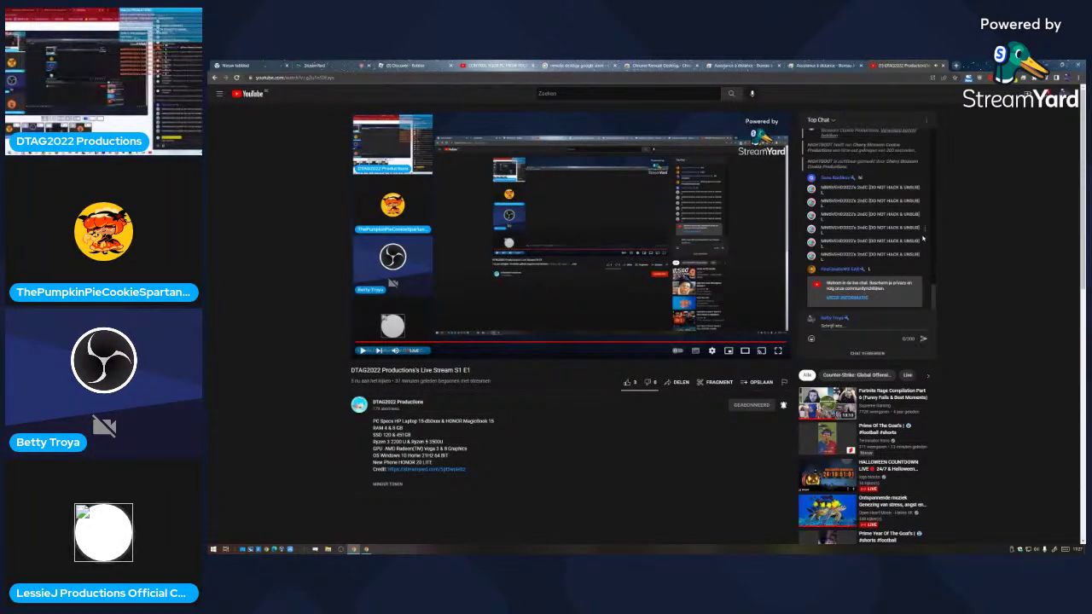
Step: Hide the chat user repeatedly posting "L" from the channel and return to the comments in the StreamYard studio
left_click(926, 230)
left_click(878, 286)
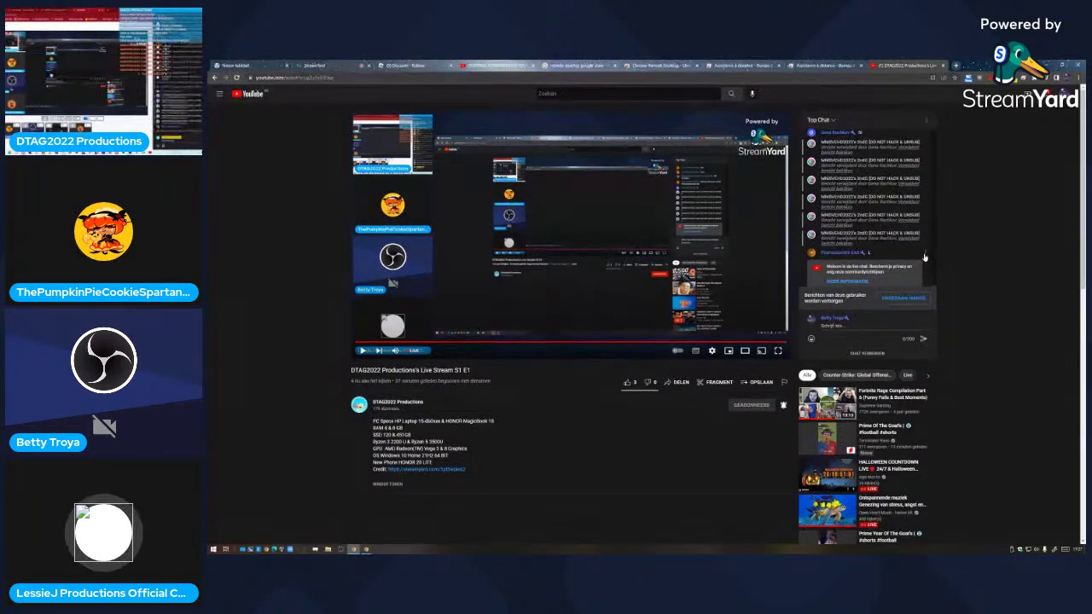
left_click(323, 65)
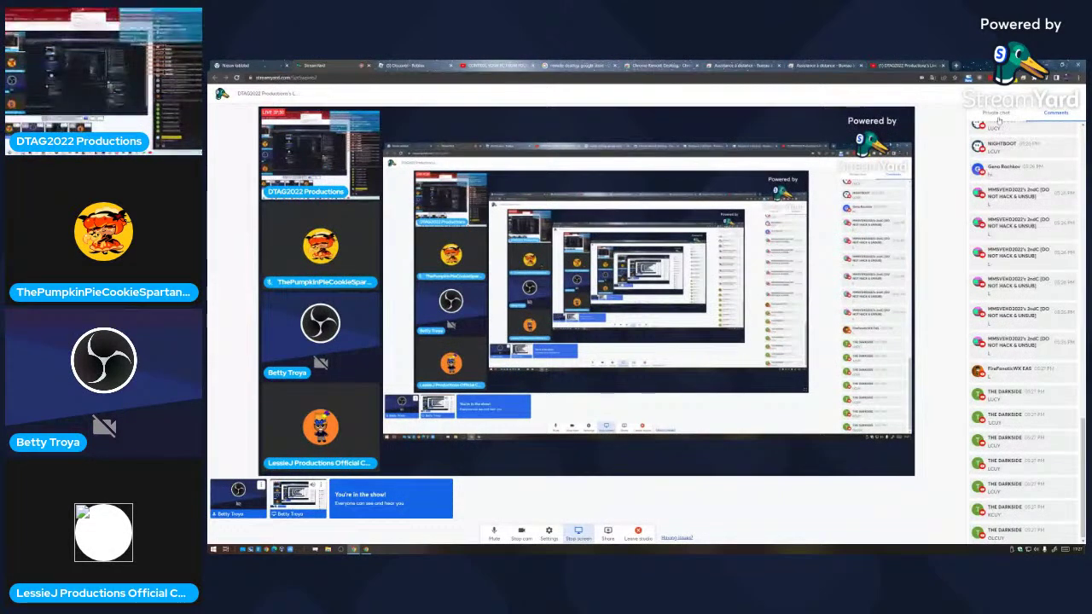
Step: Launch the Chrome Remote Desktop extension and generate a one-time access code for sharing this screen
left_click(1024, 78)
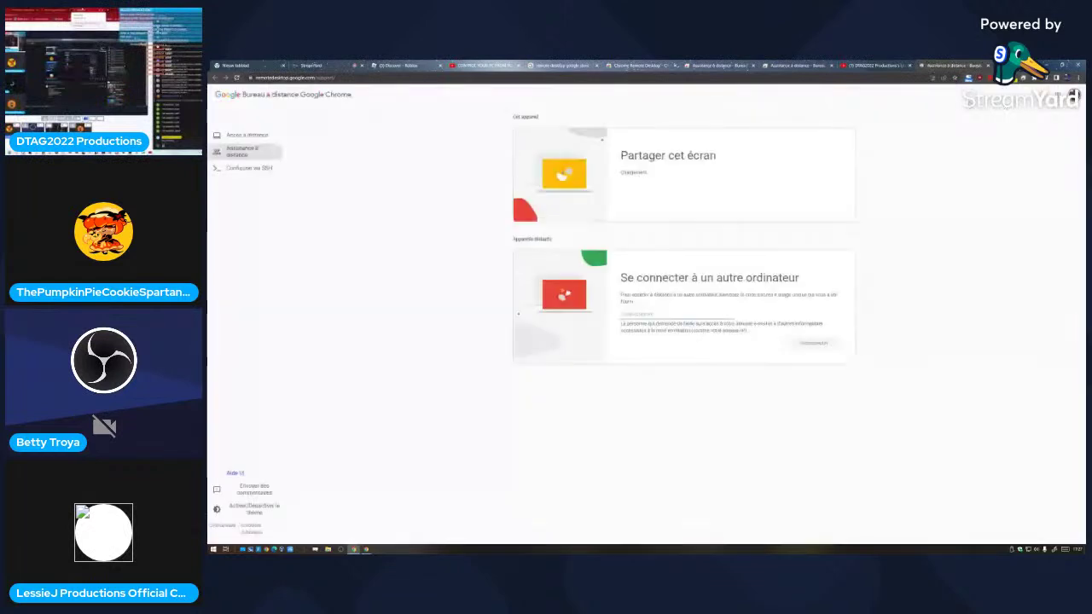
left_click(802, 205)
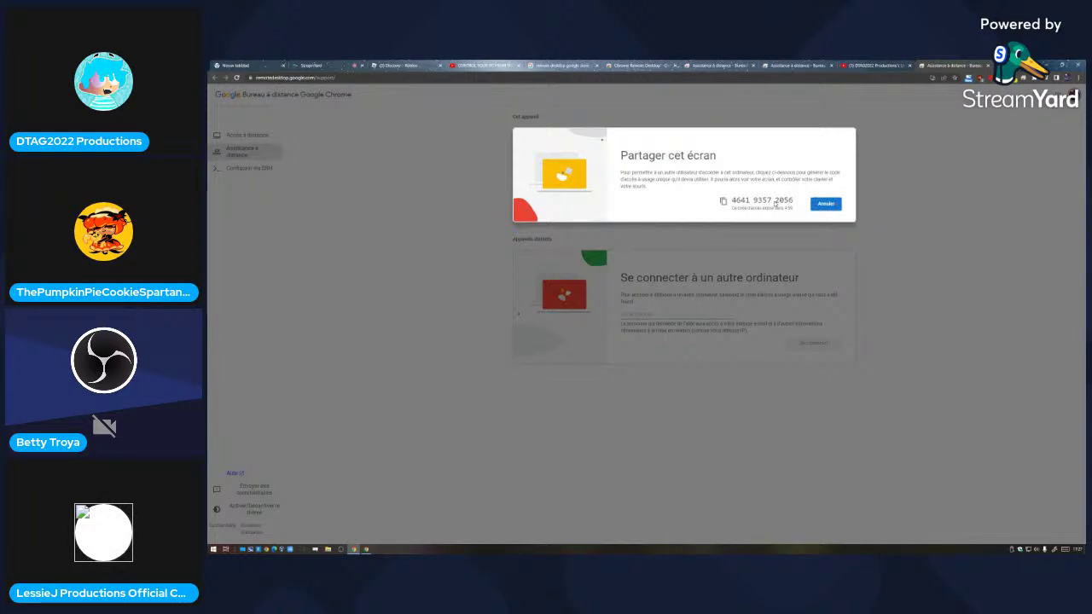
Step: Return to the Chrome Remote Desktop tutorial video, resume playback, and skip ahead to the part showing the remote desktop connection
left_click(504, 64)
left_click(498, 305)
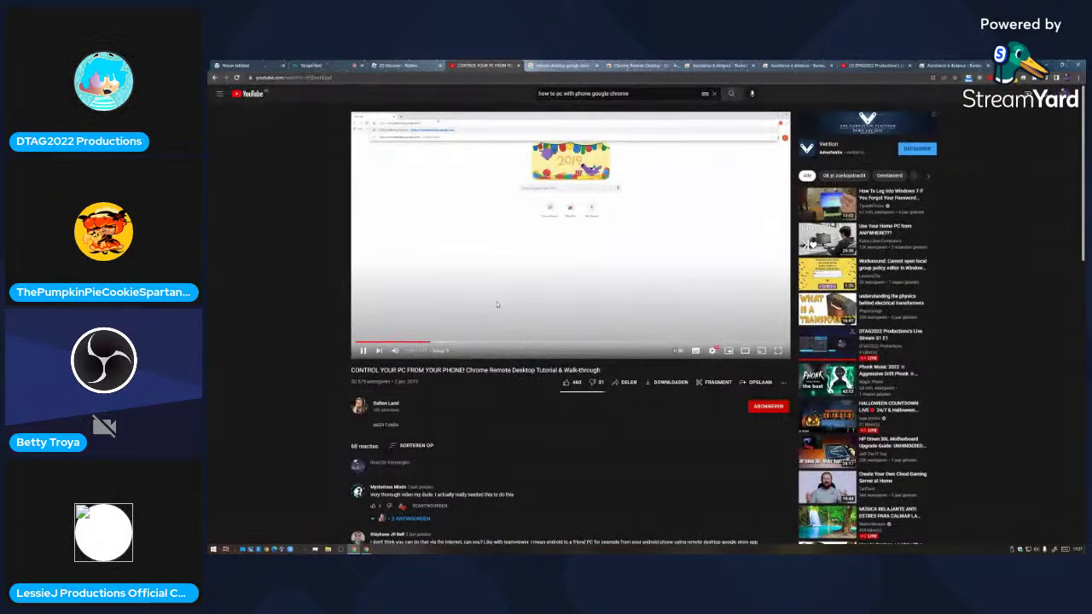
key("Right")
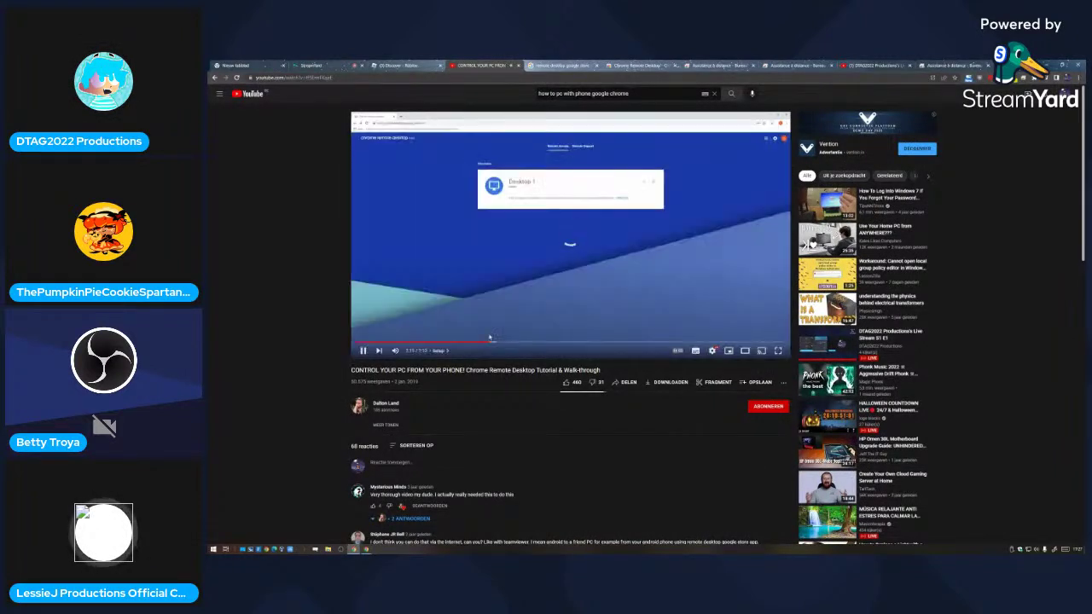
Step: Rewind the tutorial to the setup section and start configuring remote access to this computer, keeping the suggested computer name
left_click_drag(485, 341, 500, 340)
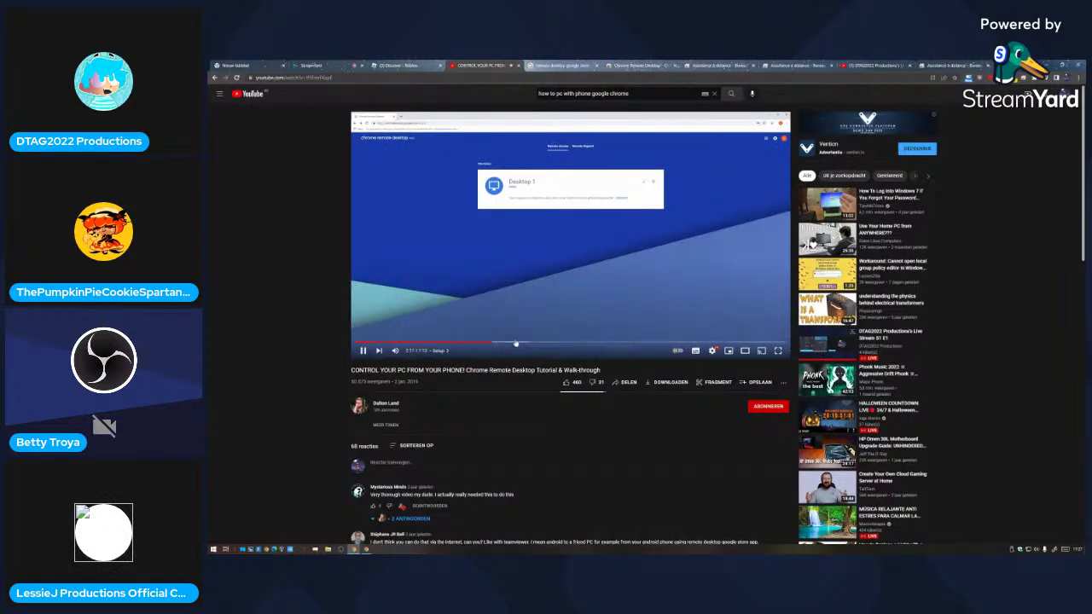
left_click(457, 345)
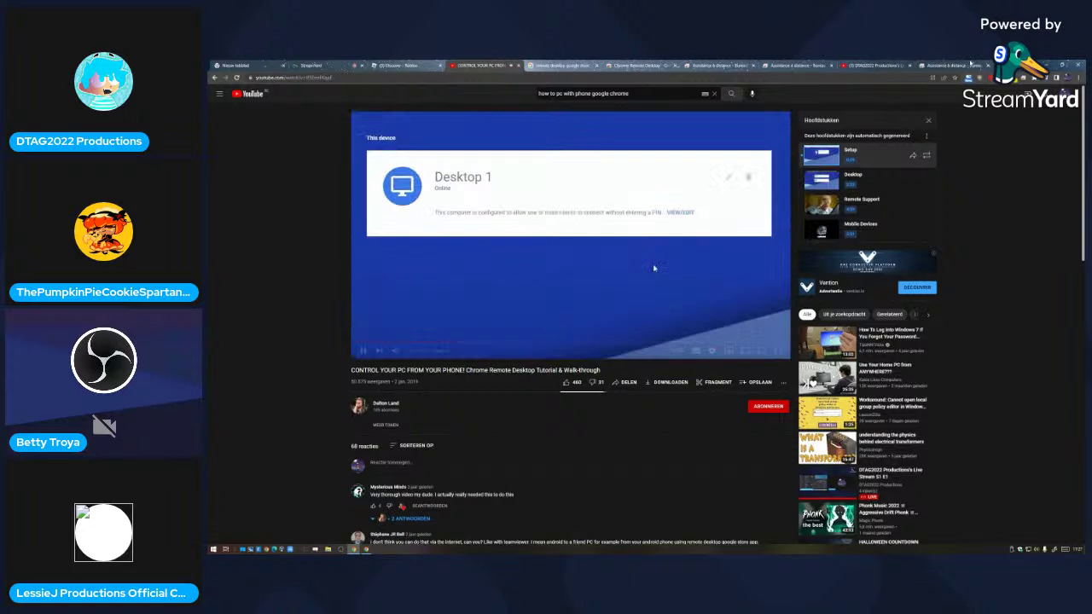
left_click(975, 65)
left_click(270, 149)
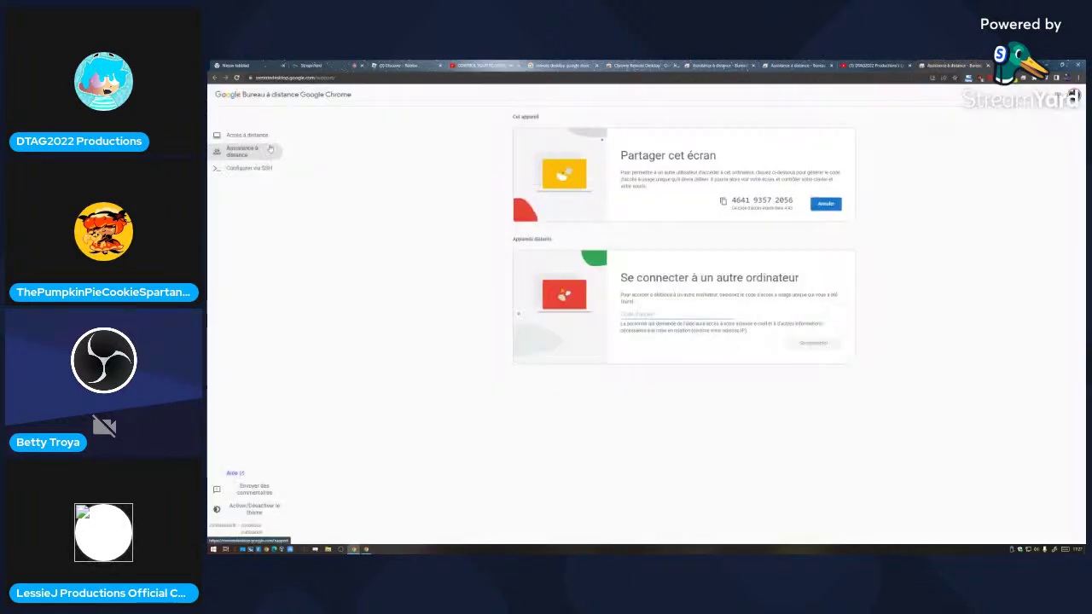
left_click(249, 135)
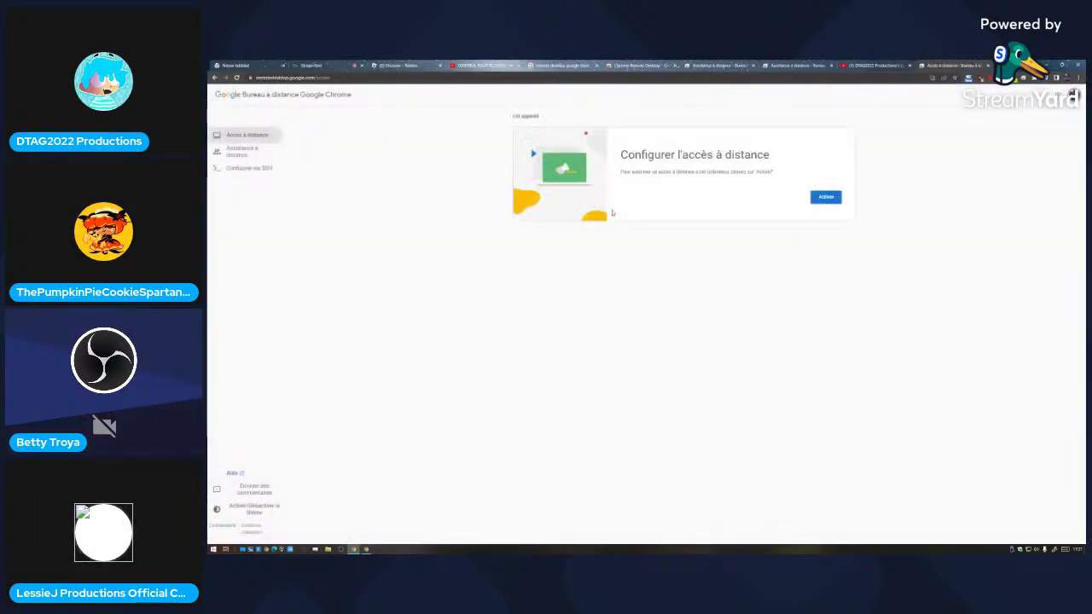
left_click(826, 197)
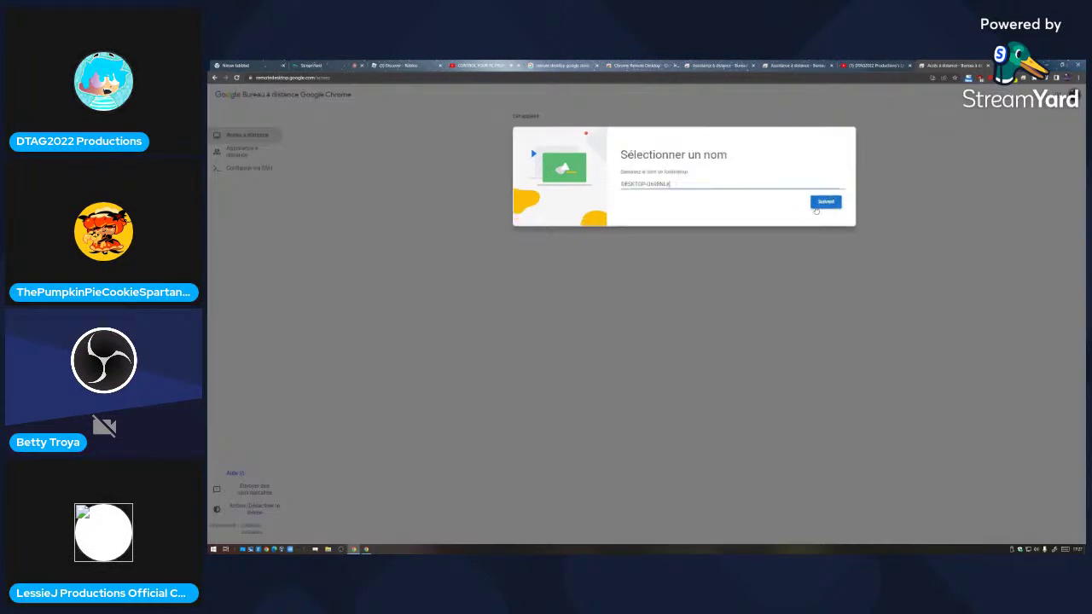
left_click(825, 207)
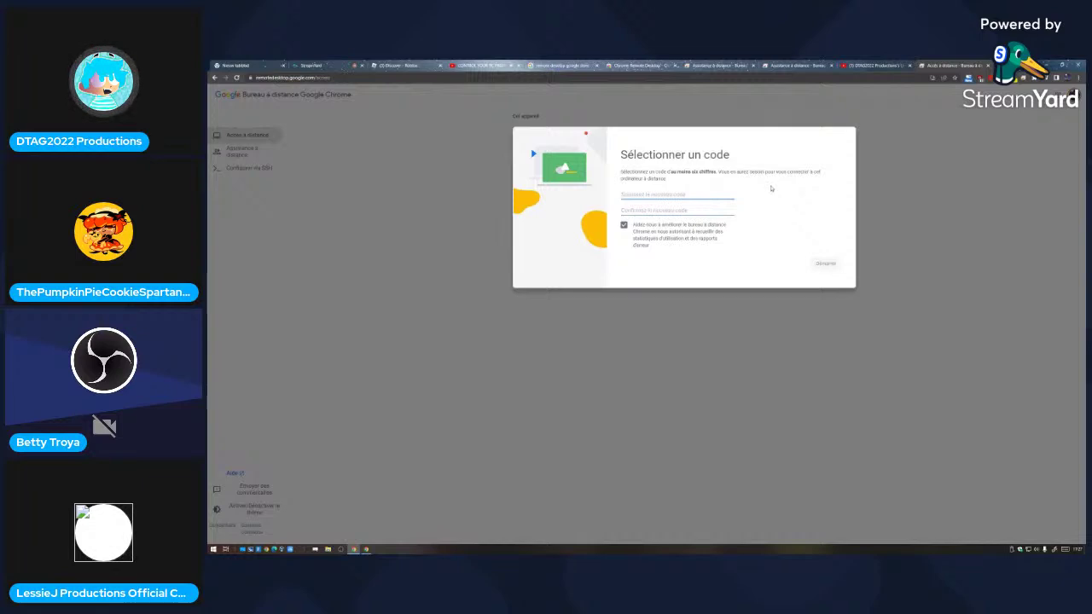
Step: Return to the tutorial video and rewind it to the part about choosing a PIN
left_click(570, 64)
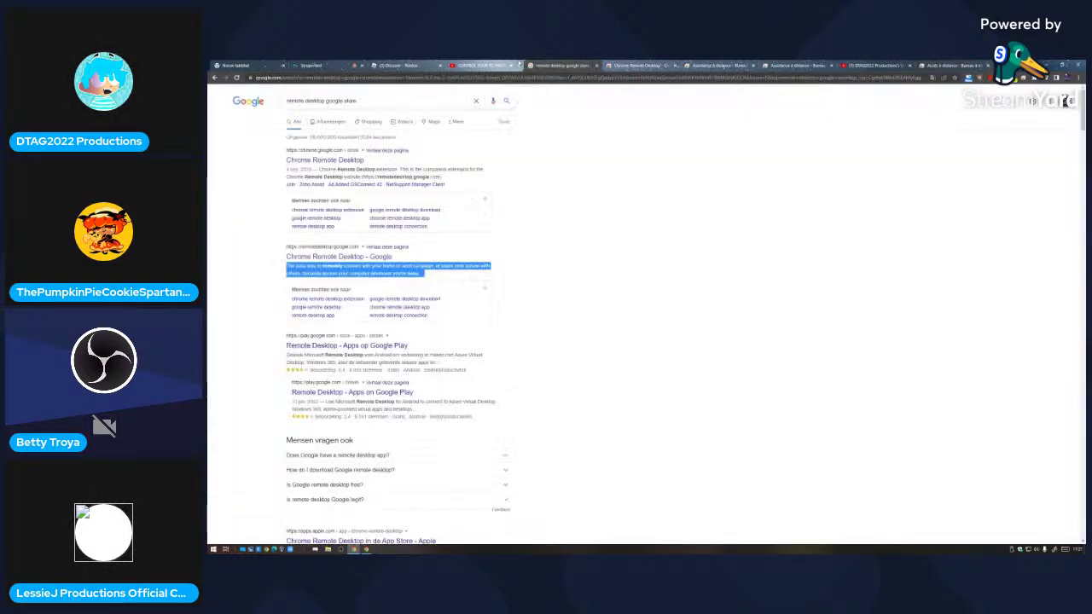
left_click(499, 65)
key("Left")
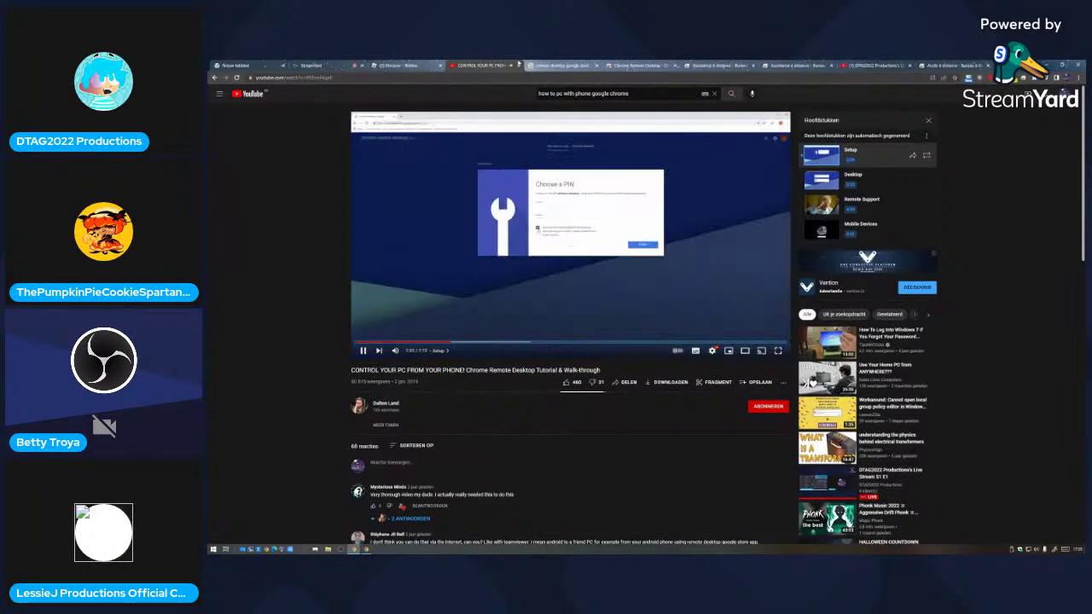
key("Left")
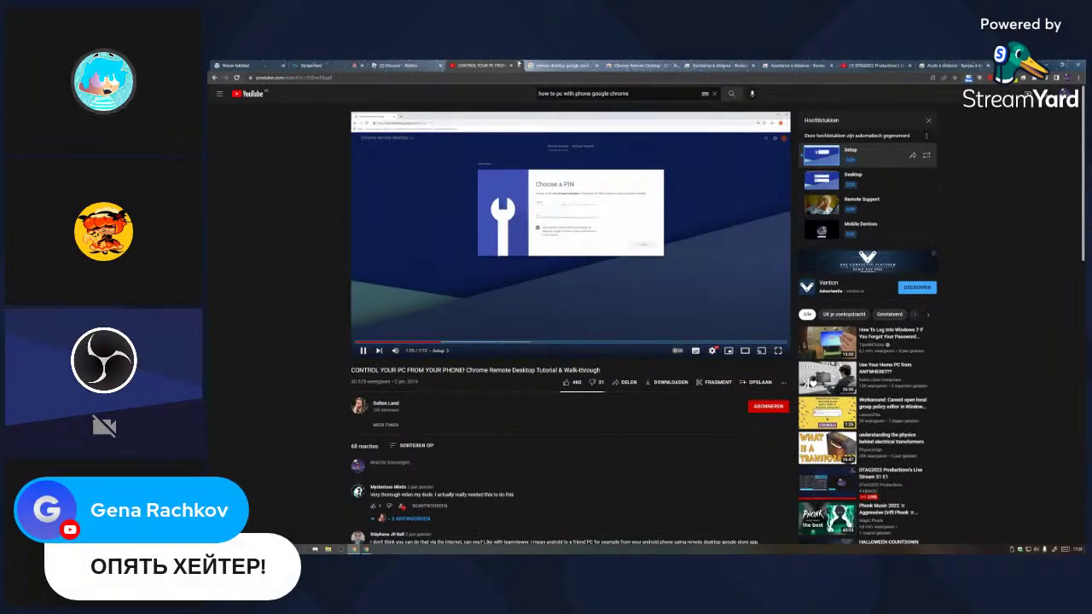
key("Left")
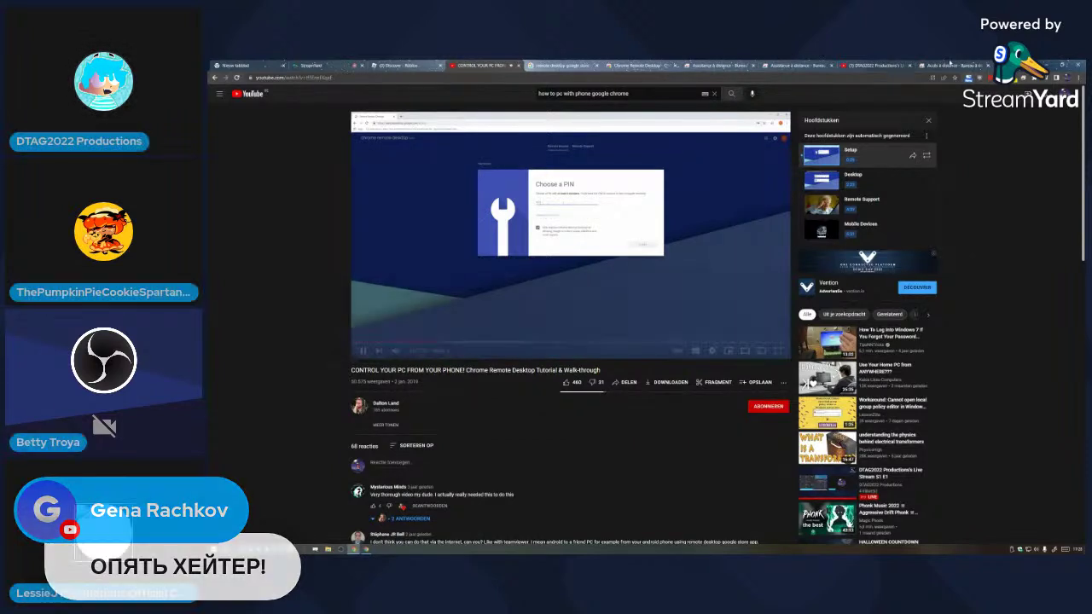
Step: Try to enter and confirm a new PIN for remote access, and close the Chrome Remote Desktop setup page
left_click(949, 64)
type("•••")
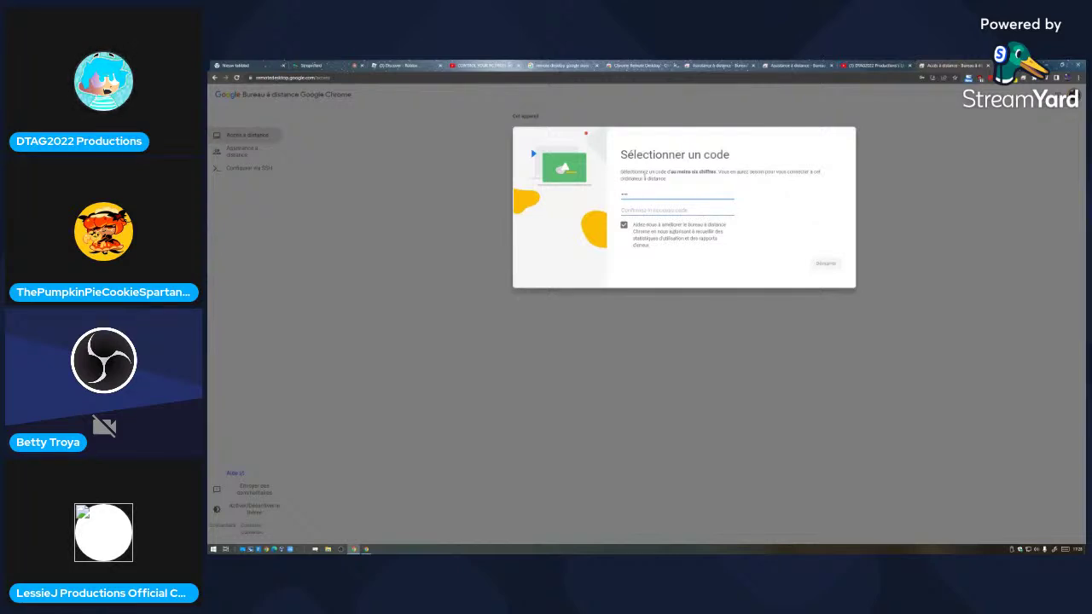
left_click(648, 211)
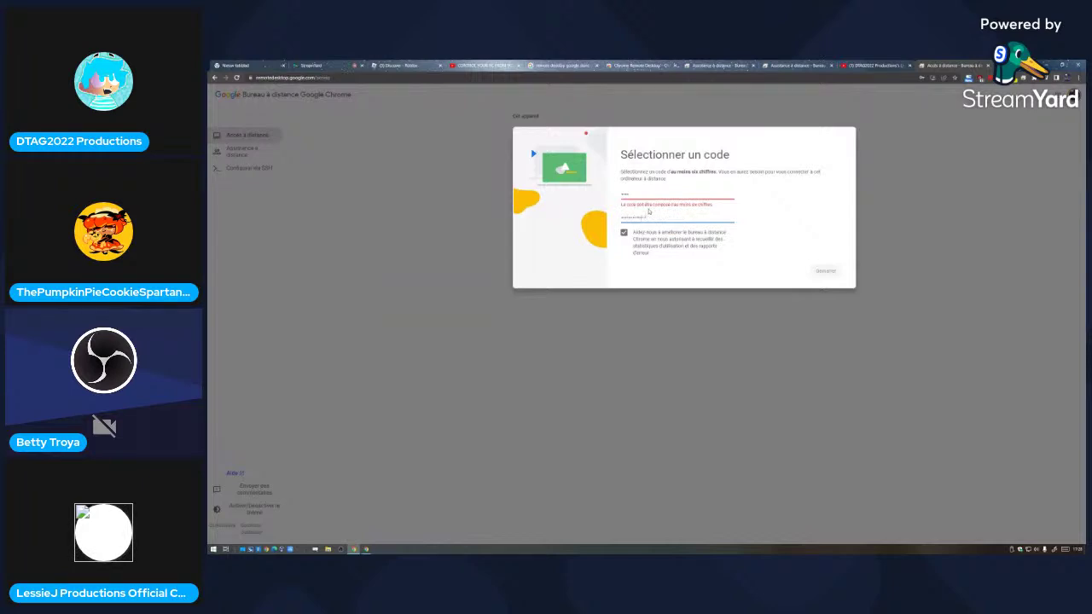
left_click(657, 195)
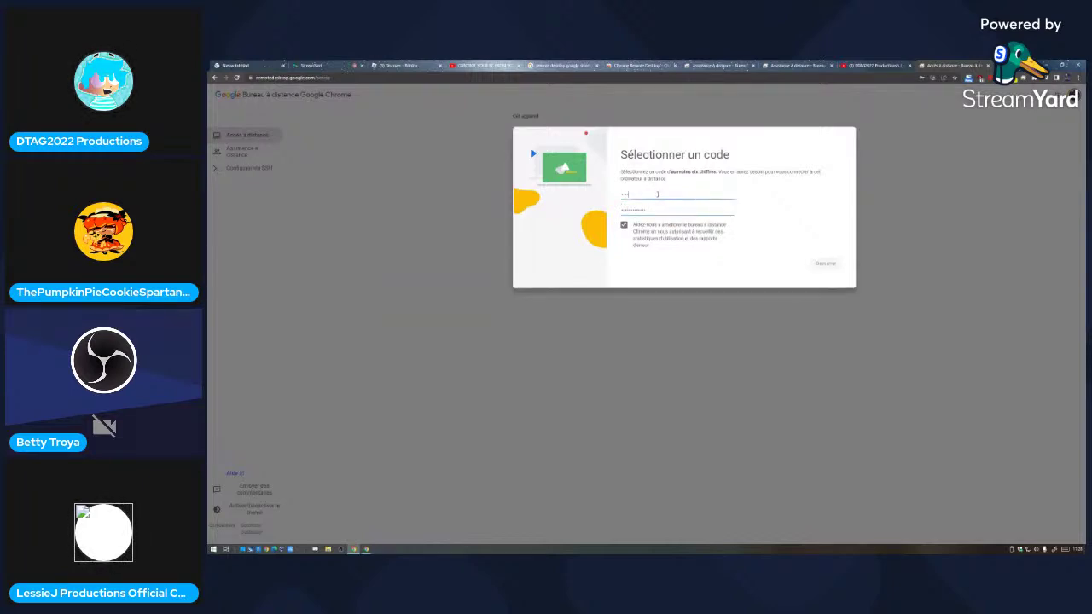
type("••")
left_click(989, 66)
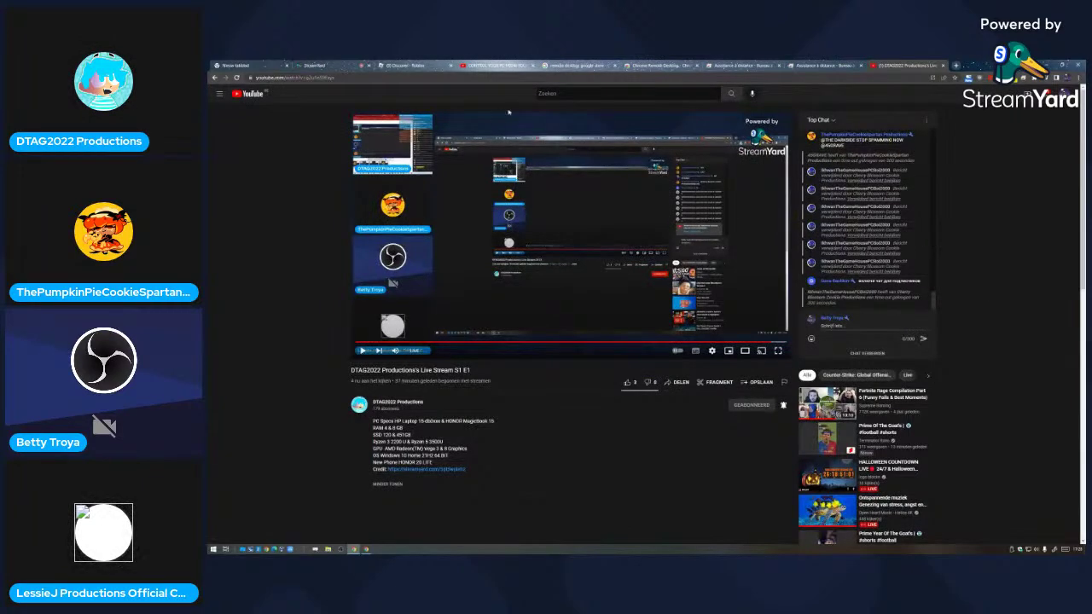
Step: Check the comments in the StreamYard studio and switch YouTube on the live stream page to the OBS and StreamYard channel account
left_click(324, 64)
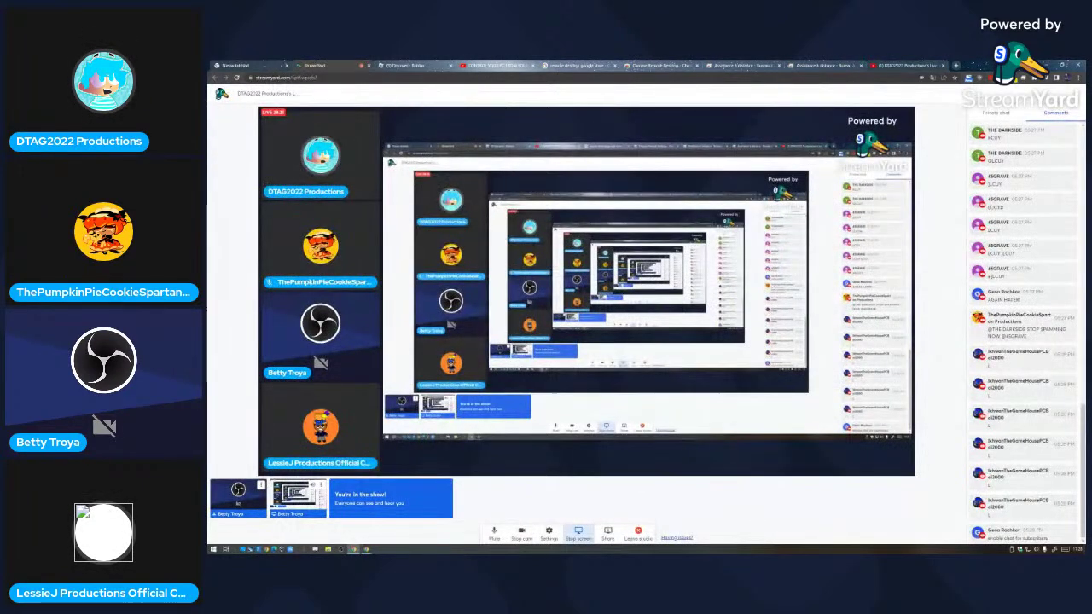
left_click(906, 65)
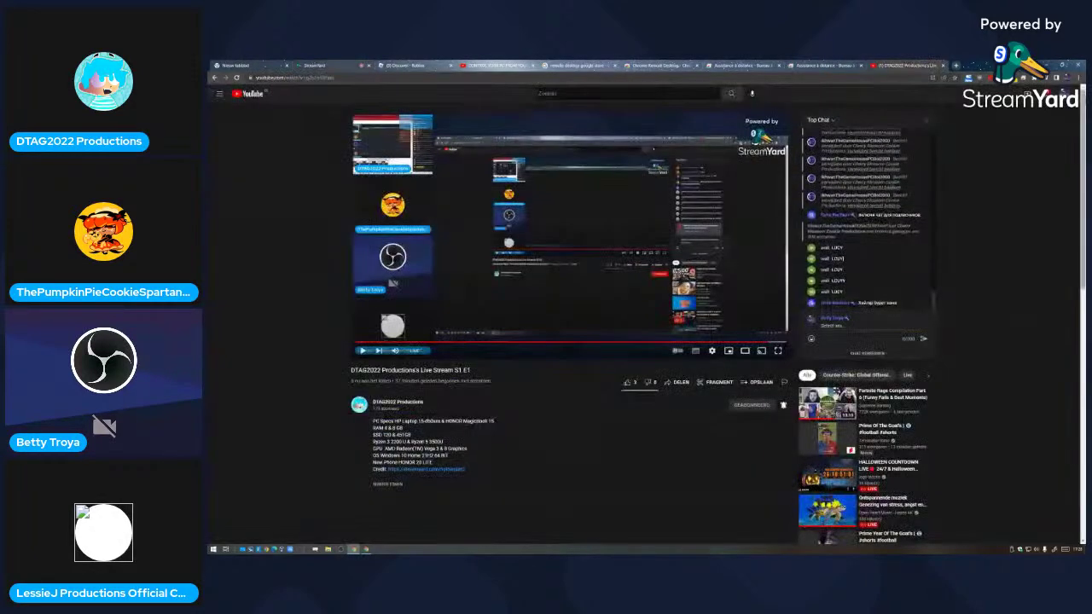
left_click(1011, 165)
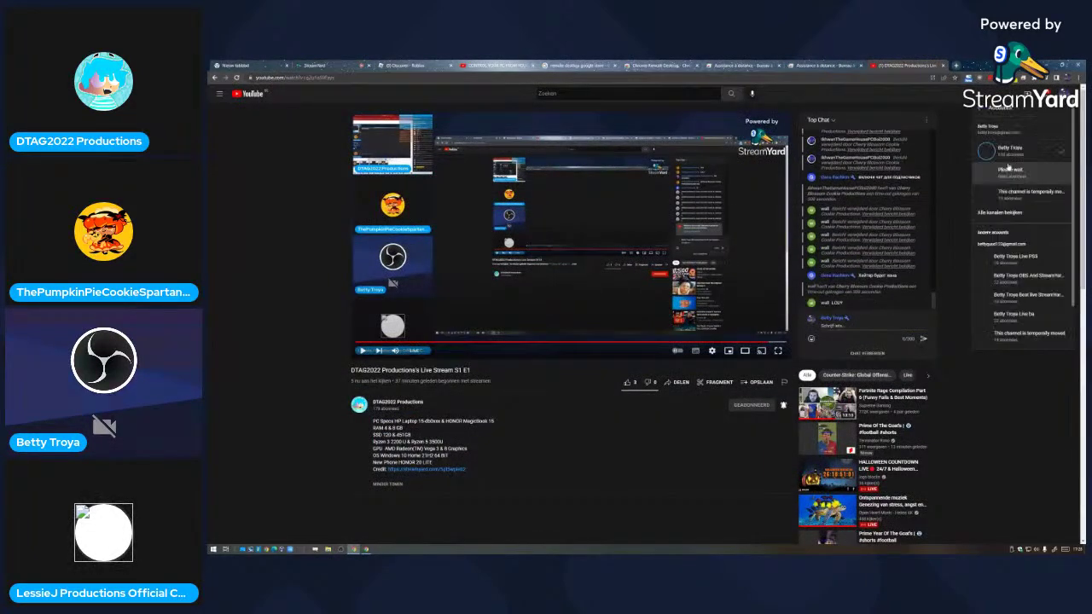
left_click(1011, 278)
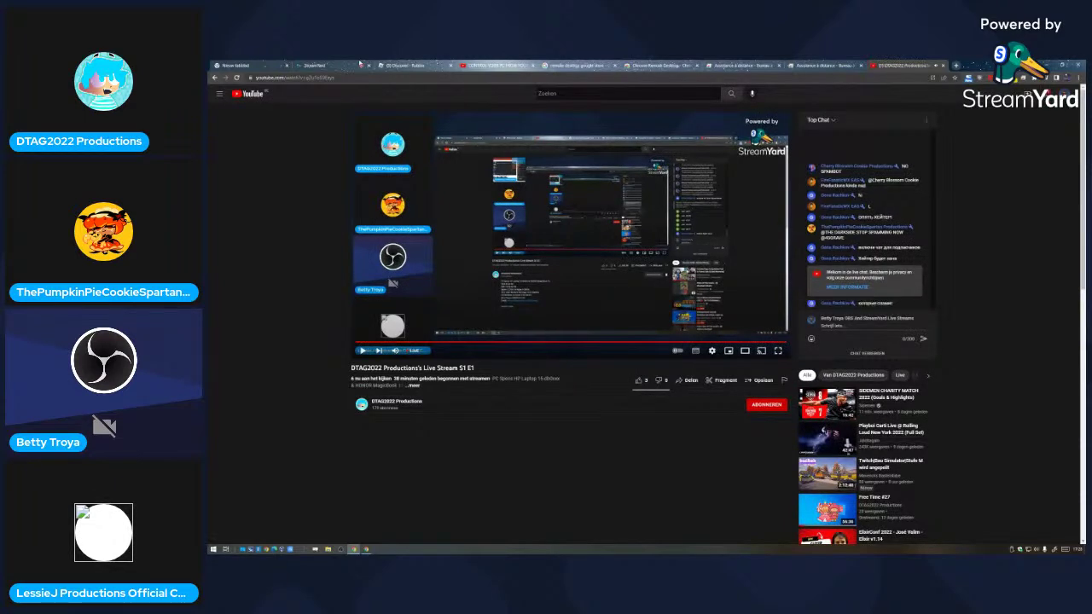
Step: Open YouTube Studio for the switched channel while checking the StreamYard comments for spam
left_click(329, 65)
left_click(904, 64)
left_click(1064, 96)
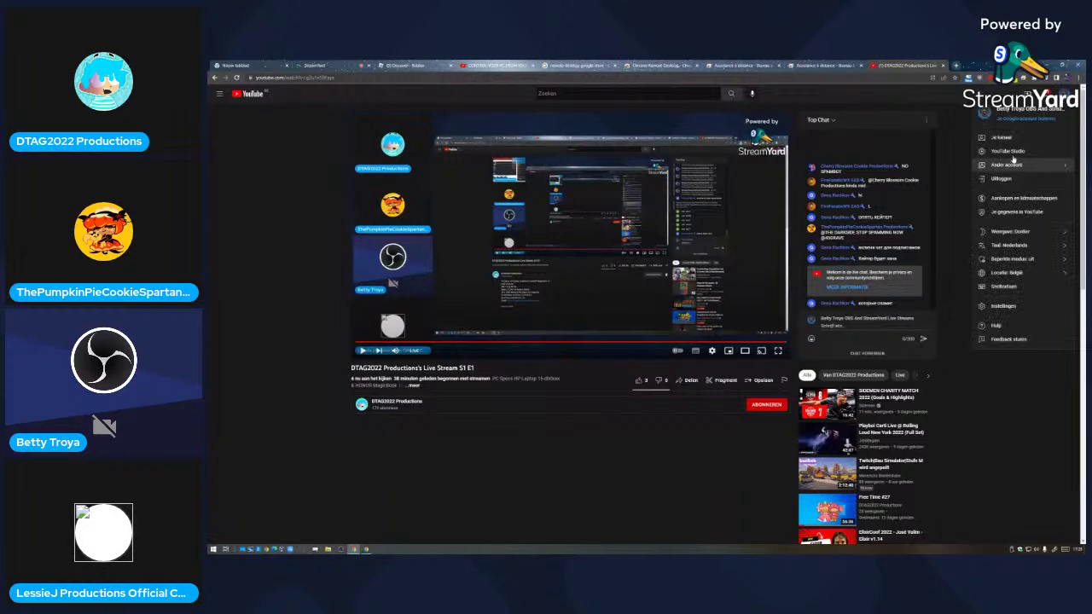
left_click(1013, 152)
left_click(345, 66)
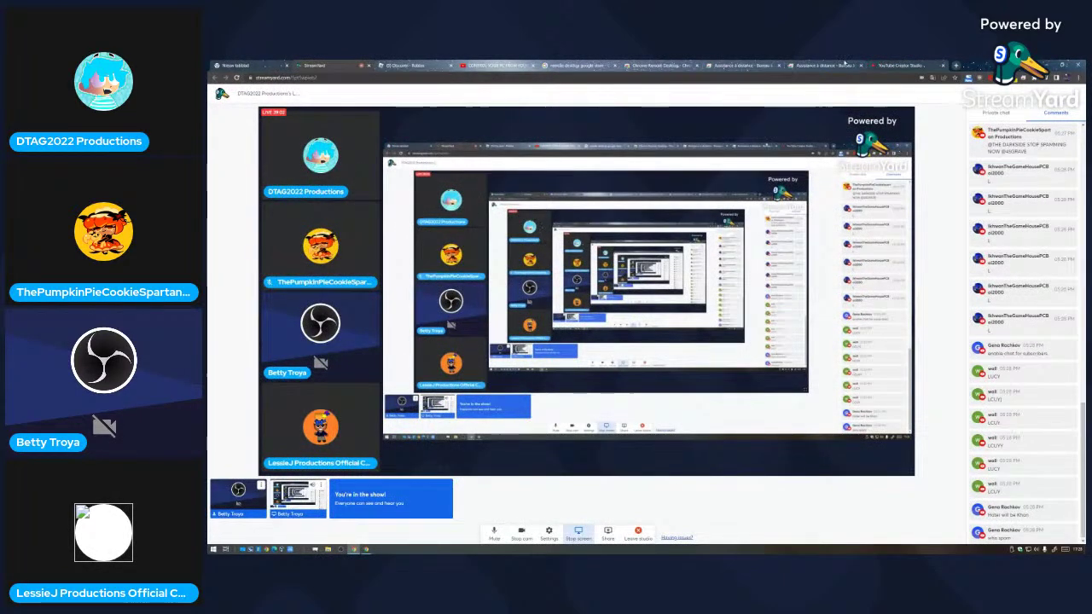
left_click(892, 65)
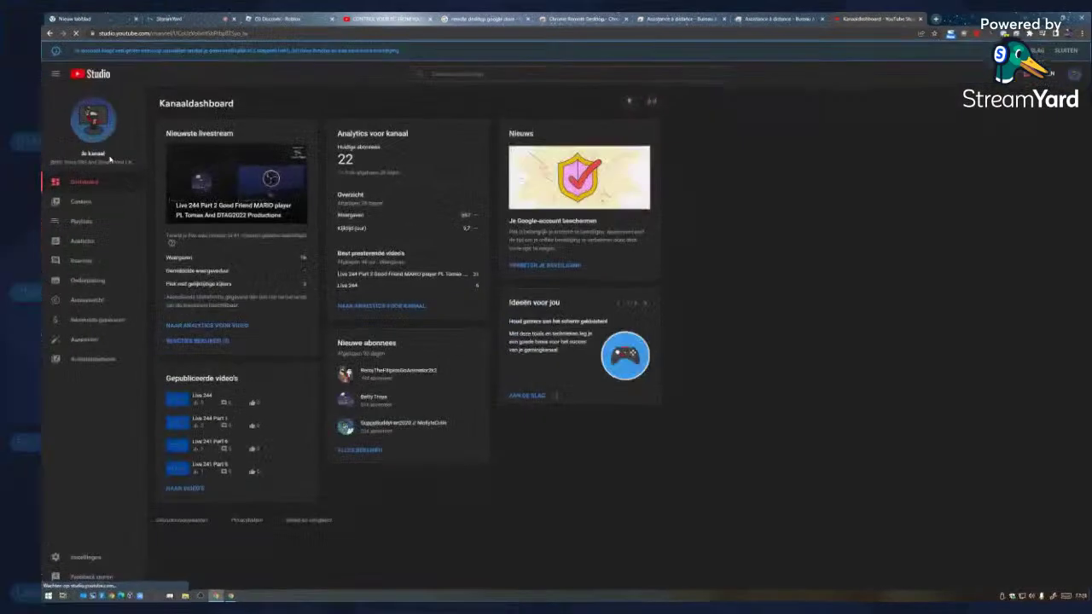
Step: List the channel's live content in YouTube Studio and open the details of the "Live 244 Part 2" stream
left_click(60, 200)
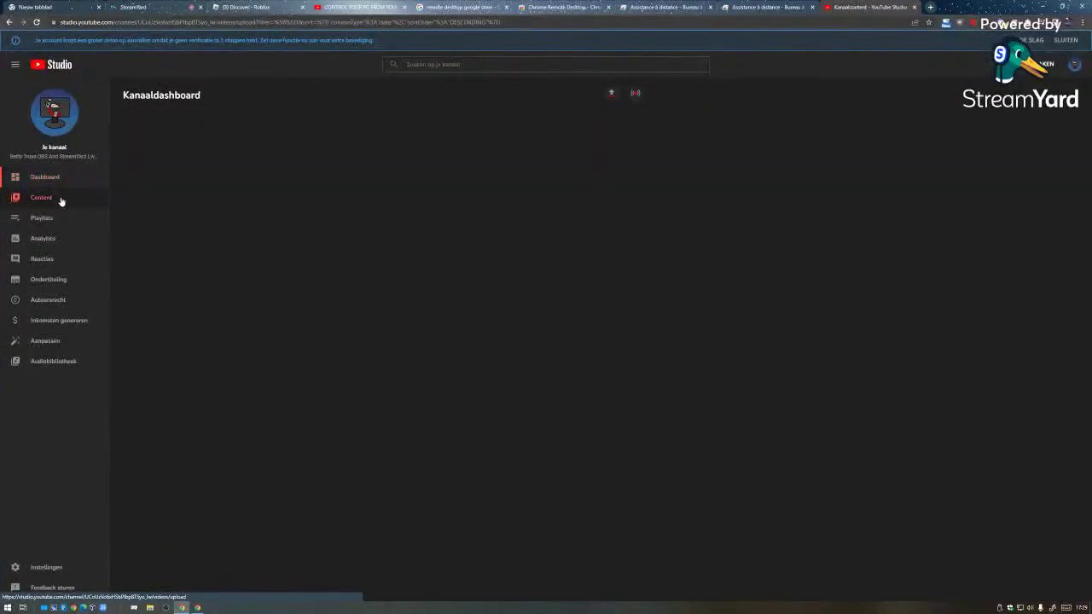
left_click(172, 119)
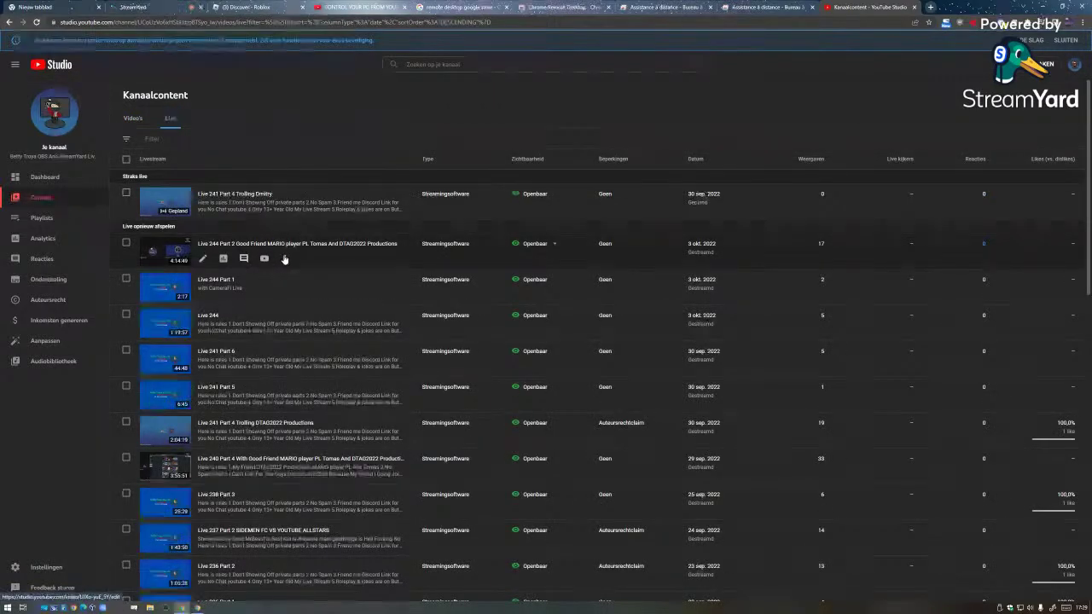
left_click(285, 259)
left_click(156, 255)
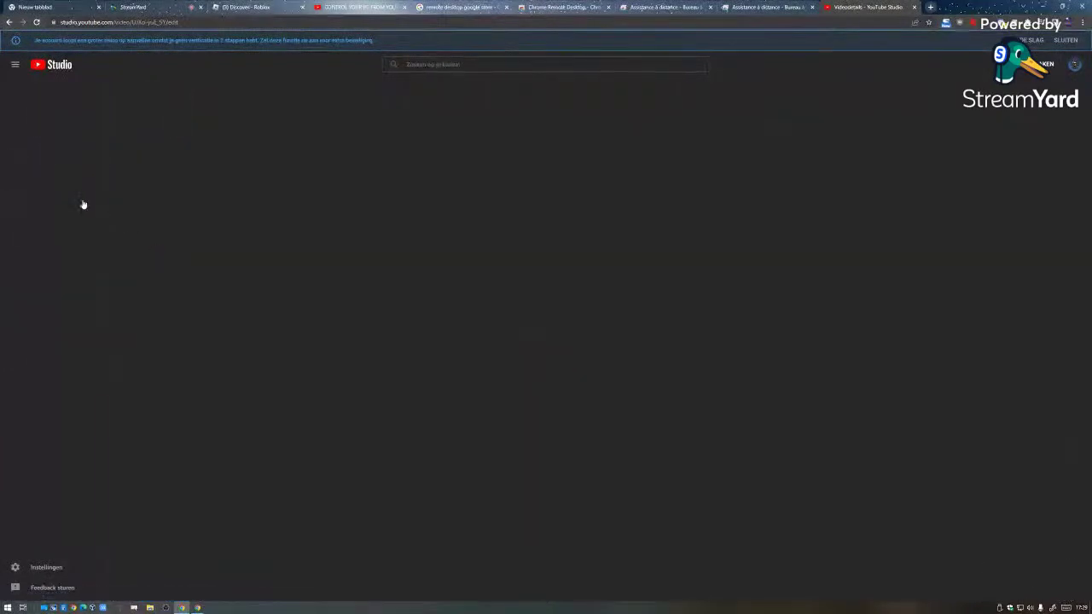
Step: Look through the past stream's comments, editor, analytics and live chat customization pages, and return to its video details
left_click(39, 281)
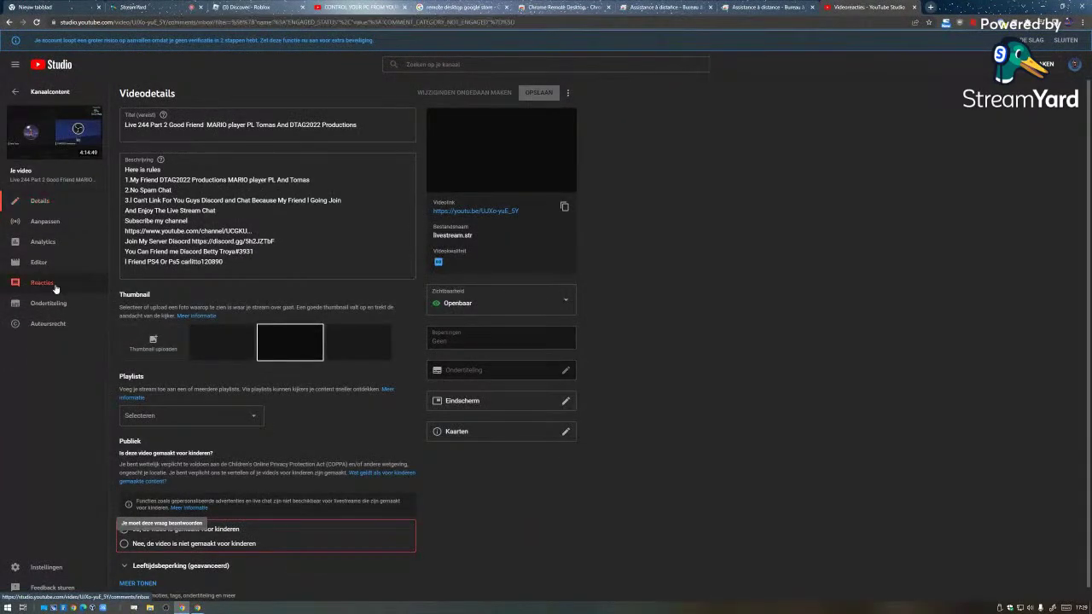
left_click(58, 263)
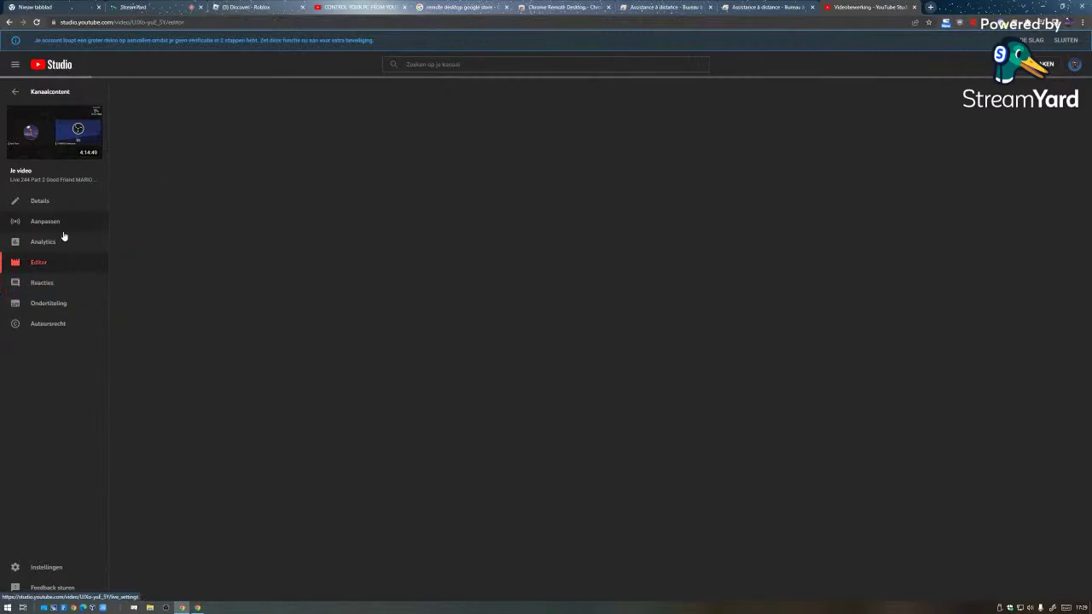
left_click(62, 229)
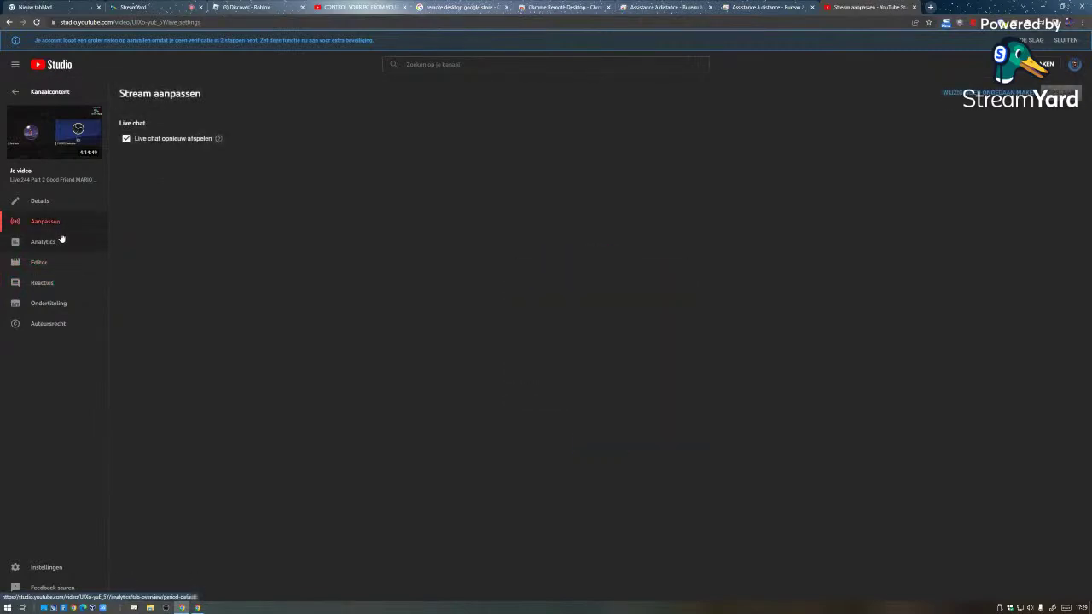
left_click(57, 261)
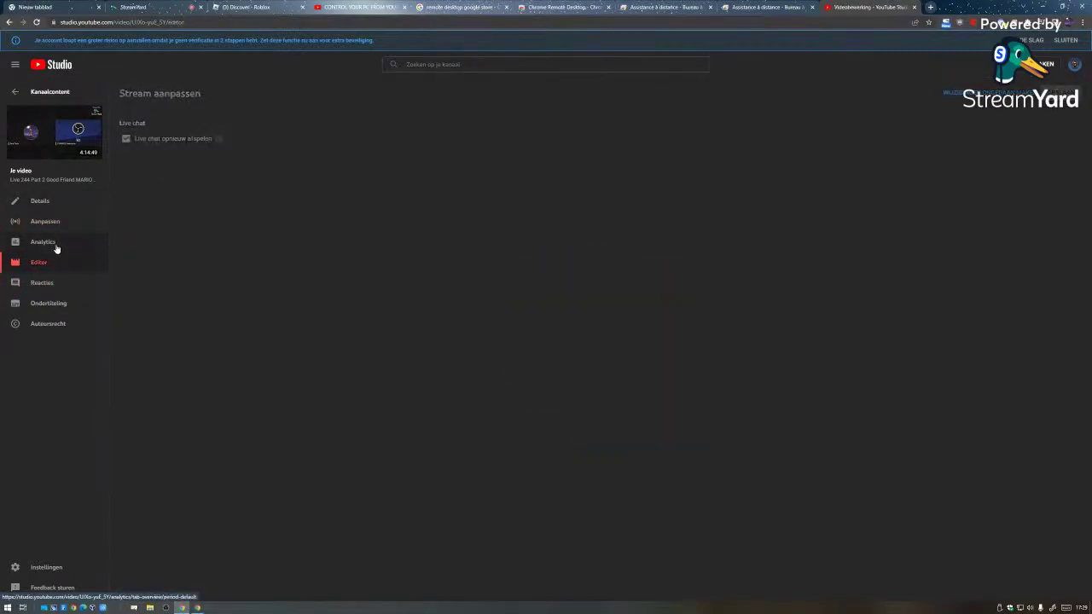
left_click(55, 245)
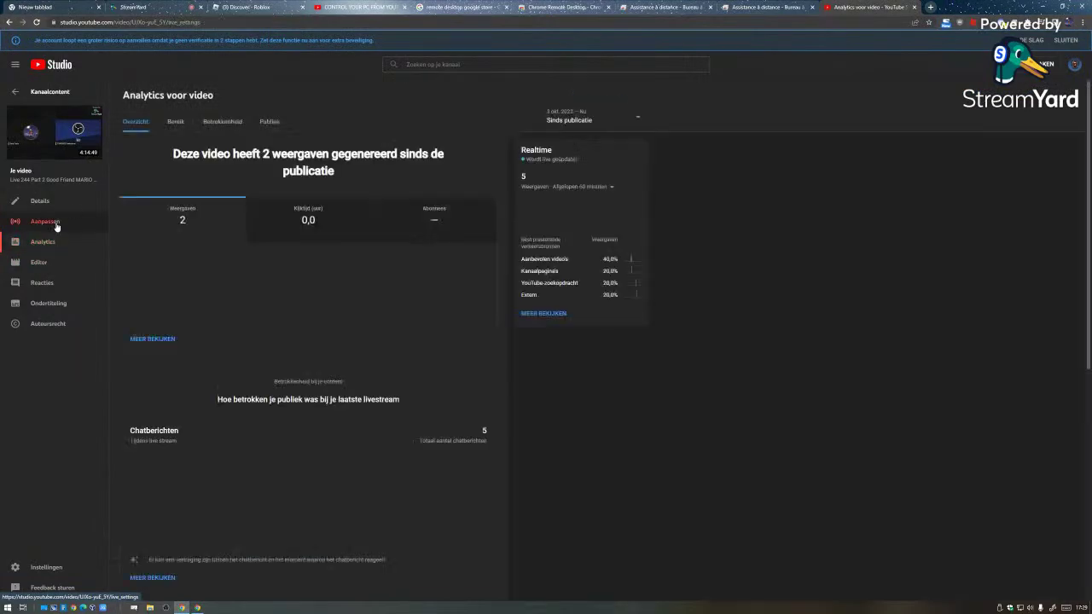
left_click(56, 224)
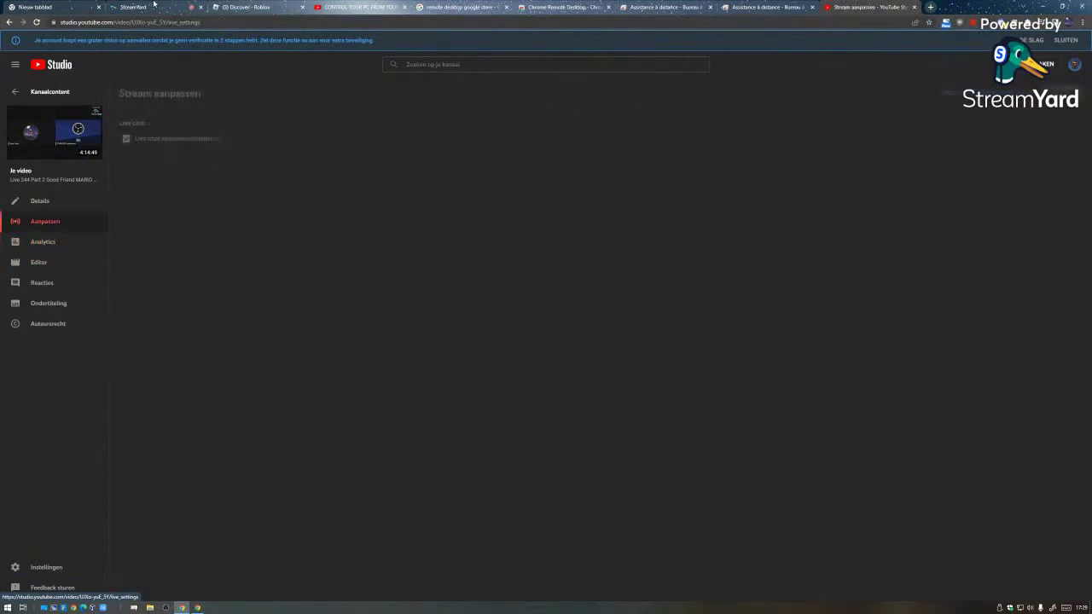
left_click(154, 6)
left_click(835, 6)
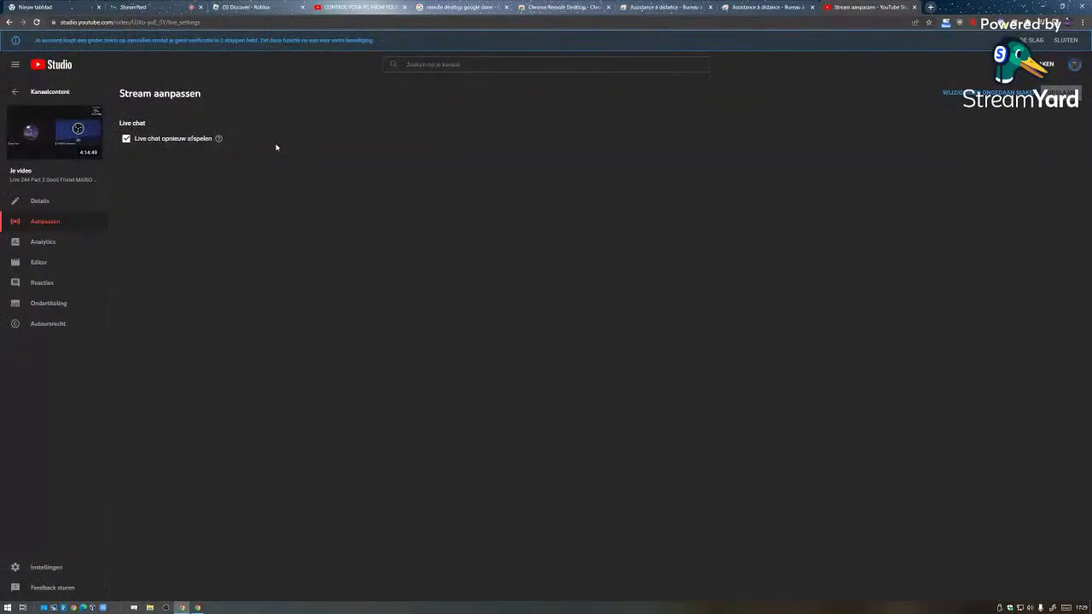
left_click(34, 200)
Step: Return to the StreamYard studio and close the YouTube Studio, tutorial, Google search and Chrome Remote Desktop pages
left_click(192, 6)
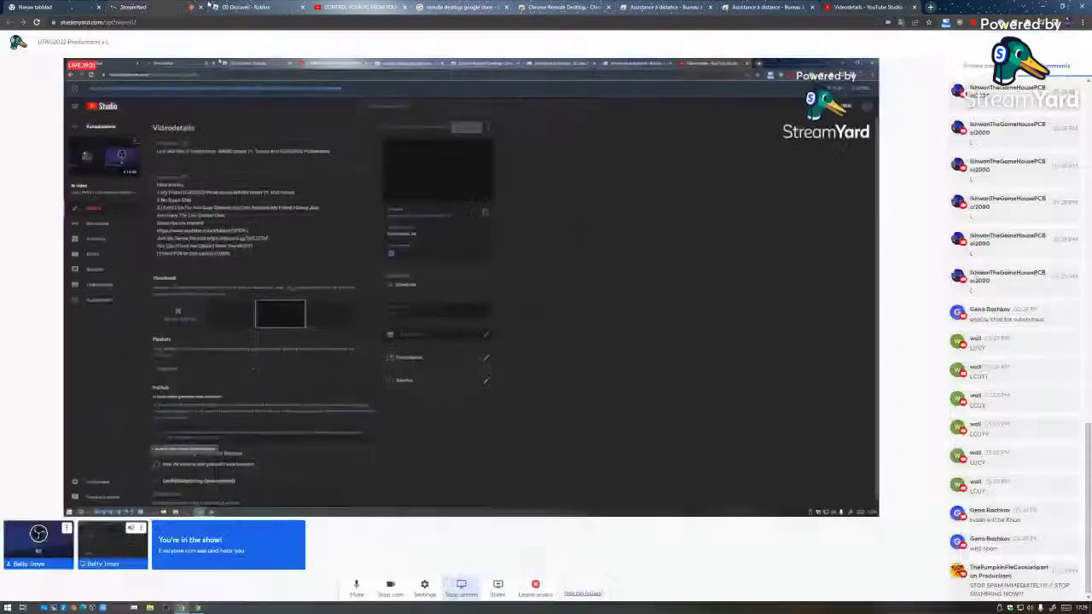
left_click(900, 6)
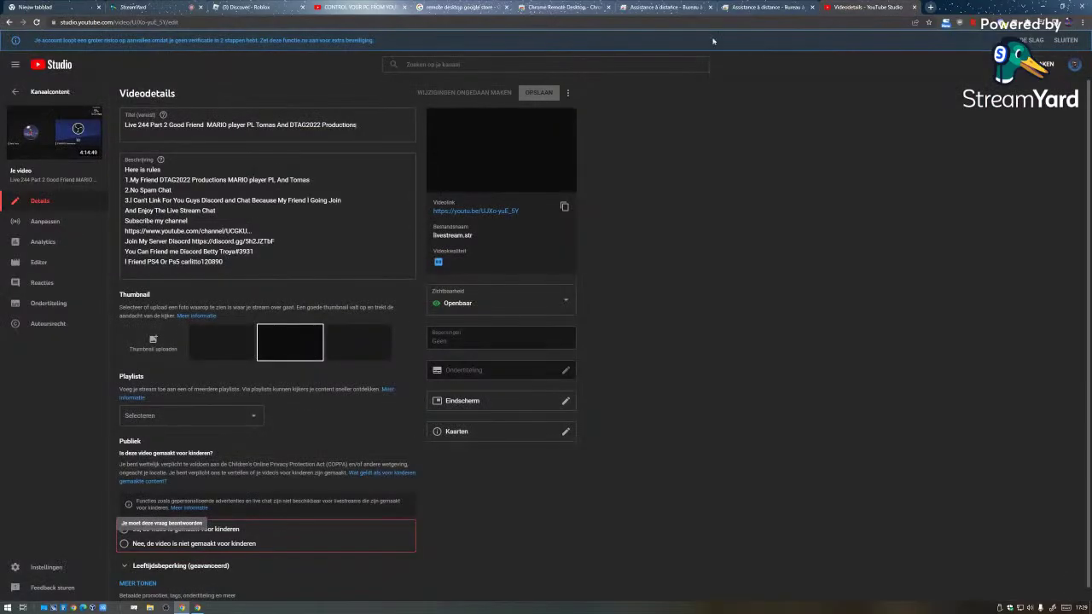
left_click(915, 7)
left_click(158, 7)
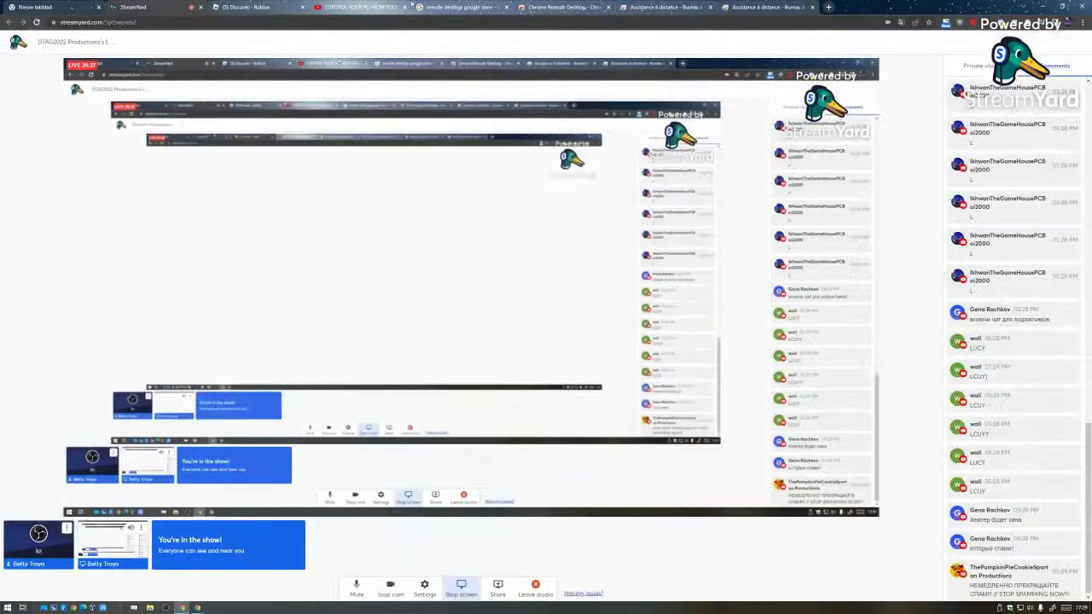
left_click(404, 7)
left_click(405, 7)
left_click(404, 7)
left_click(404, 6)
left_click(404, 7)
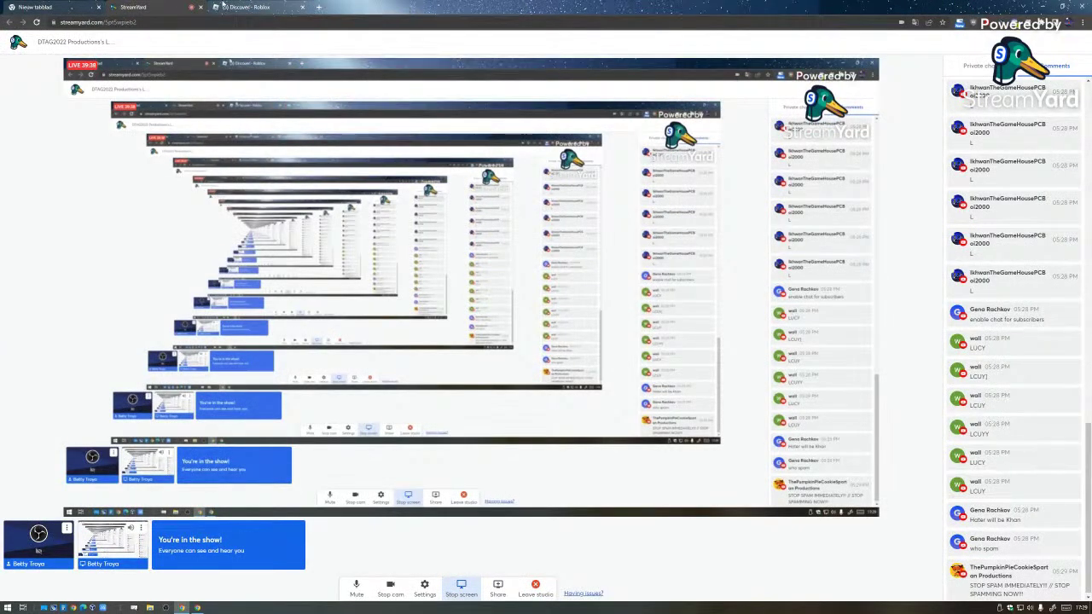
Step: Look through the game categories on the Roblox Discover page
left_click(256, 7)
scroll(429, 221, "down", 5)
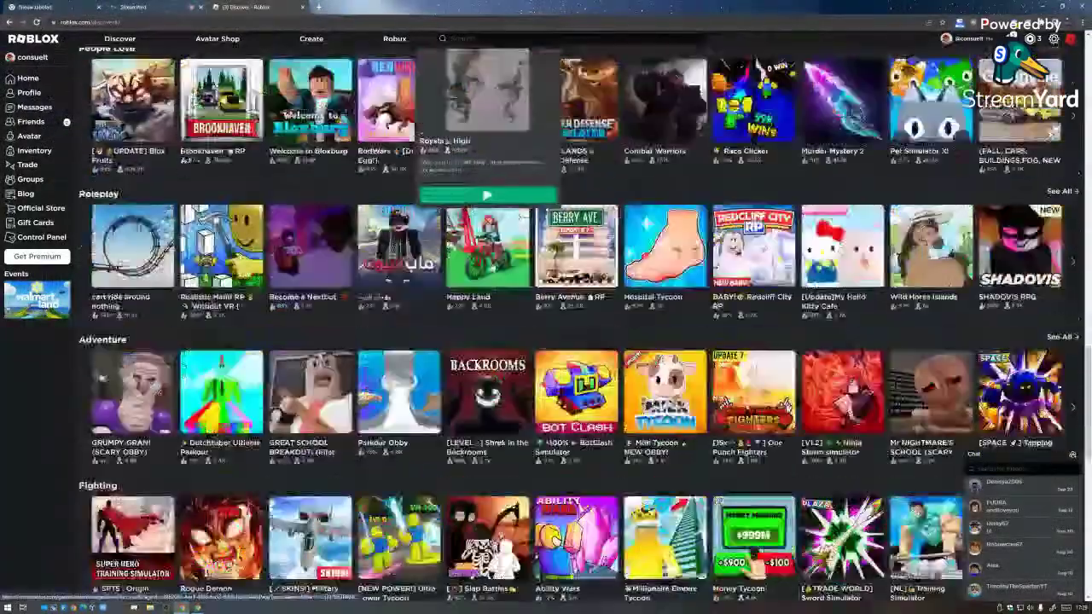
scroll(487, 213, "down", 7)
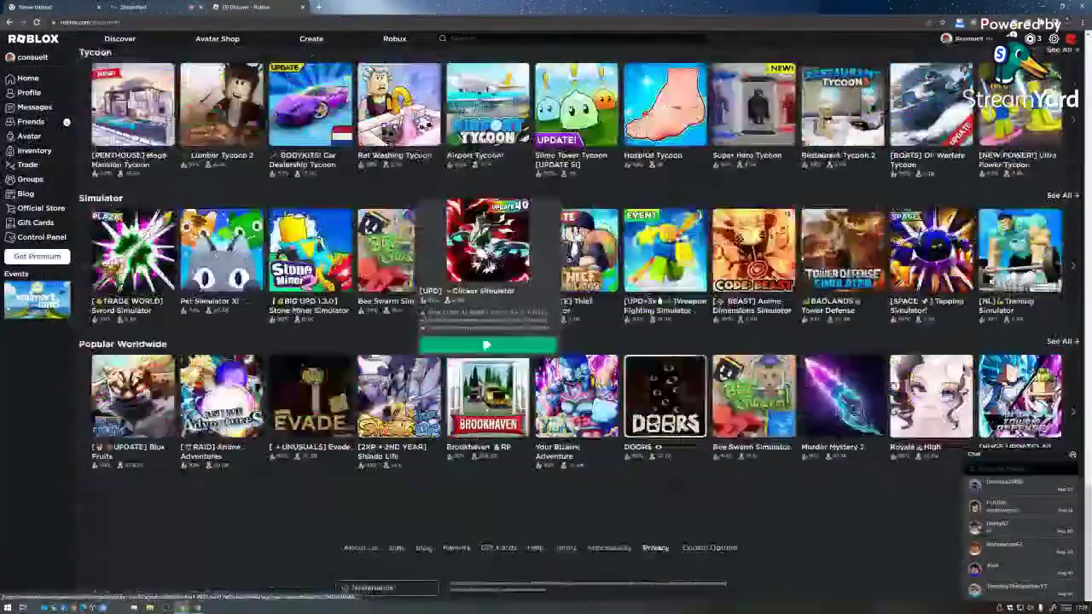
scroll(487, 213, "up", 5)
left_click_drag(1088, 458, 1088, 93)
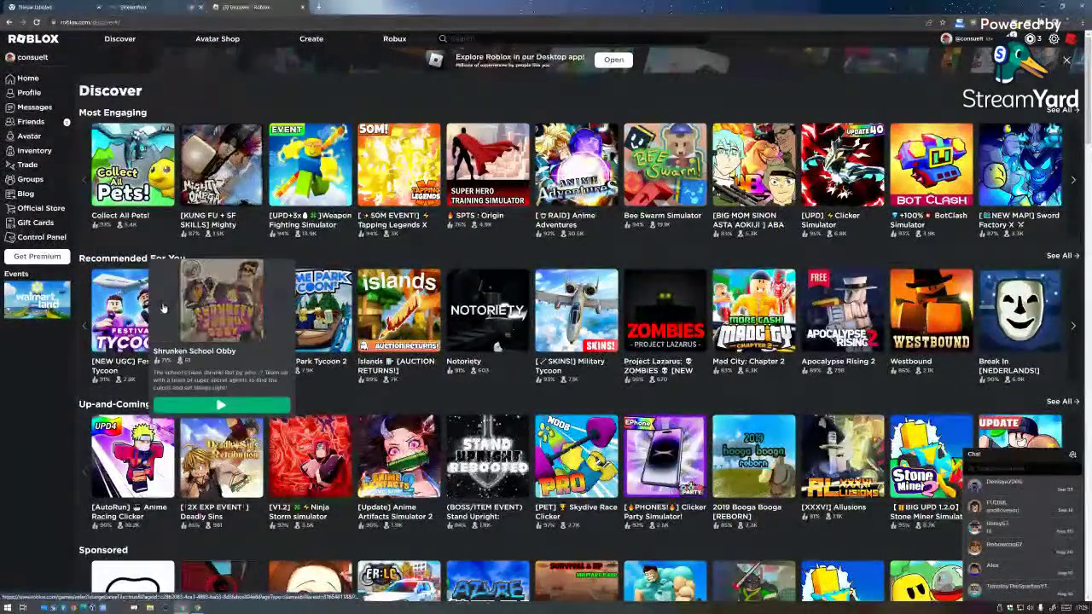
left_click(1042, 6)
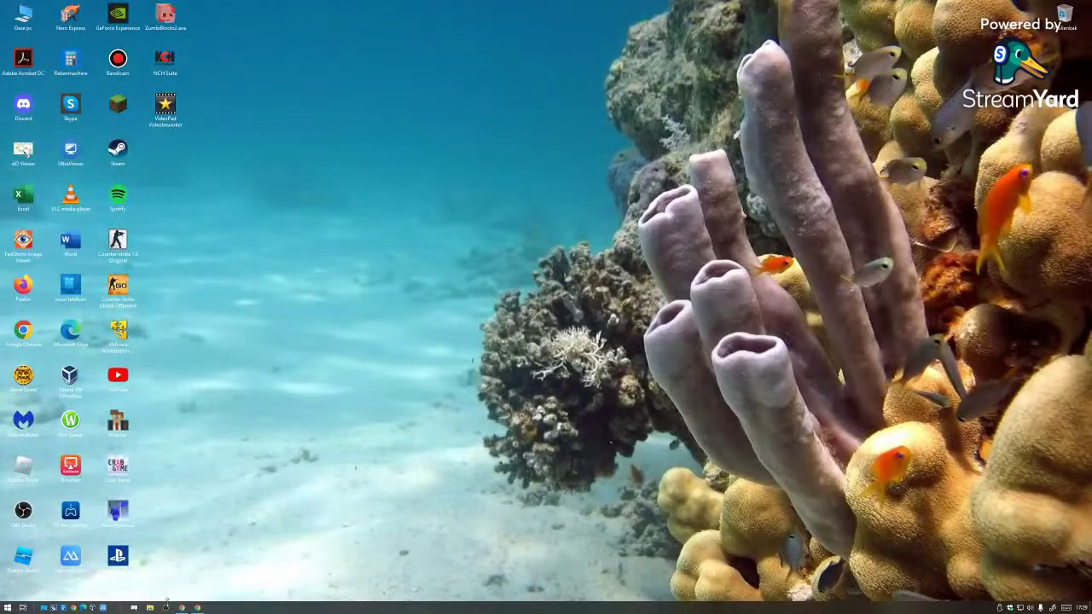
left_click(181, 607)
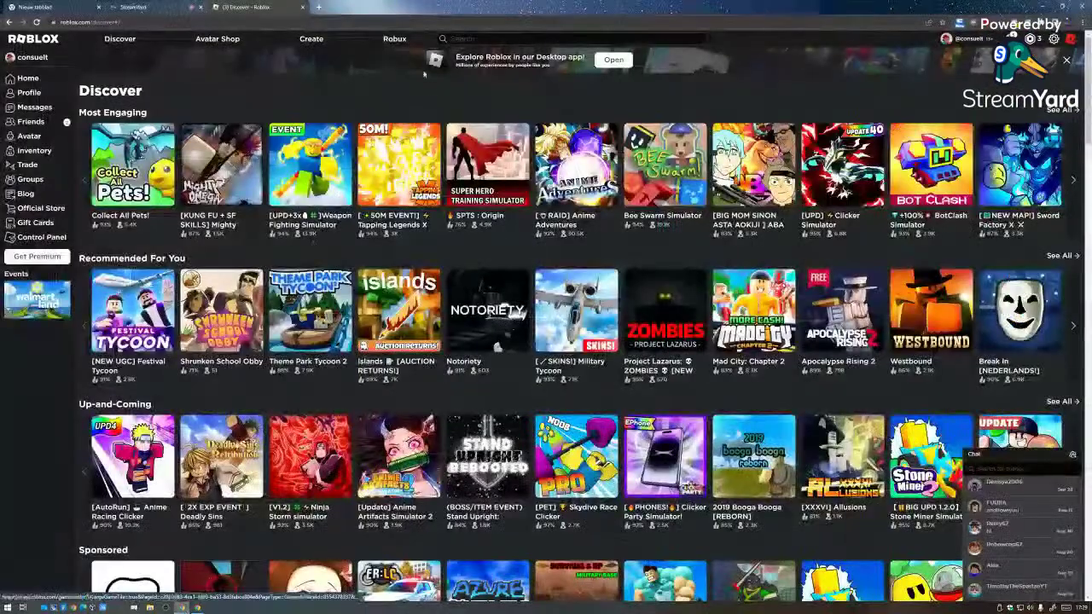
Step: Search Roblox experiences for counter strike and open the Counter Blox: Reimagined game page
left_click(458, 39)
type("count")
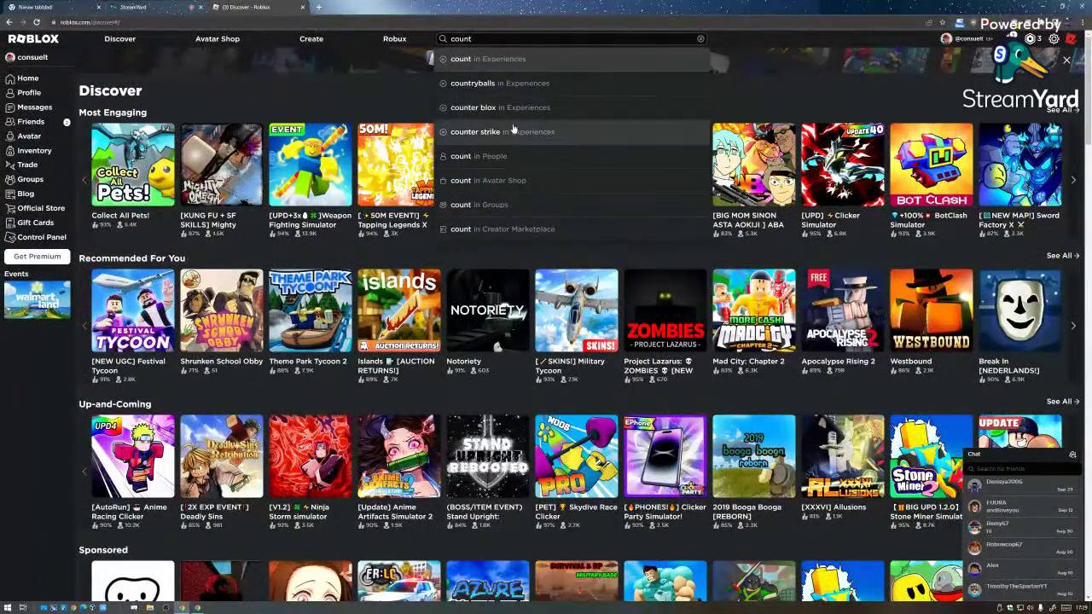
left_click(475, 132)
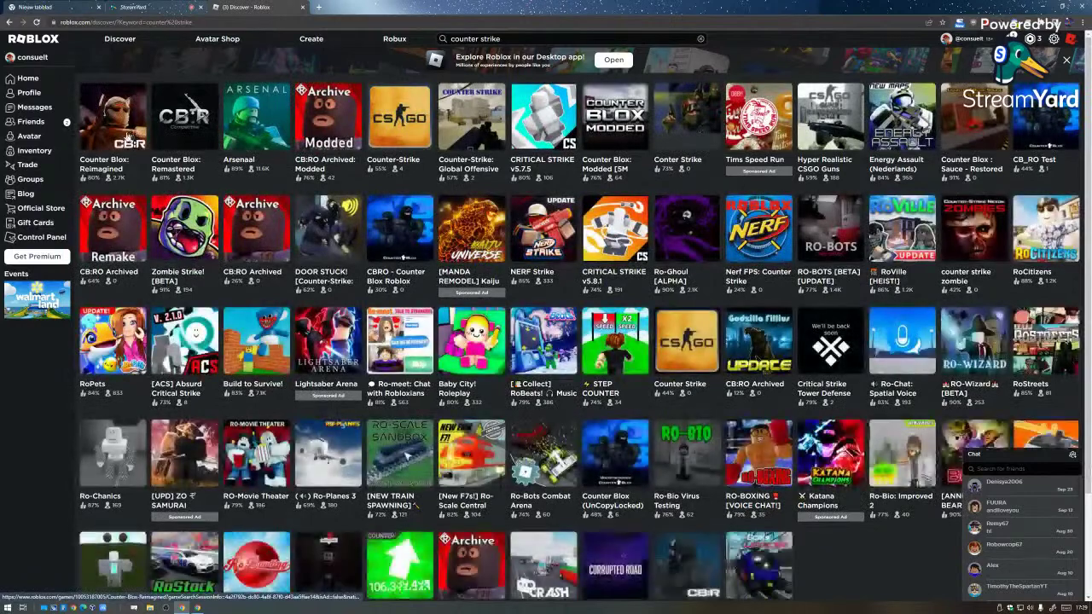
left_click(130, 136)
Step: Unmute the microphone in the StreamYard studio and stop sharing the screen
left_click(134, 7)
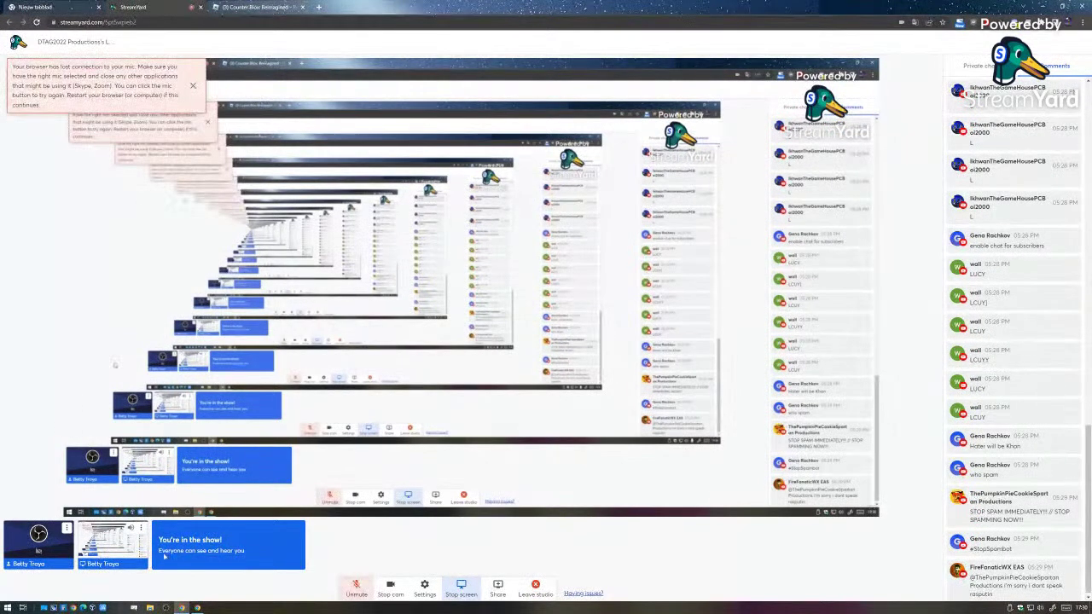
left_click(345, 592)
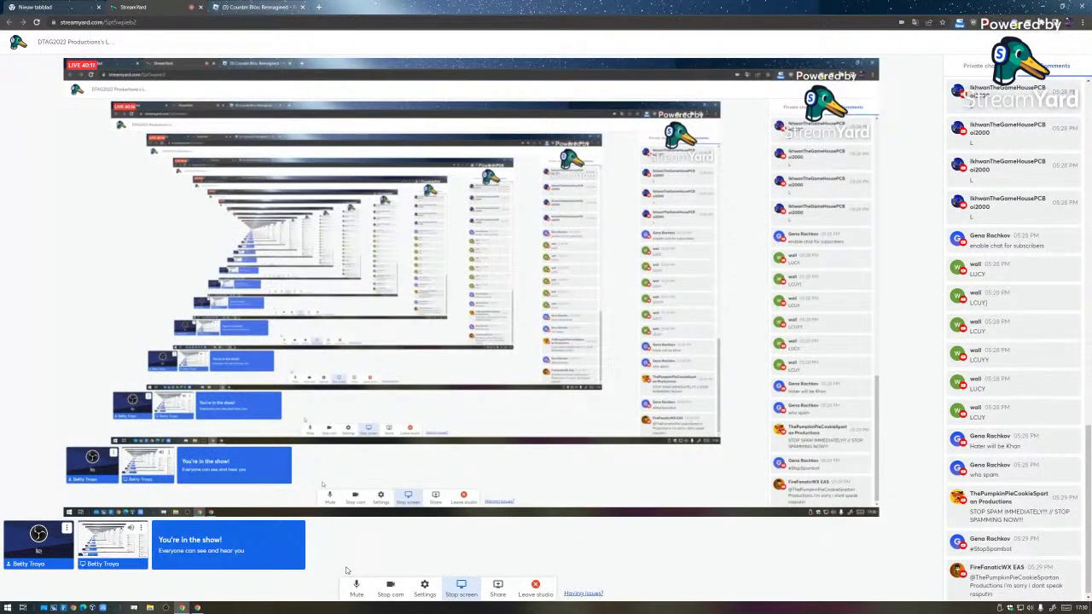
left_click(465, 584)
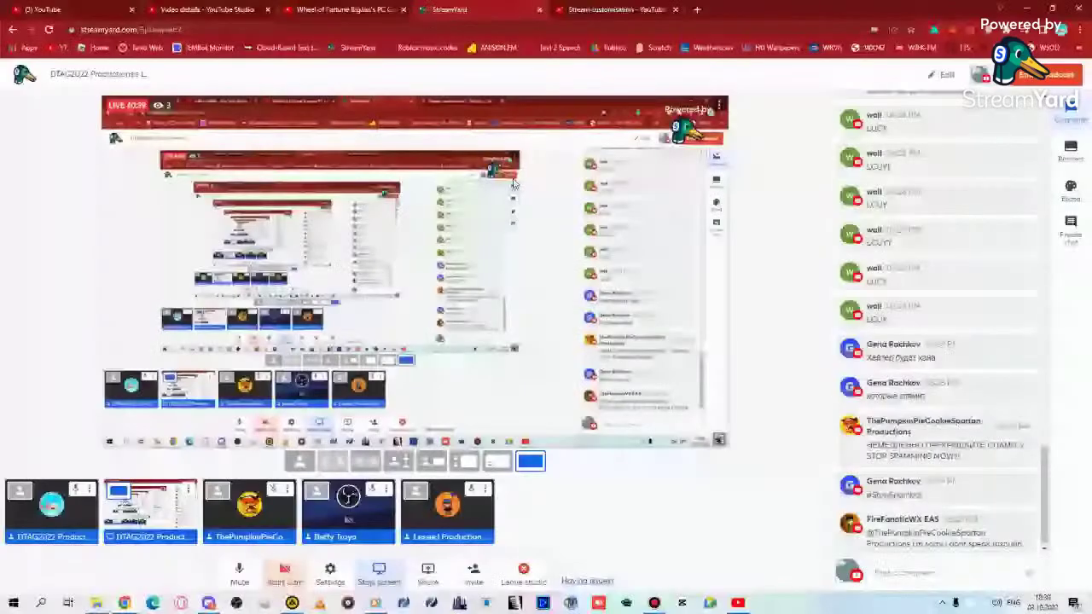
Step: Set the unit of the custom minimum subscribe time to hour(s) in YouTube Studio's stream customisation
left_click(591, 7)
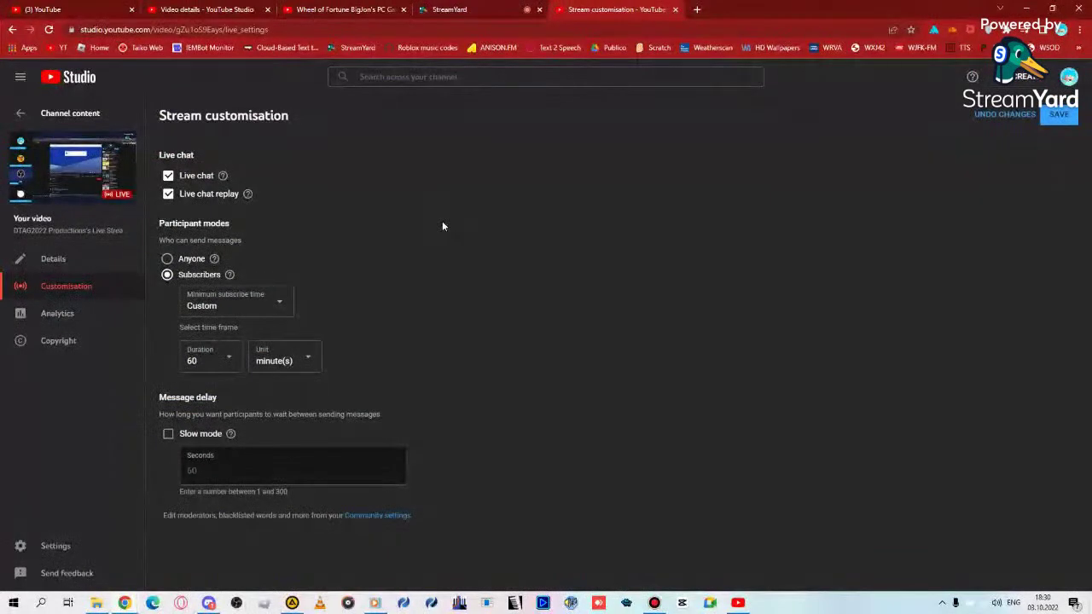
left_click(290, 369)
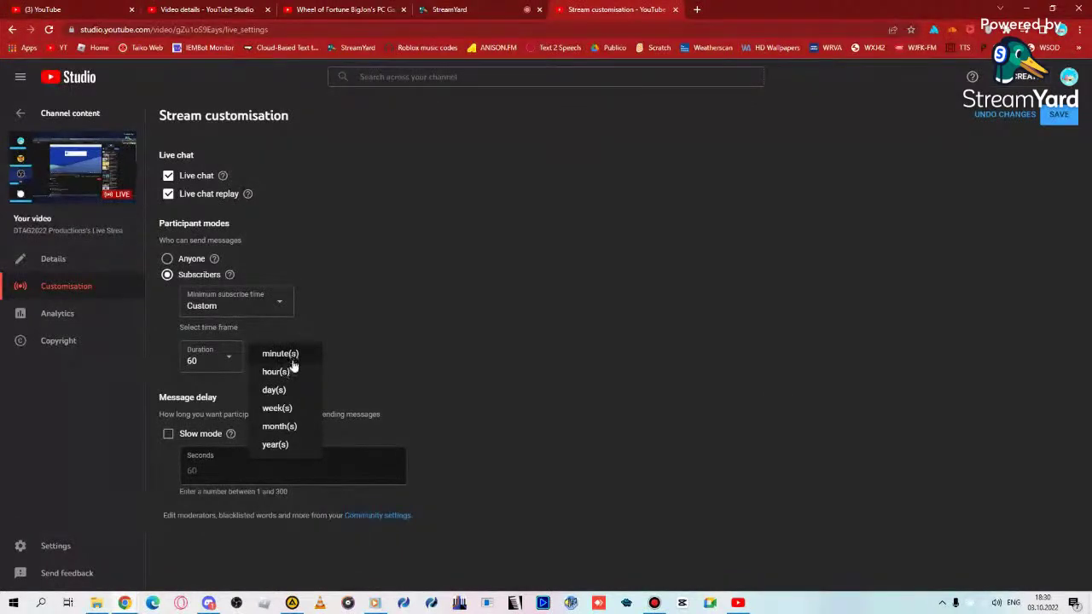
left_click(286, 373)
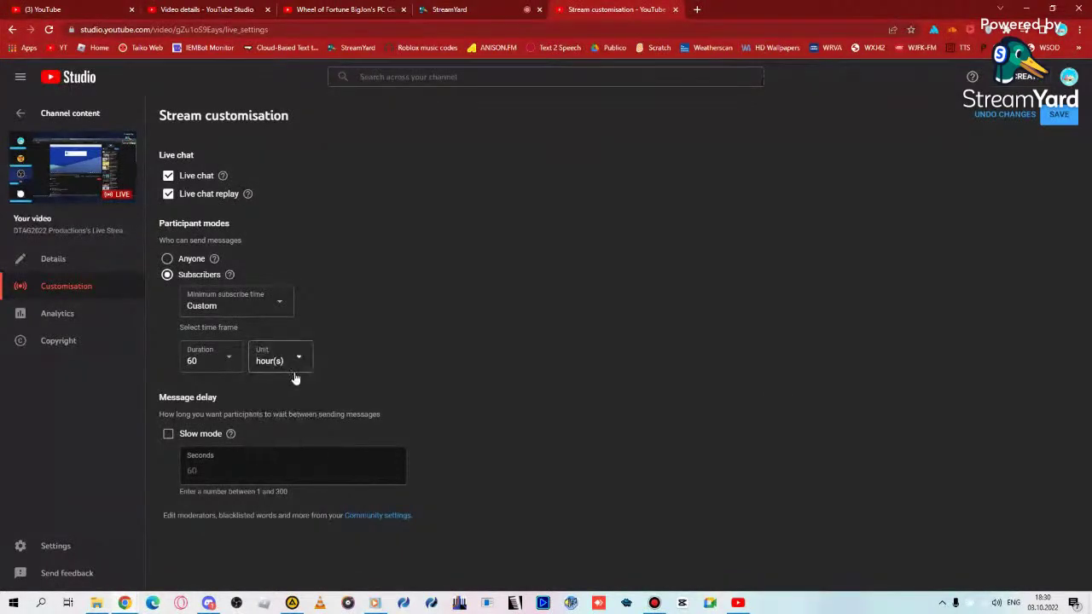
Step: Set the minimum subscribe duration for chat participants to 32 and save the stream customisation
left_click(230, 365)
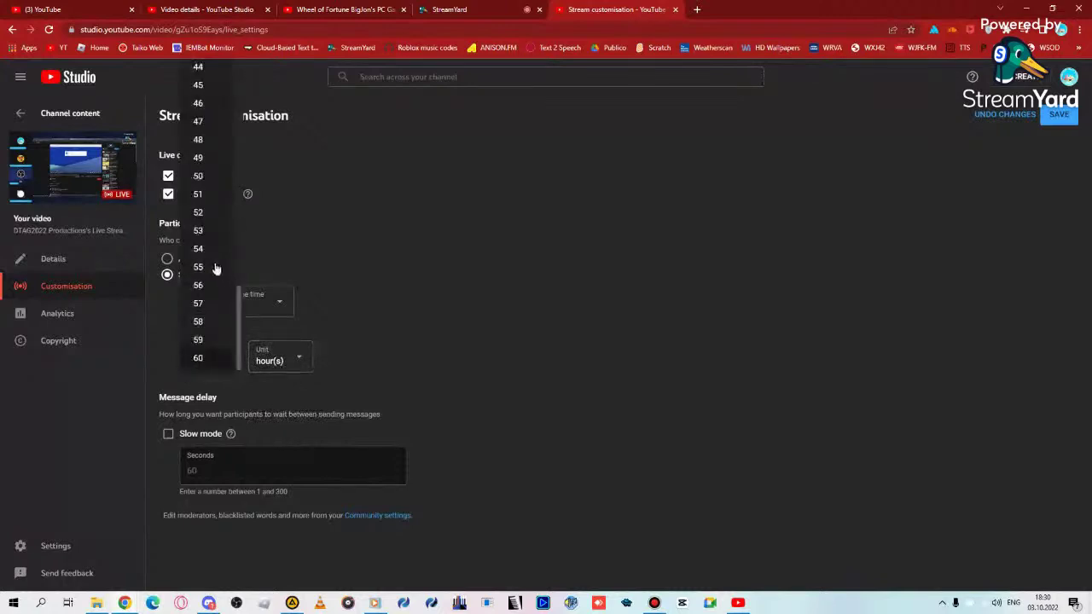
scroll(216, 269, "up", 10)
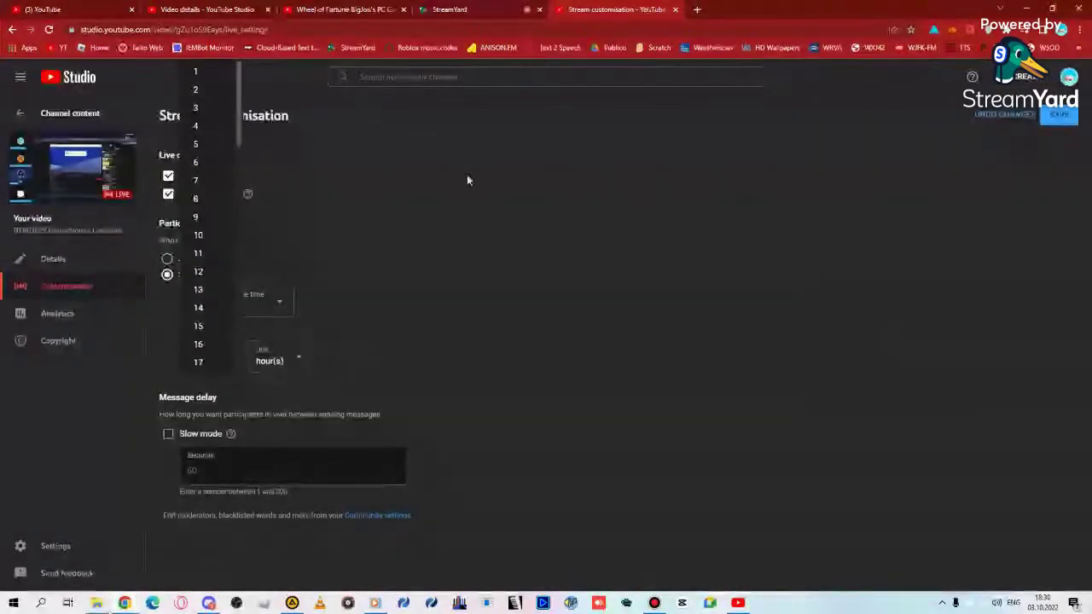
scroll(216, 208, "down", 1)
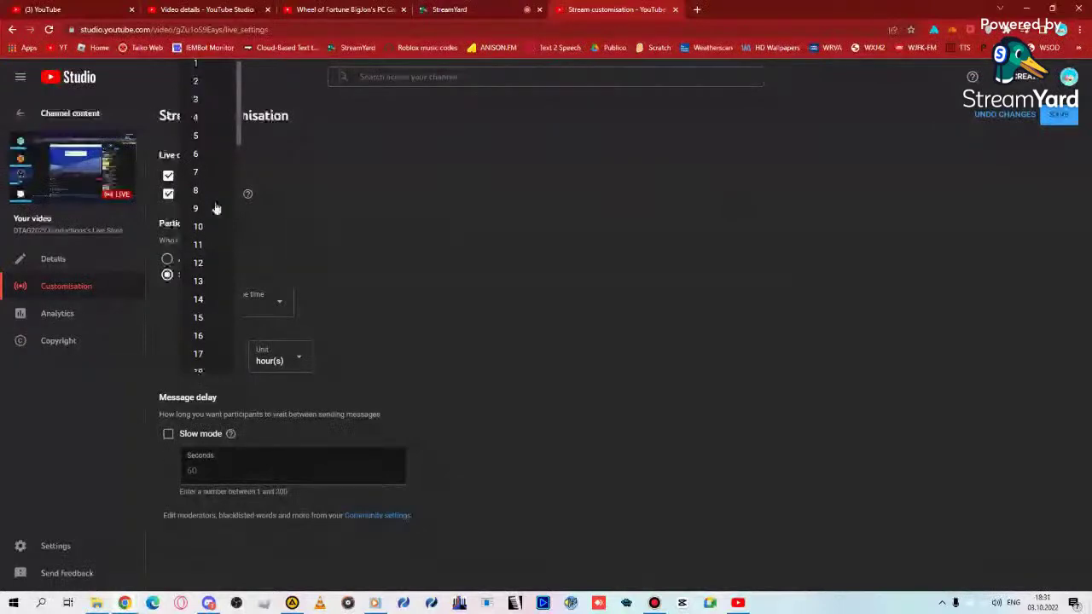
scroll(198, 346, "down", 2)
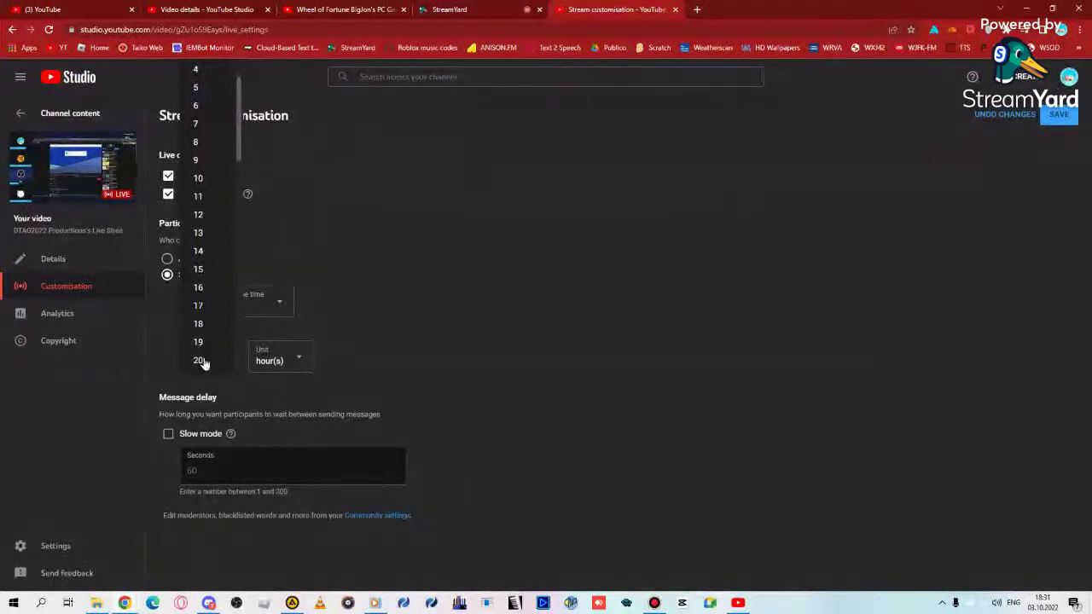
scroll(202, 363, "down", 3)
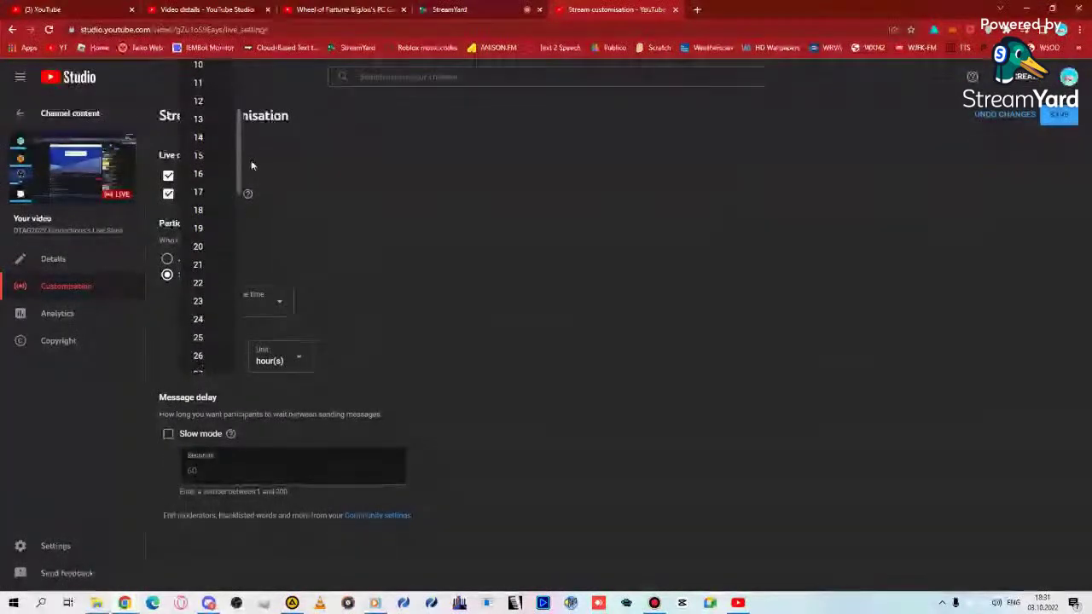
left_click_drag(242, 157, 242, 193)
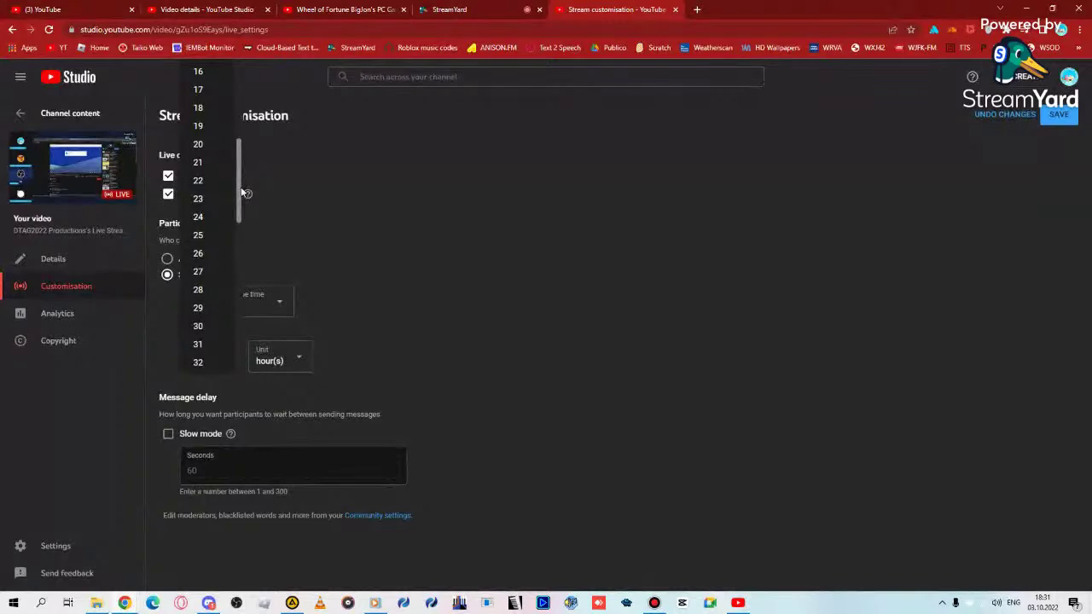
left_click(473, 9)
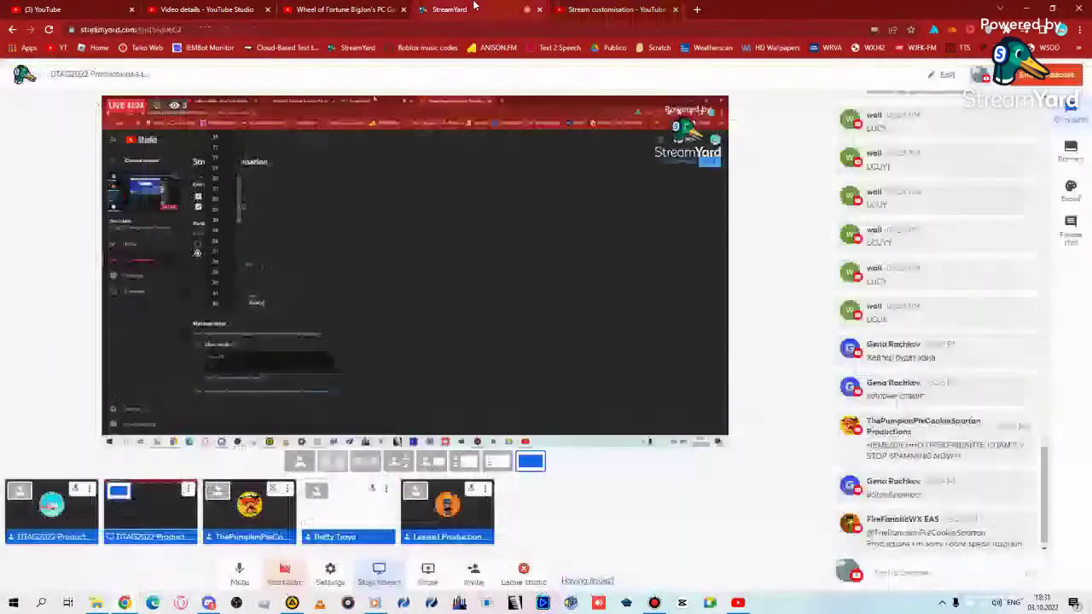
left_click(587, 8)
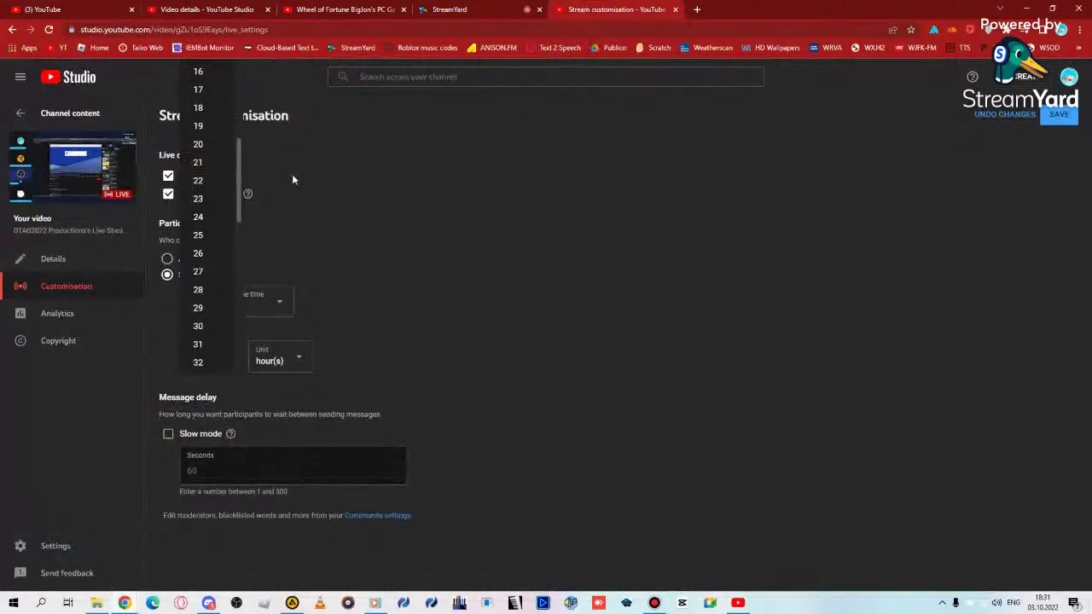
left_click(202, 363)
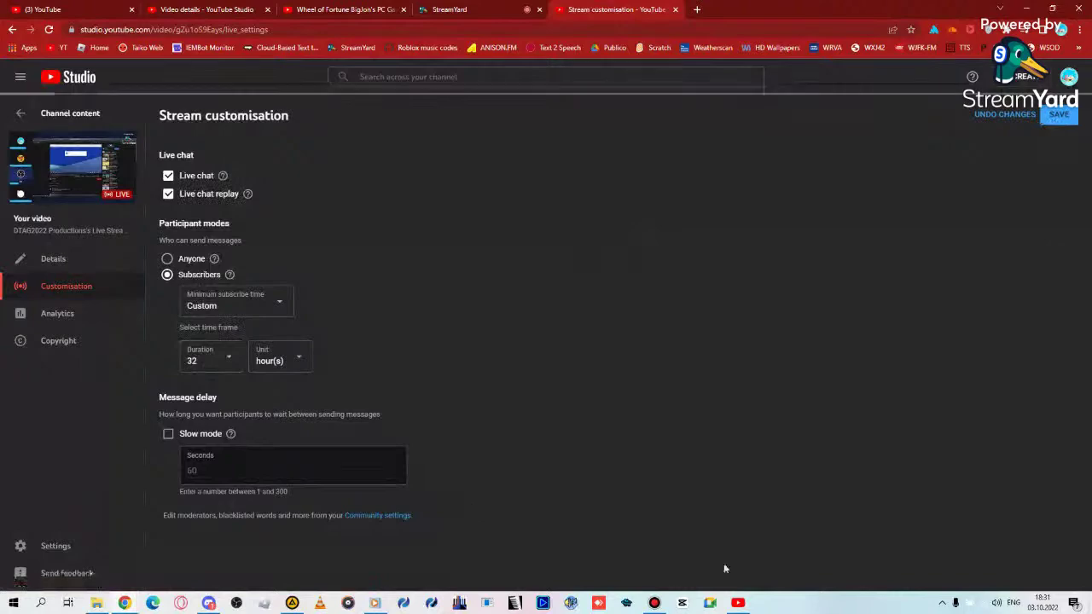
Step: Check the stream's live chat in its separate window and return to the StreamYard studio
left_click(738, 603)
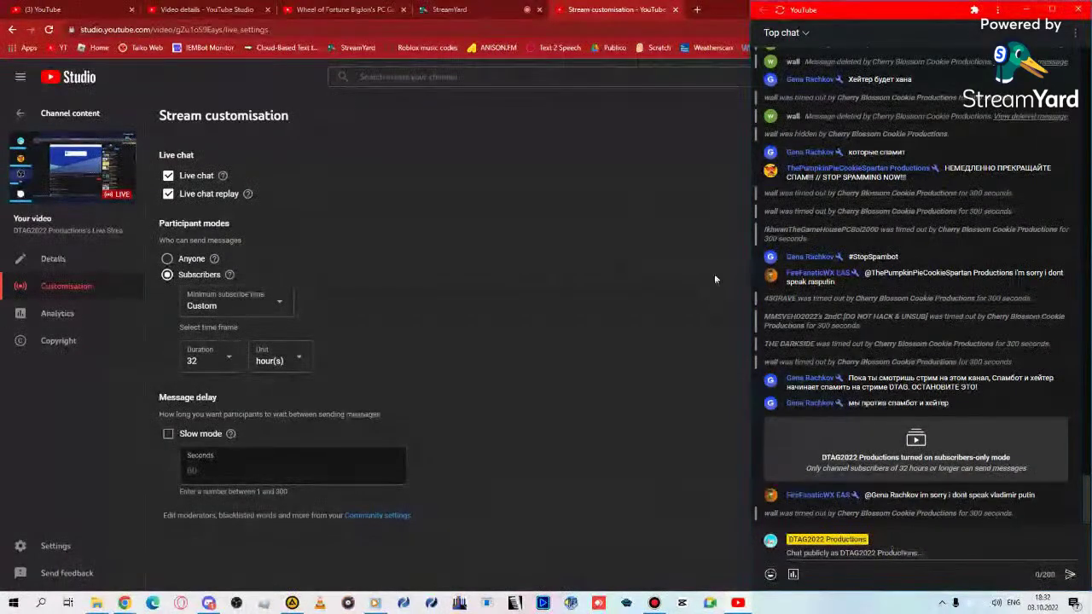
left_click(449, 9)
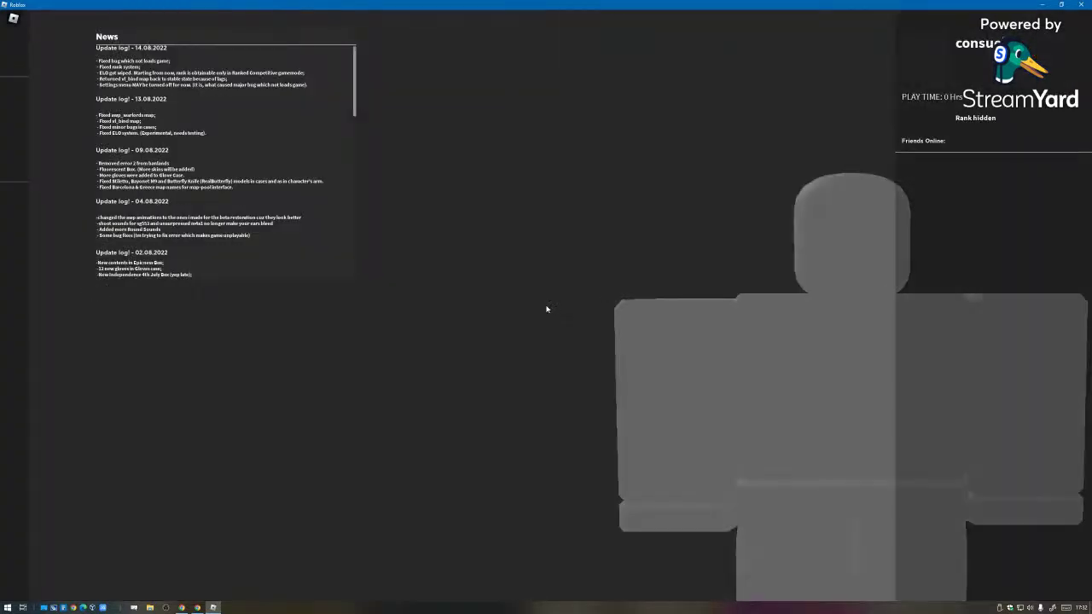
Step: Open the Windows volume mixer with Roblox's sound controls and return to the Roblox game
key("Escape")
left_click(185, 608)
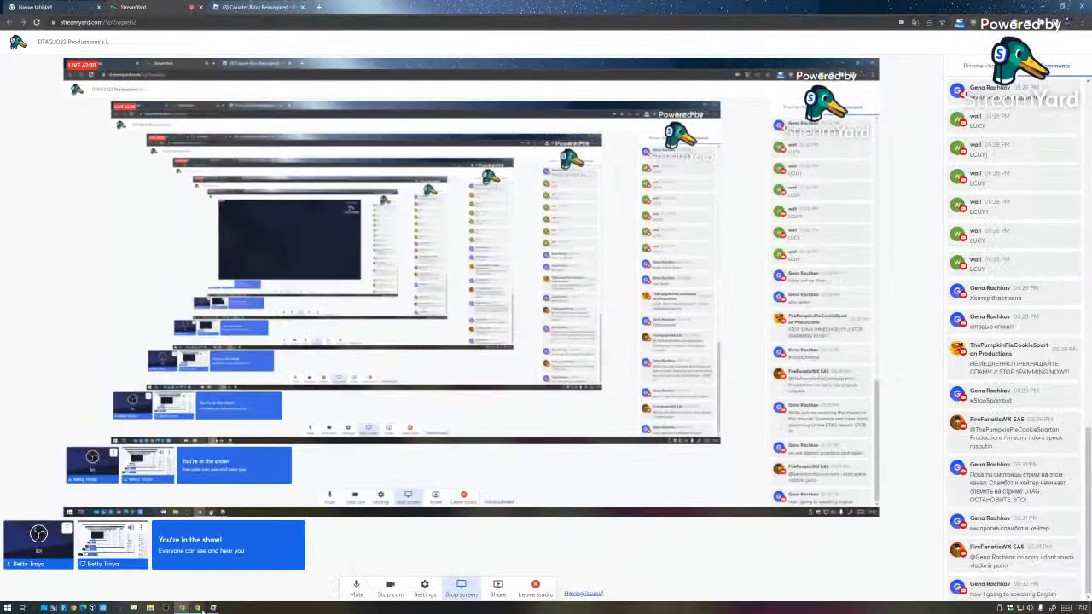
right_click(1030, 608)
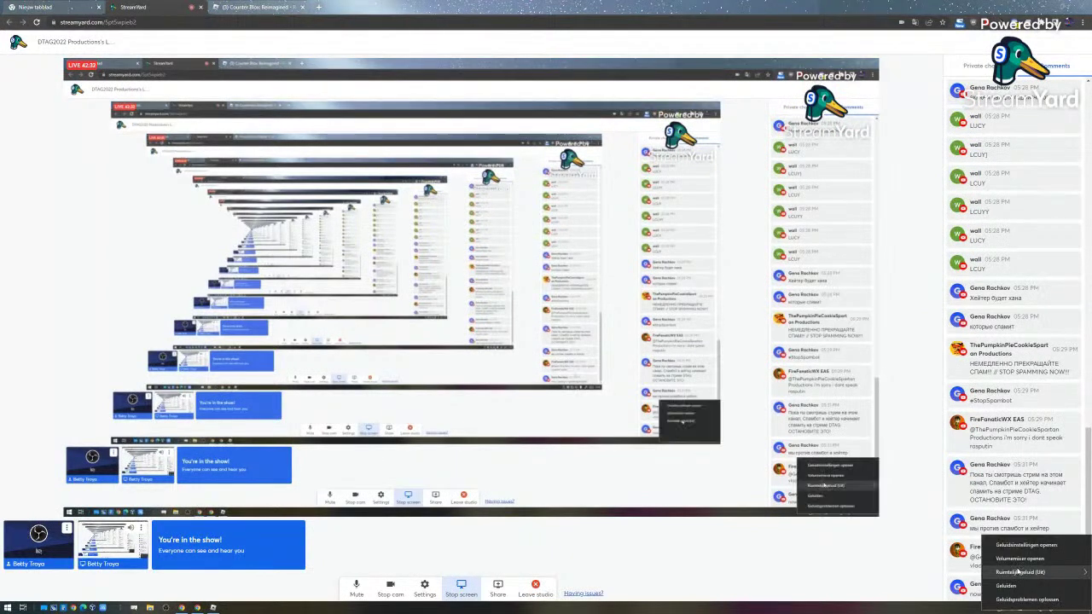
left_click(1026, 561)
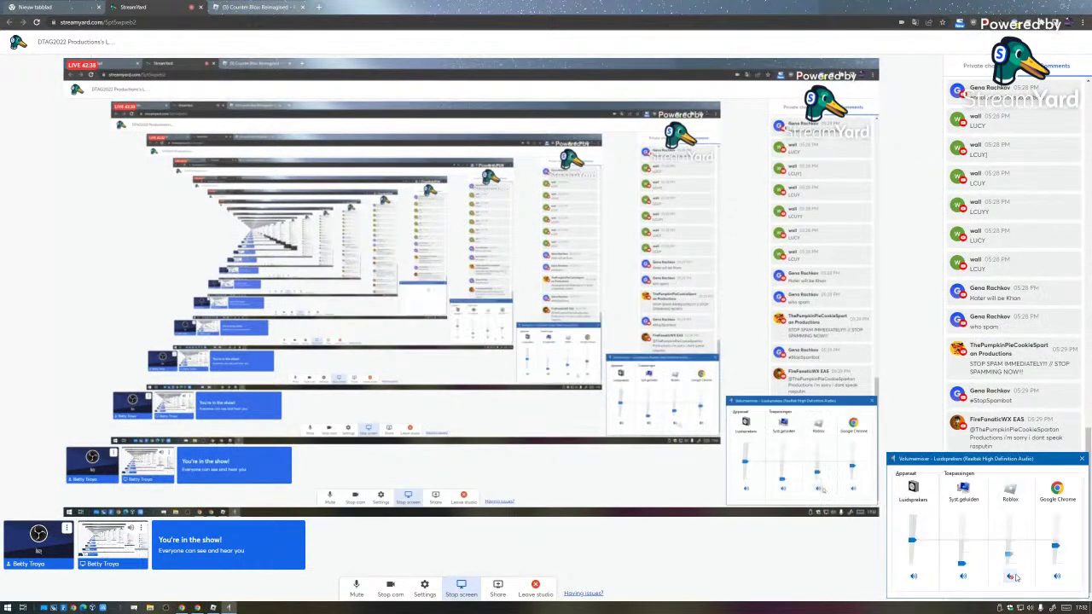
left_click(211, 609)
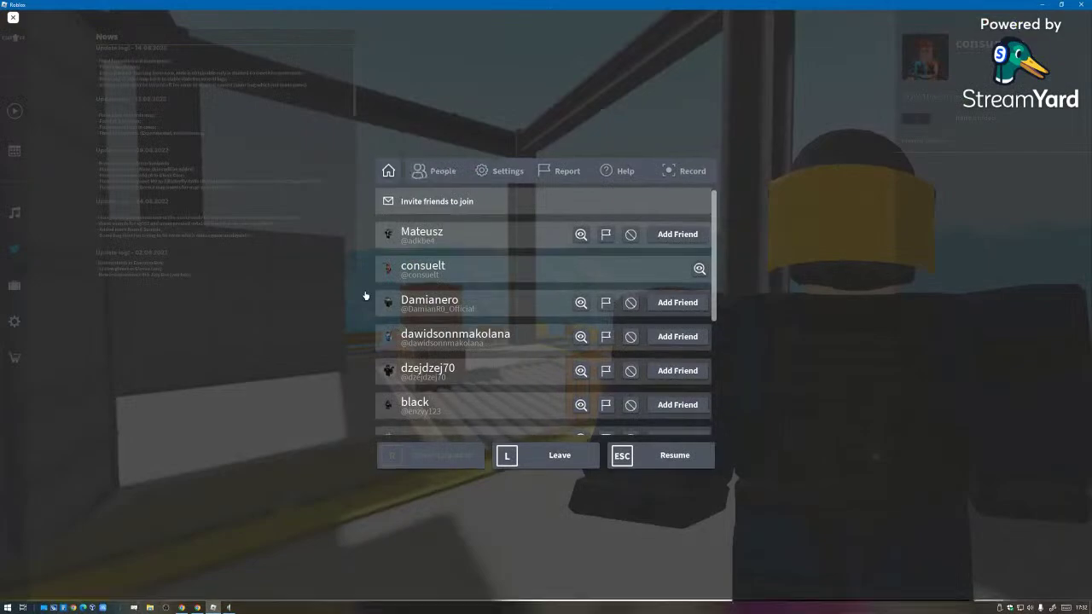
Step: Resume the game, start playing and join the Counter-Terrorists team
key("Escape")
left_click(21, 112)
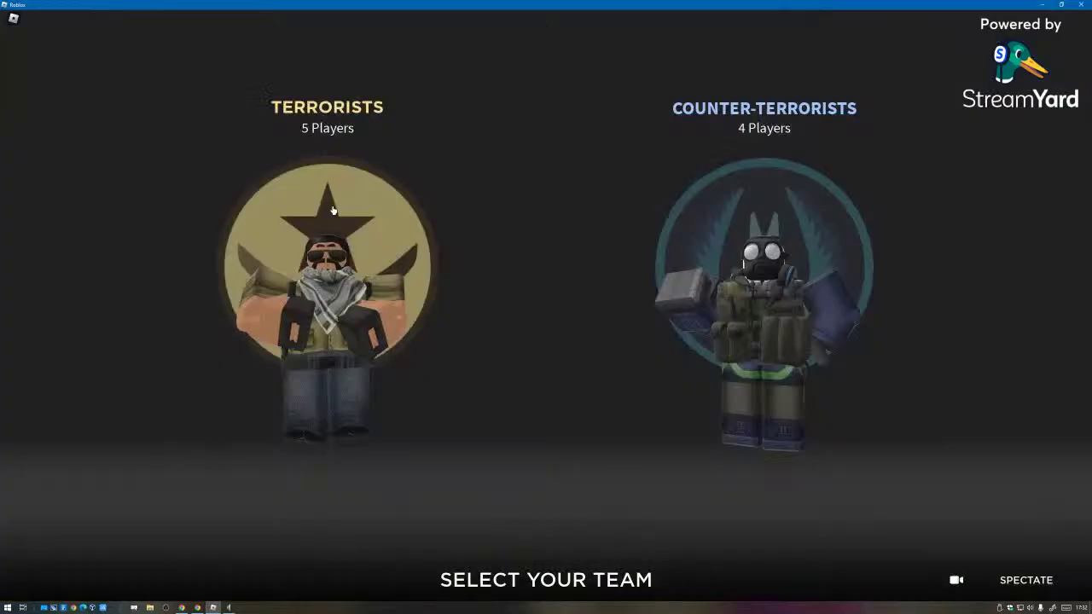
left_click(771, 238)
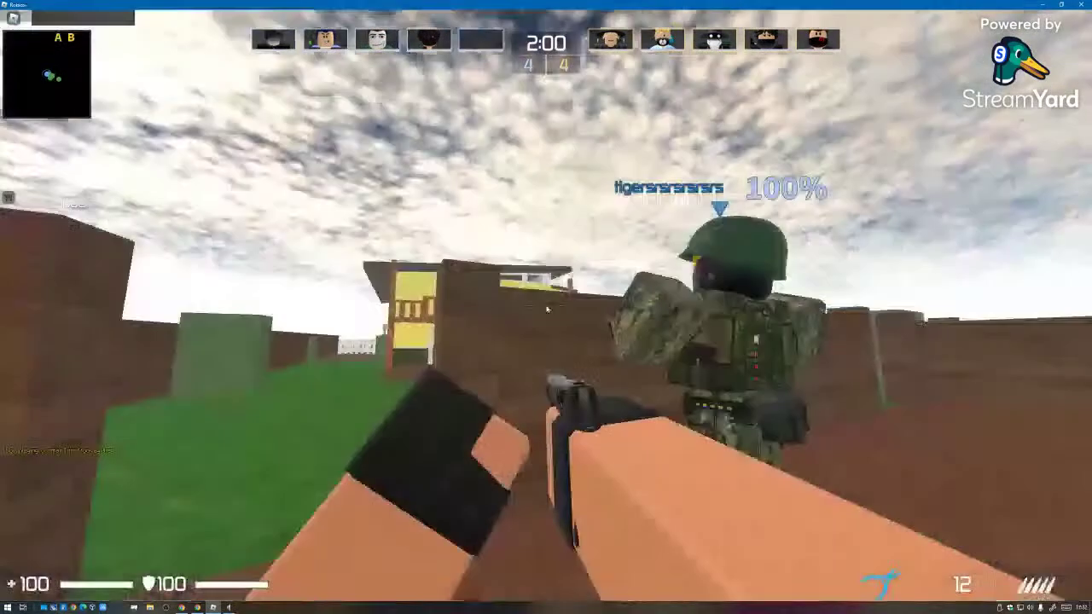
key("b")
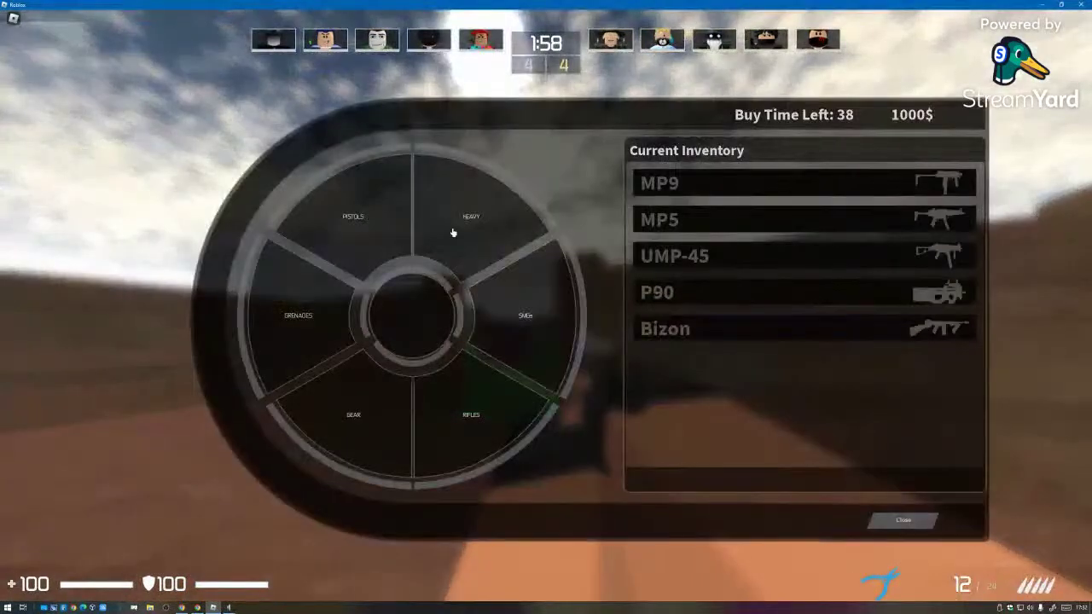
left_click(441, 232)
left_click(926, 521)
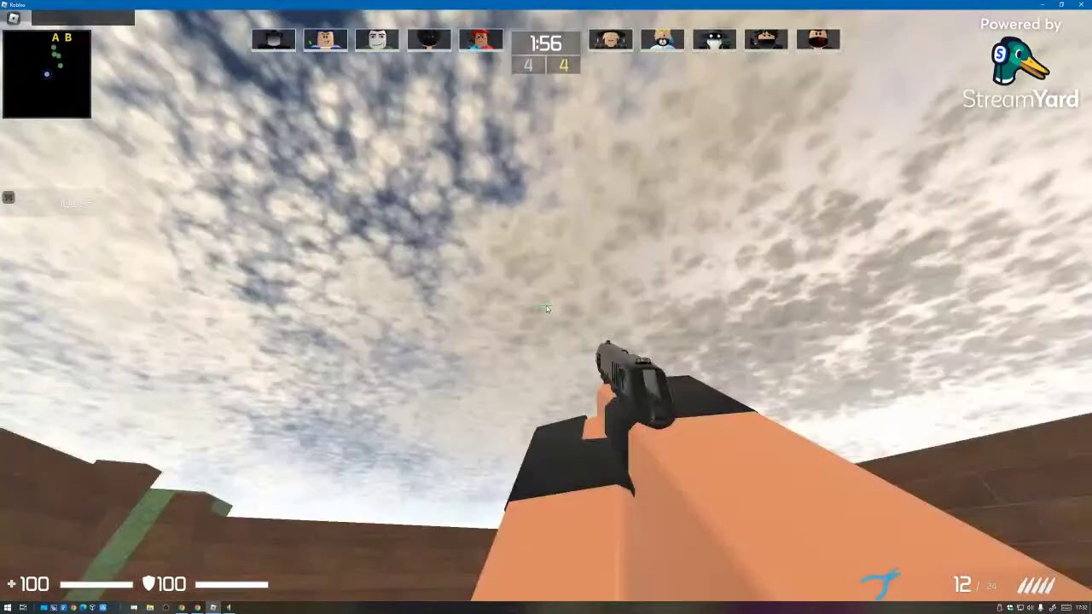
Step: Buy the $700 Deagle from the pistols category and close the buy menu
key("b")
left_click(379, 220)
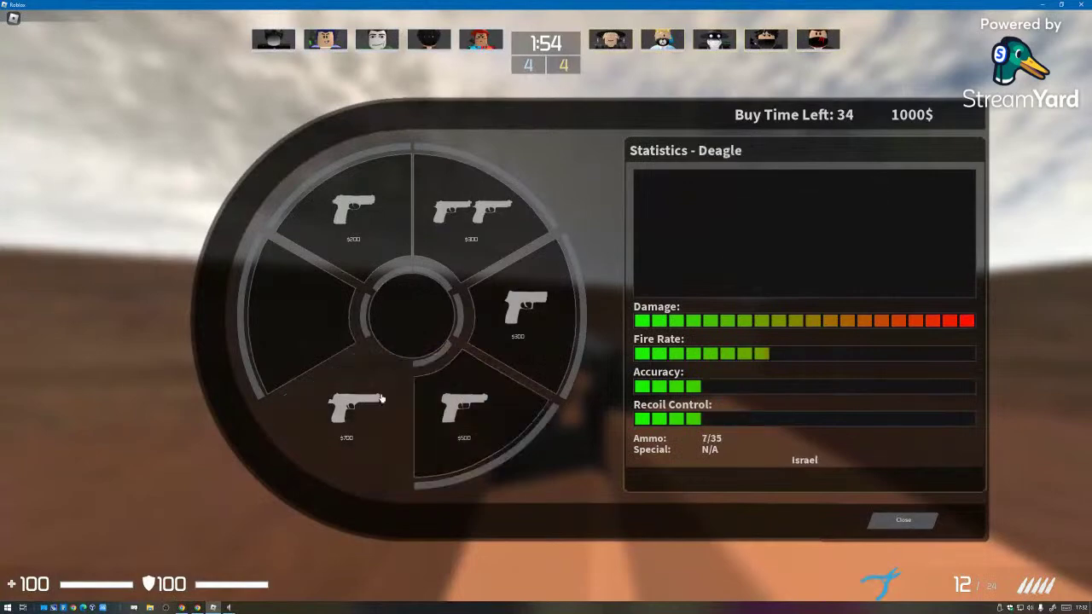
left_click(350, 408)
left_click(904, 521)
left_click(905, 521)
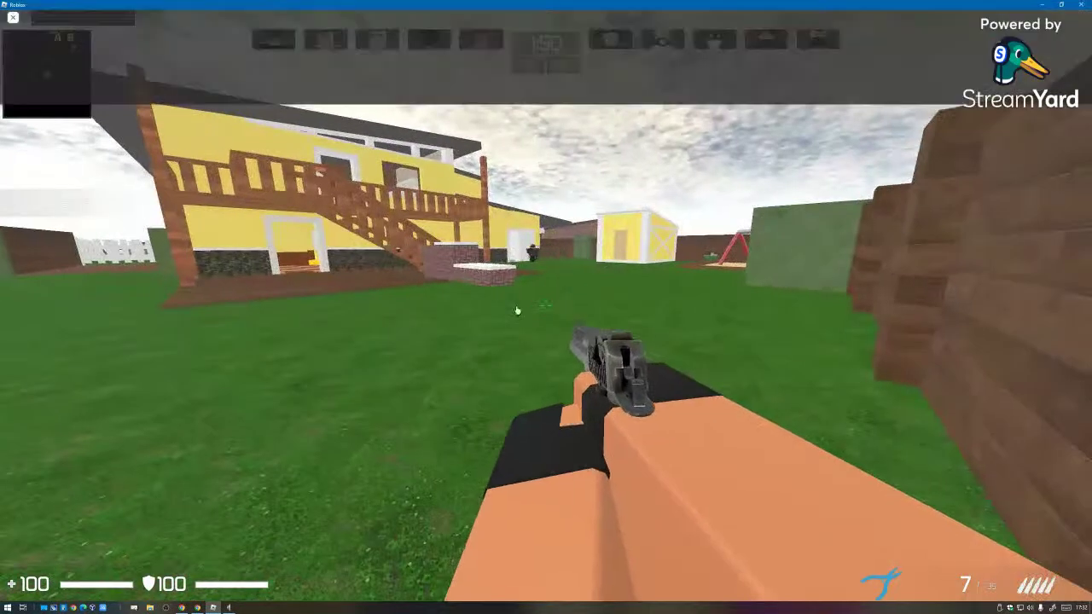
Step: Check the game's volume setting, then resume play and head across the lawn towards the yellow house
key("Escape")
left_click(502, 173)
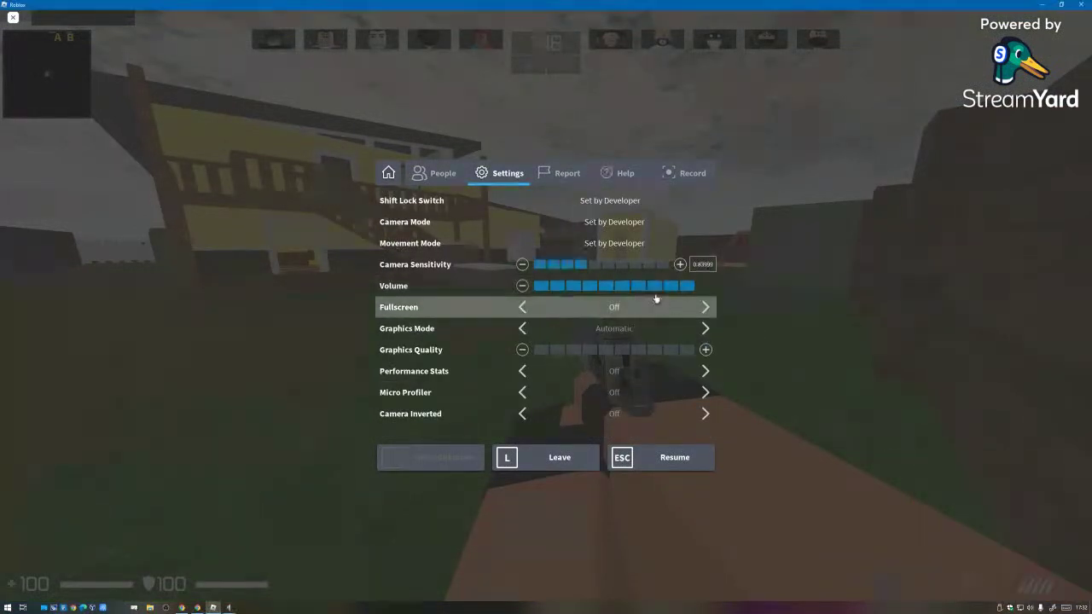
key("w")
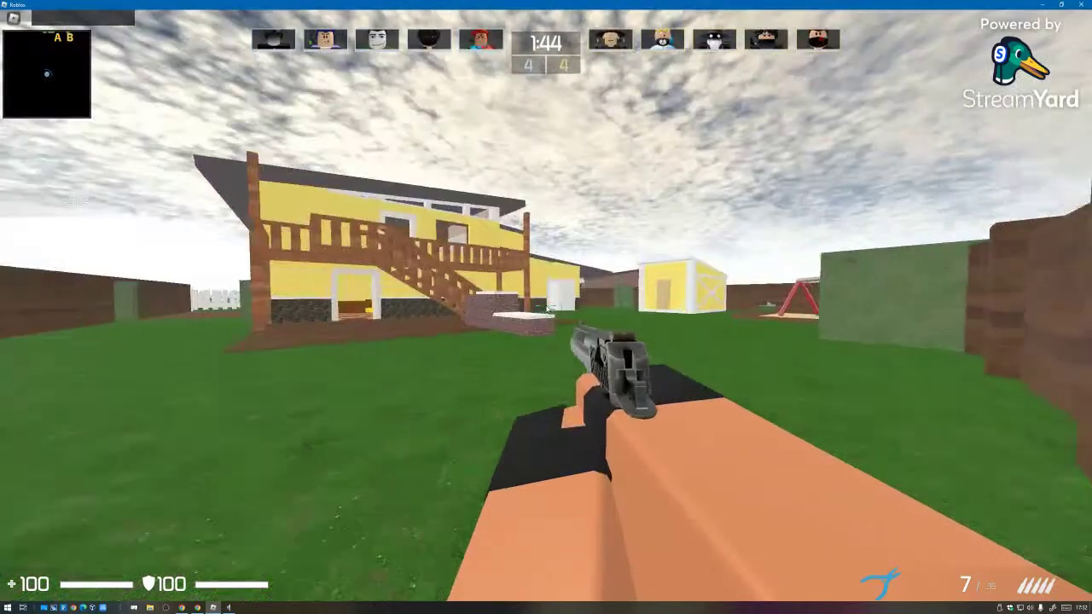
Step: Fire three Deagle shots while advancing on the yellow house, reload and continue past the brick wall
left_click(546, 307)
left_click(546, 308)
left_click(546, 309)
key("r")
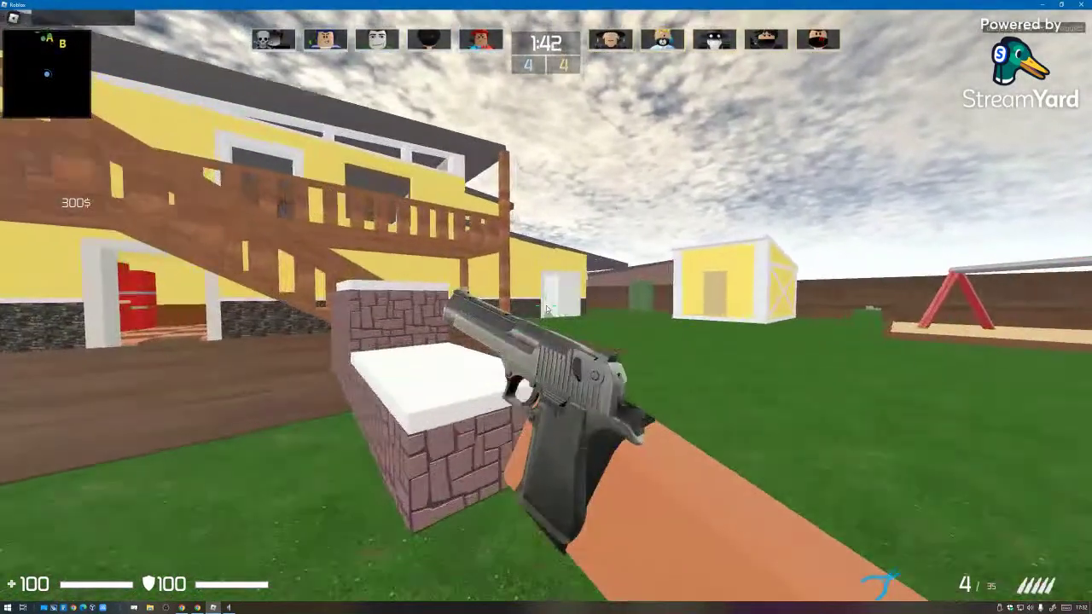
key("w")
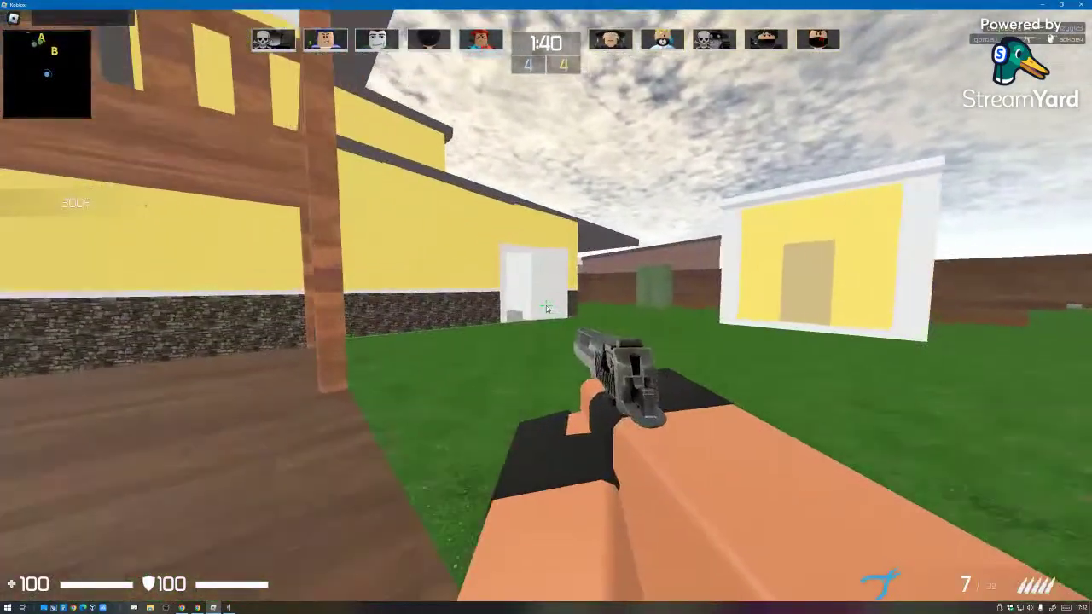
Step: Run along the house with the CT Knife, switch back to the Deagle and fire two shots past the corner
key("3")
key("3")
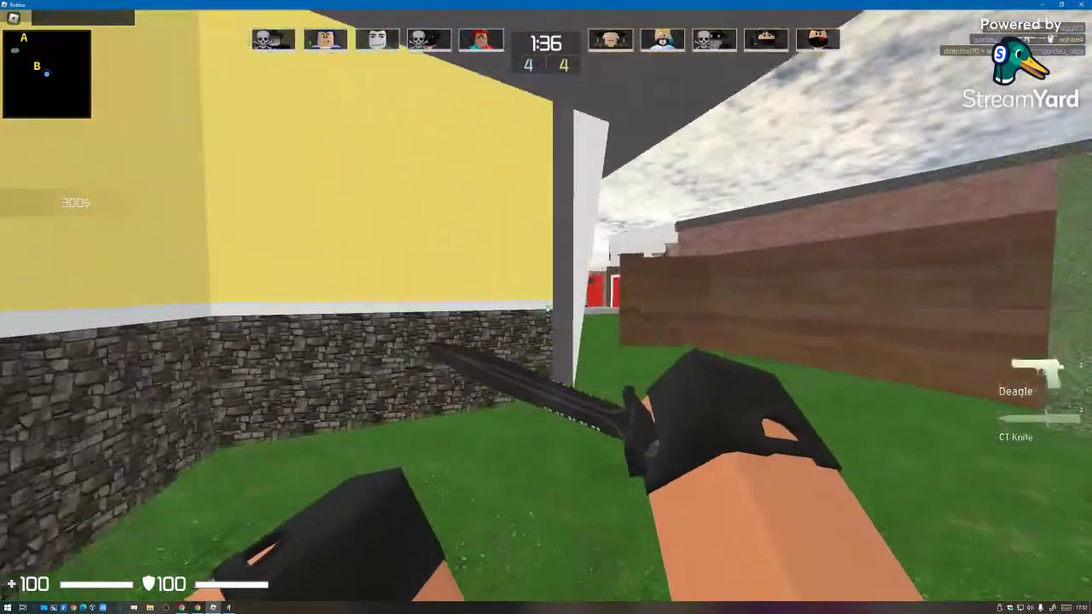
key("2")
left_click(548, 308)
left_click(547, 309)
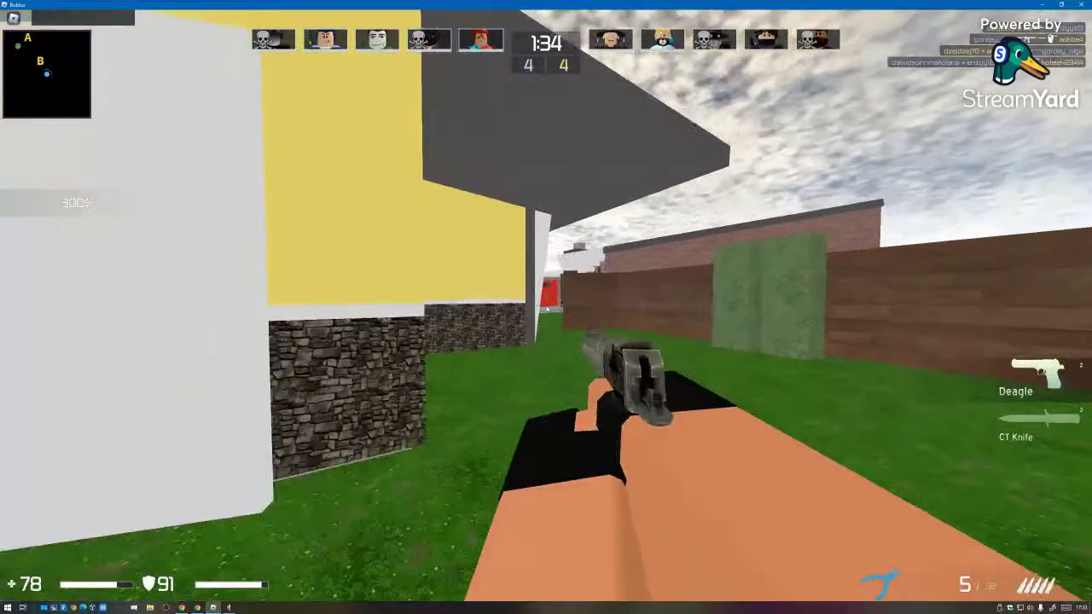
Step: Empty the Deagle's magazine at the far corner of the house, fall back to reload and advance again
left_click(548, 309)
left_click(547, 309)
left_click(548, 309)
left_click(548, 308)
left_click(548, 308)
key("s")
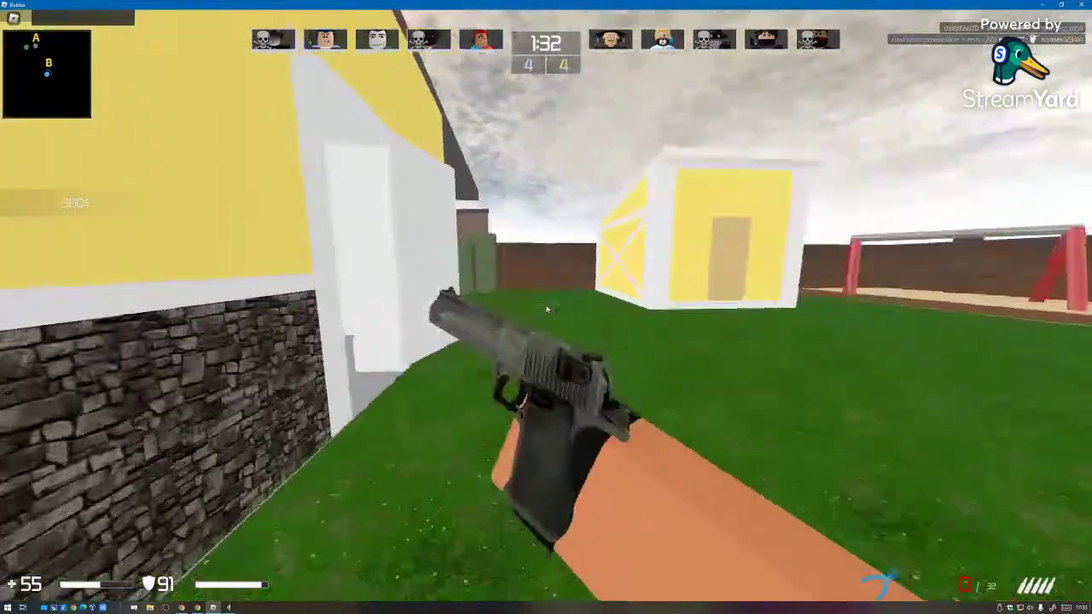
key("w")
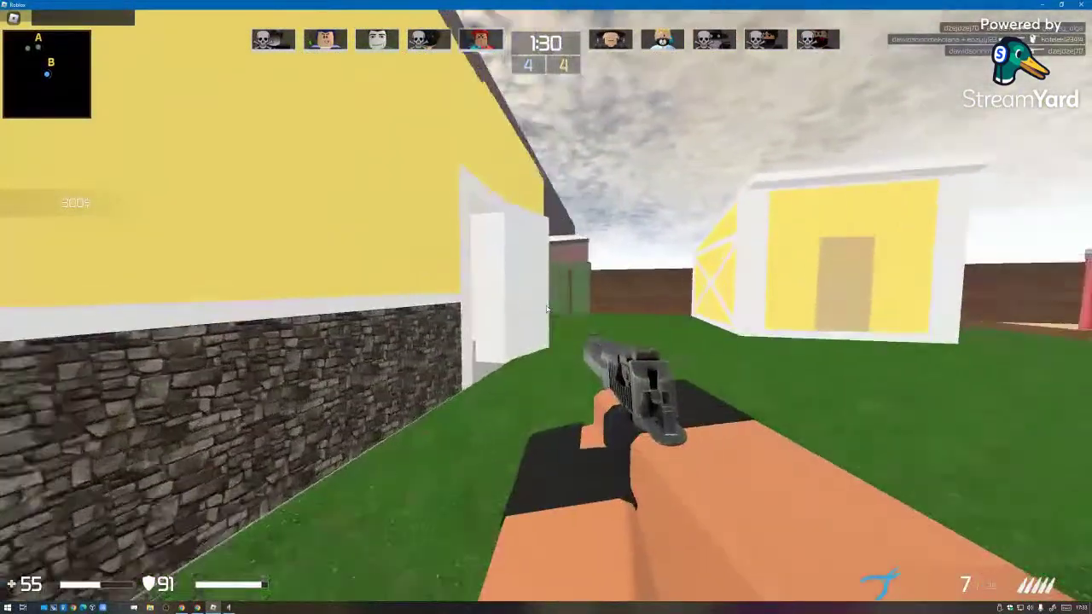
Step: Push around the corner of the house along the fence while firing the reloaded Deagle
left_click(548, 309)
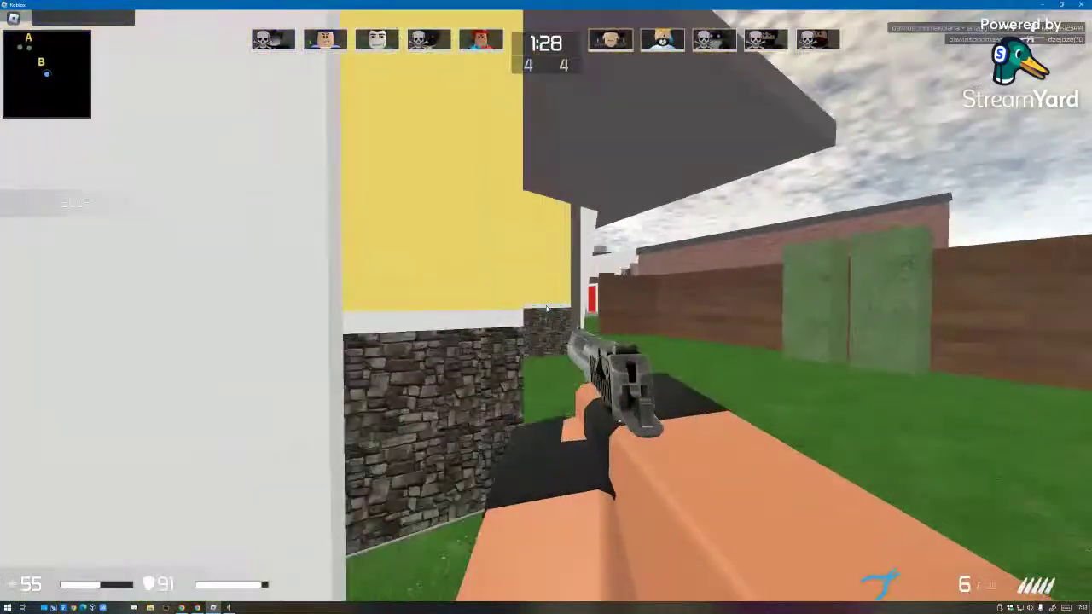
left_click(548, 308)
left_click(547, 309)
key("w")
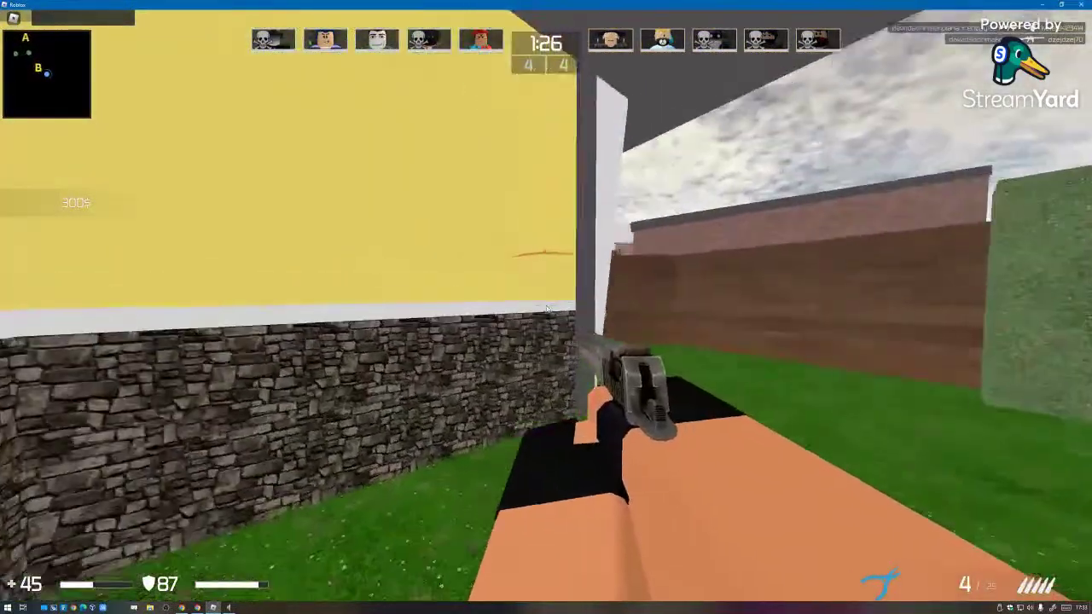
left_click(547, 309)
left_click(548, 309)
left_click(548, 309)
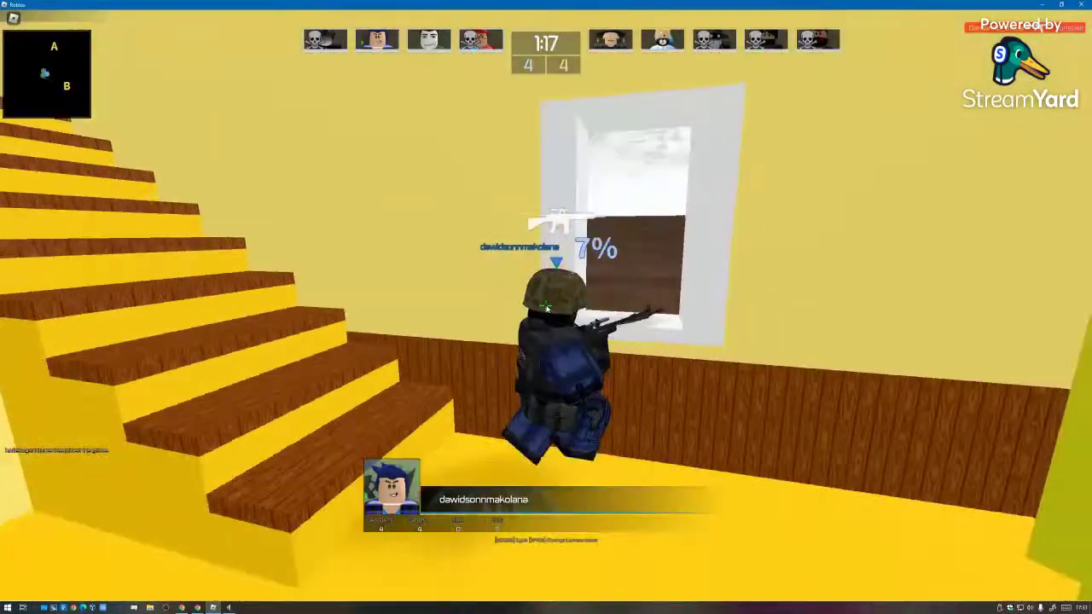
Step: Check the live comments in the StreamYard studio and return to the Roblox match
key("Escape")
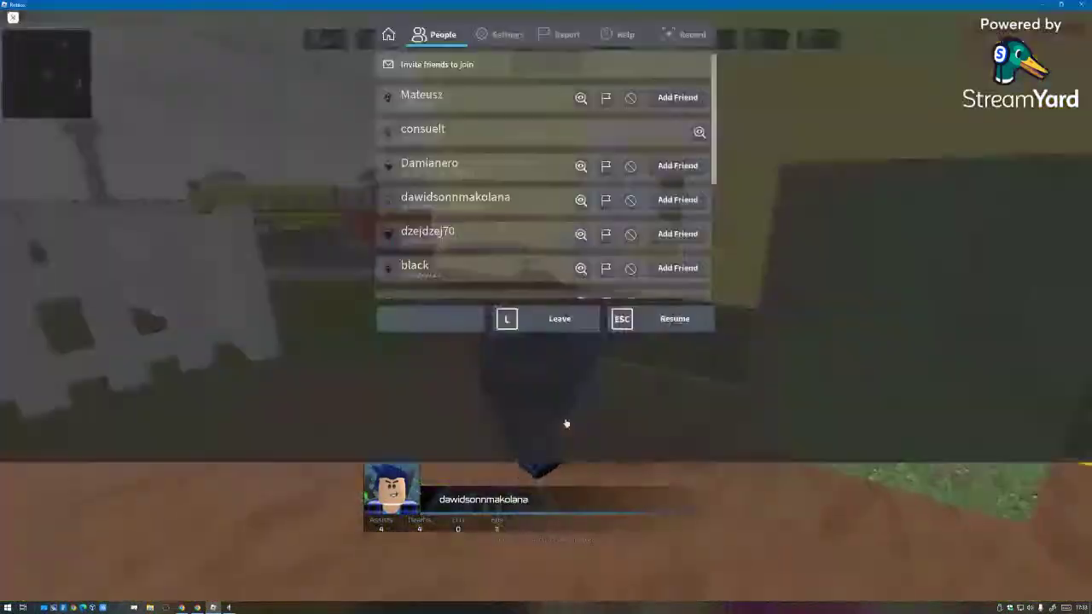
left_click(182, 607)
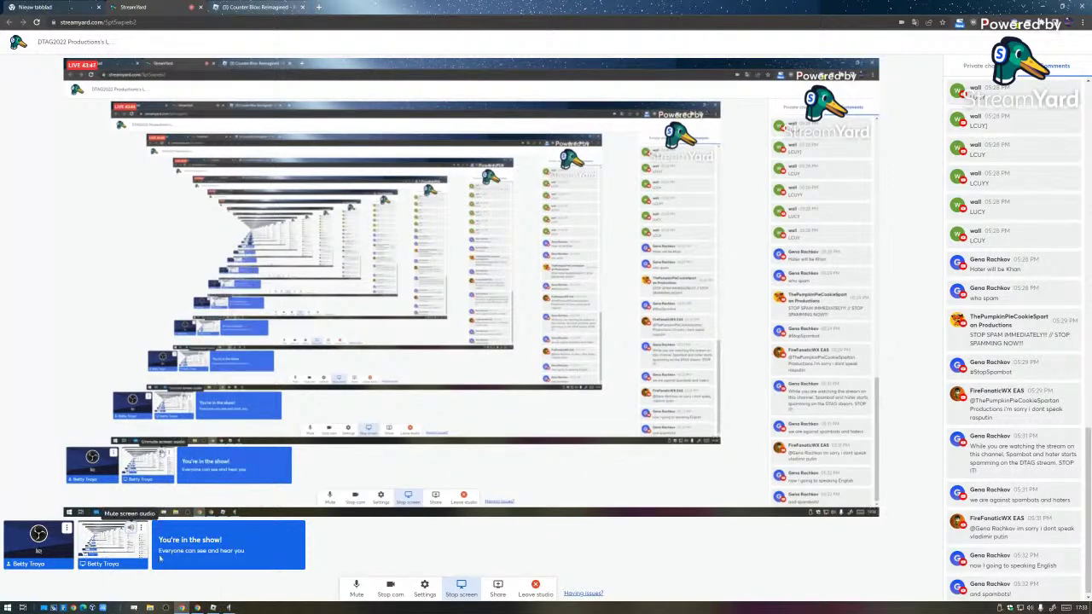
left_click(212, 608)
key("Escape")
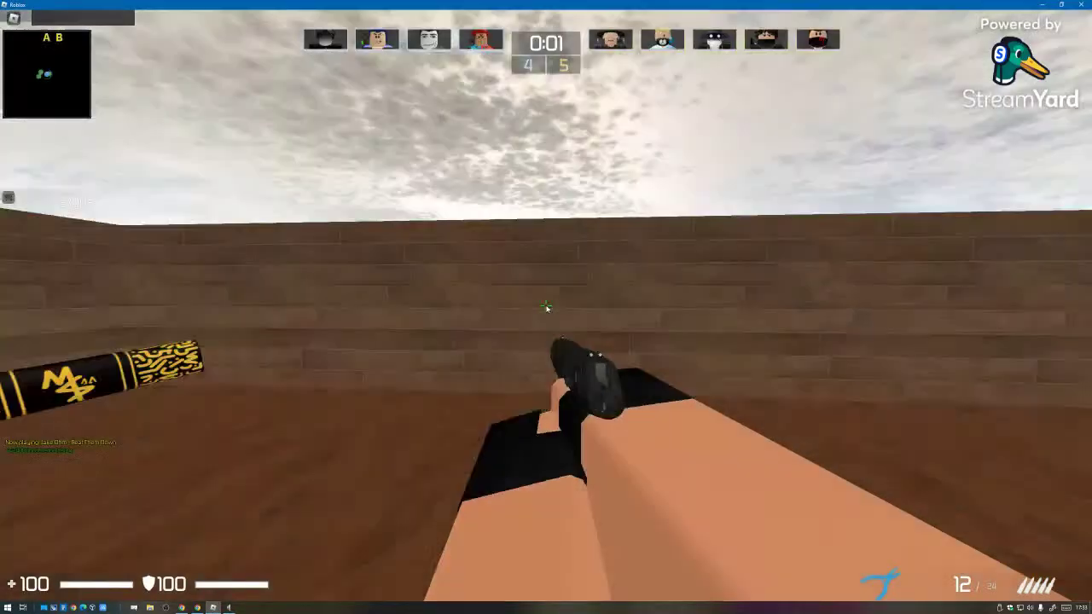
Step: Buy the MP5 from the SMGs category and close the buy menu
key("Escape")
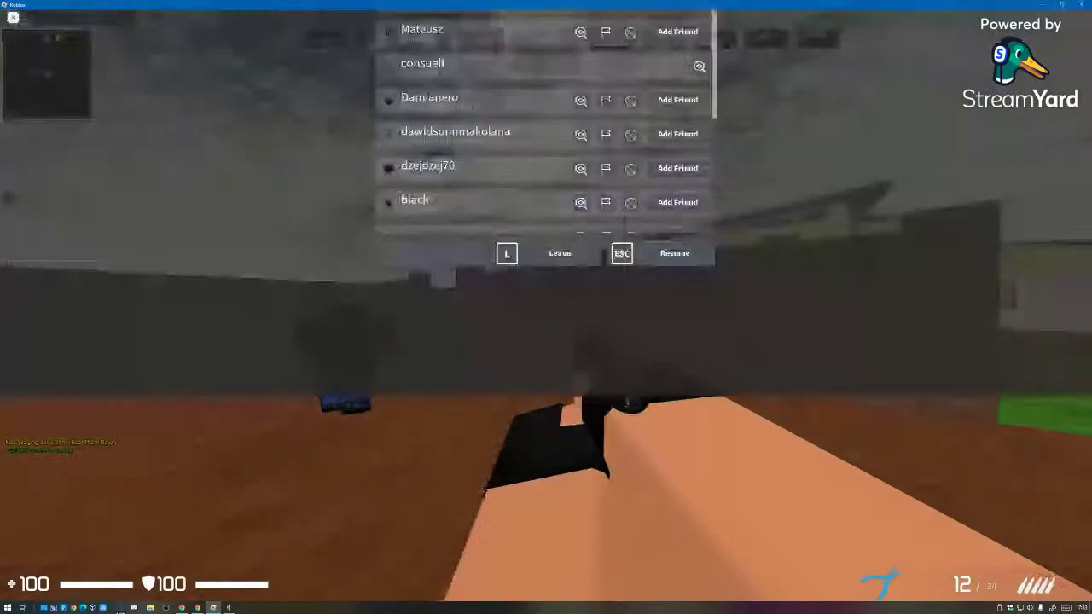
key("Escape")
key("b")
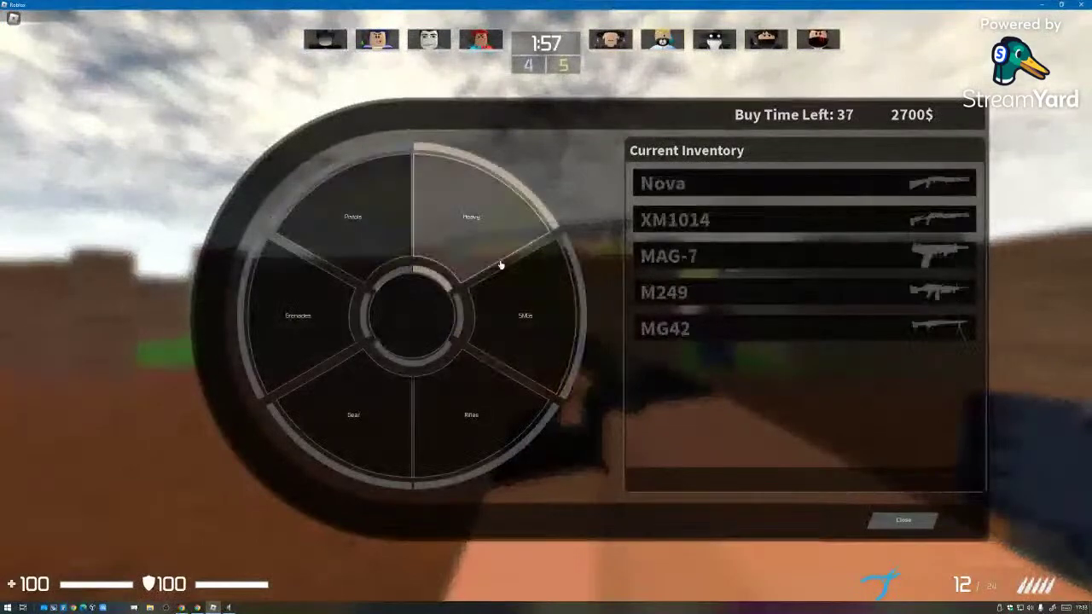
left_click(524, 371)
left_click(474, 251)
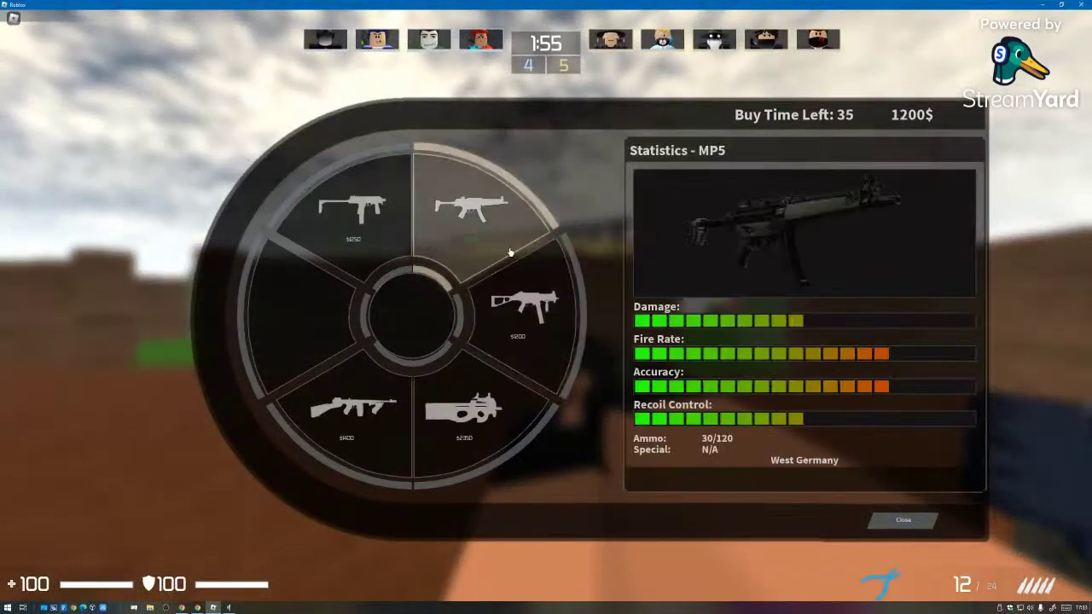
left_click(904, 520)
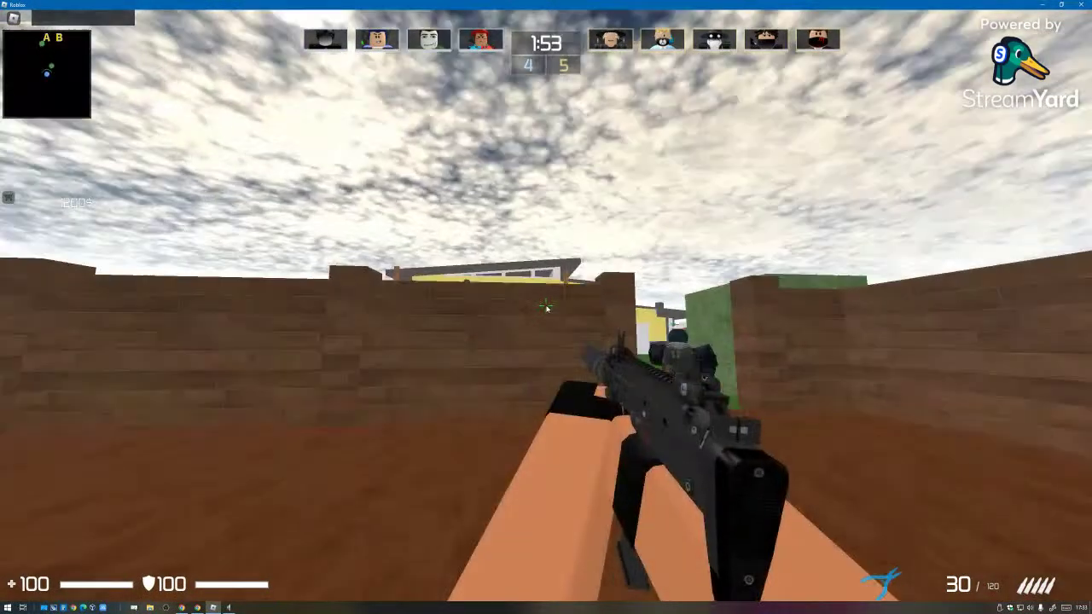
Step: Fire a short MP5 burst at spawn and run past the small yellow shed to the house's open white door
left_click(546, 307)
key("w")
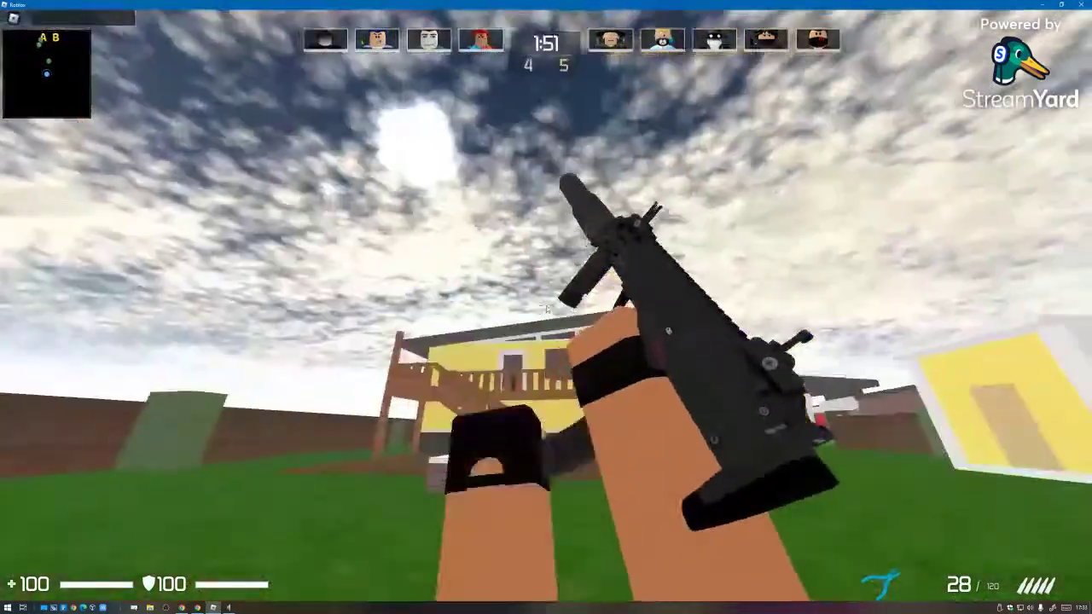
key("w")
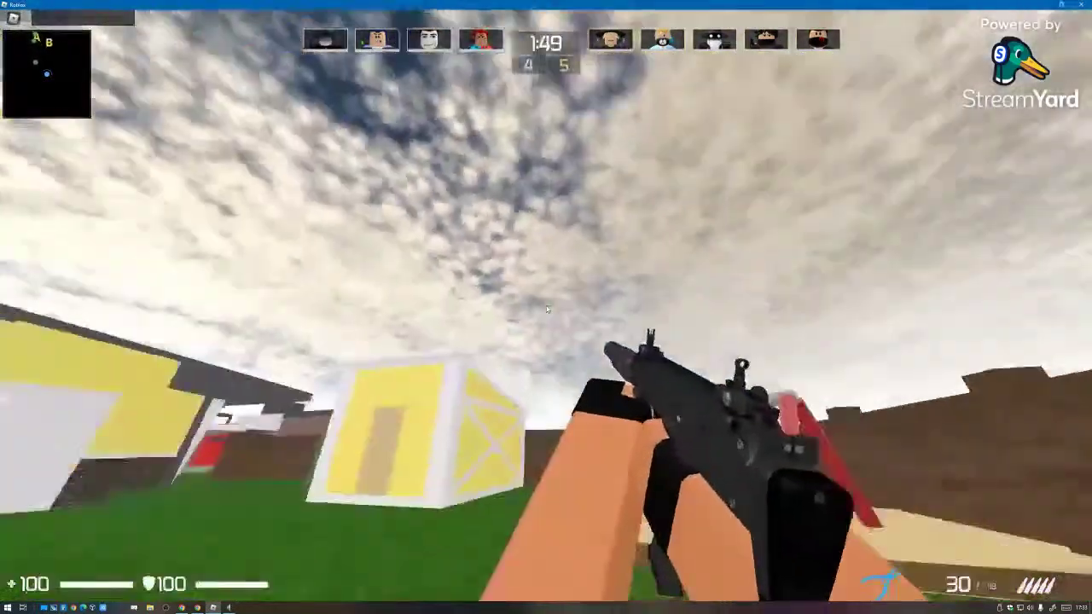
key("w")
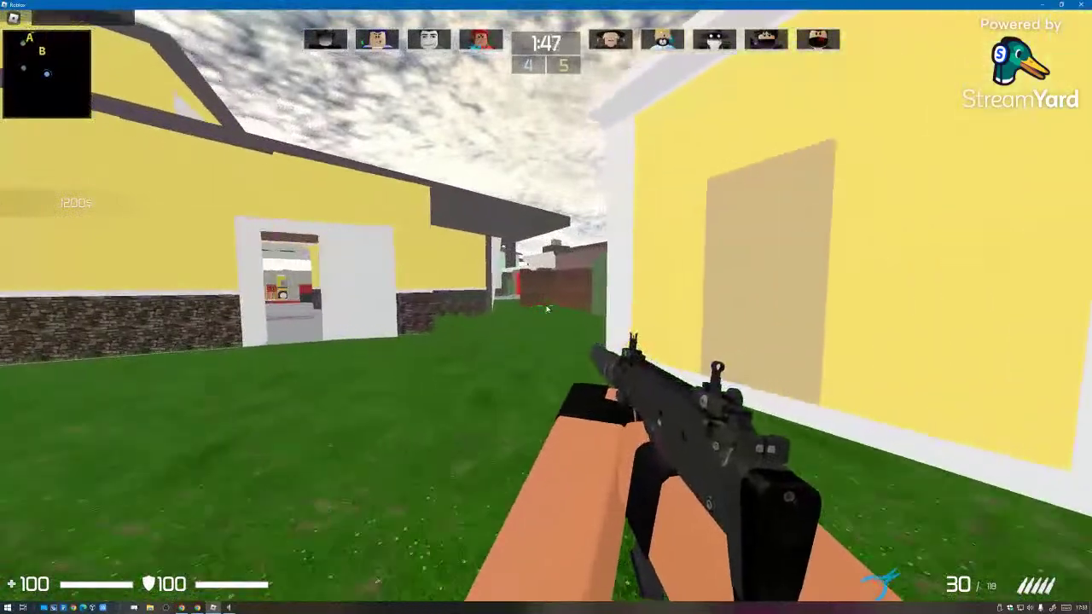
key("w")
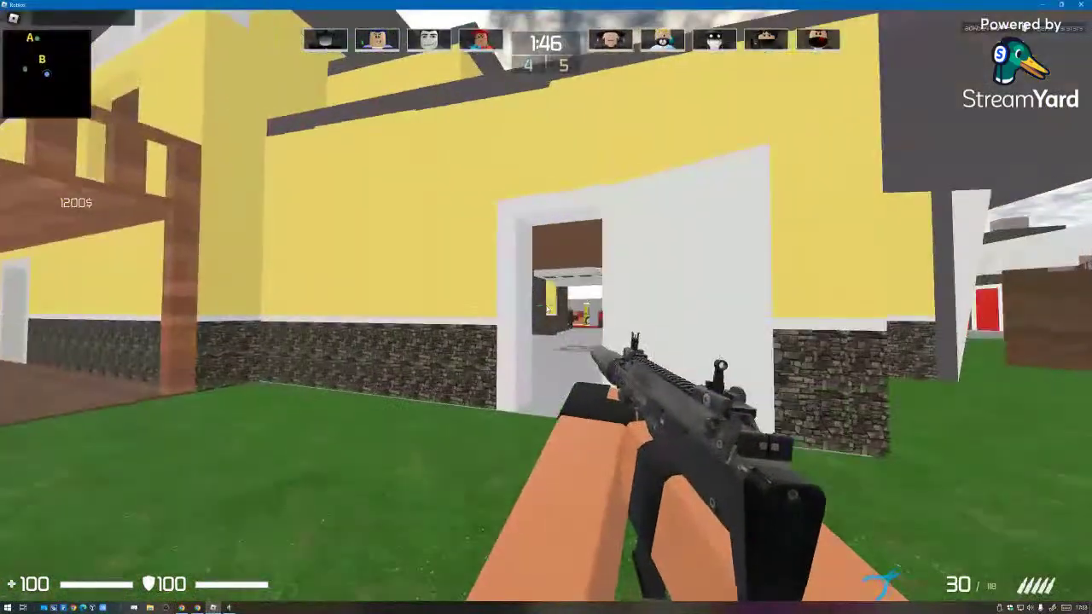
Step: Shoot through the garage from the open door, back out, reload and move along the outside wall
left_click(546, 306)
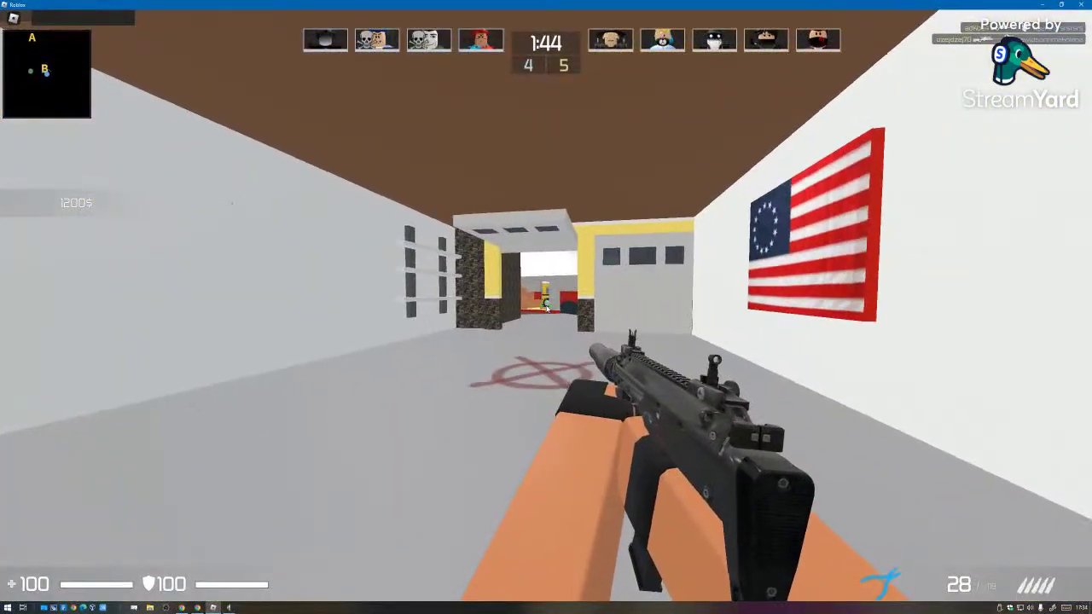
key("s")
key("r")
key("w")
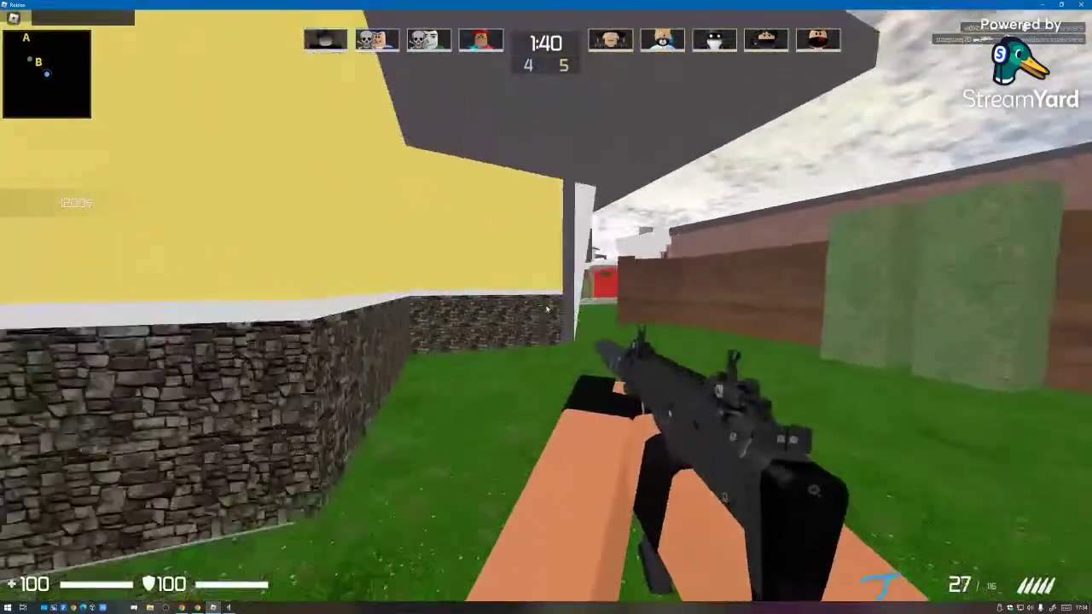
Step: Advance to the corner of the house, spray the MP5 at the enemy there, reload and push forward
key("w")
left_click(546, 309)
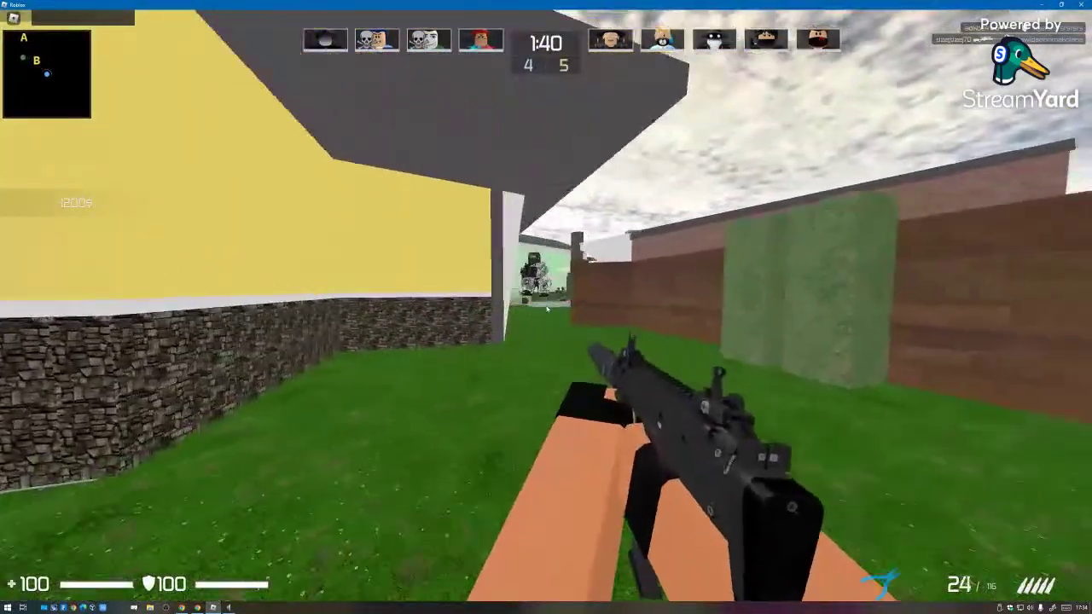
left_click(546, 308)
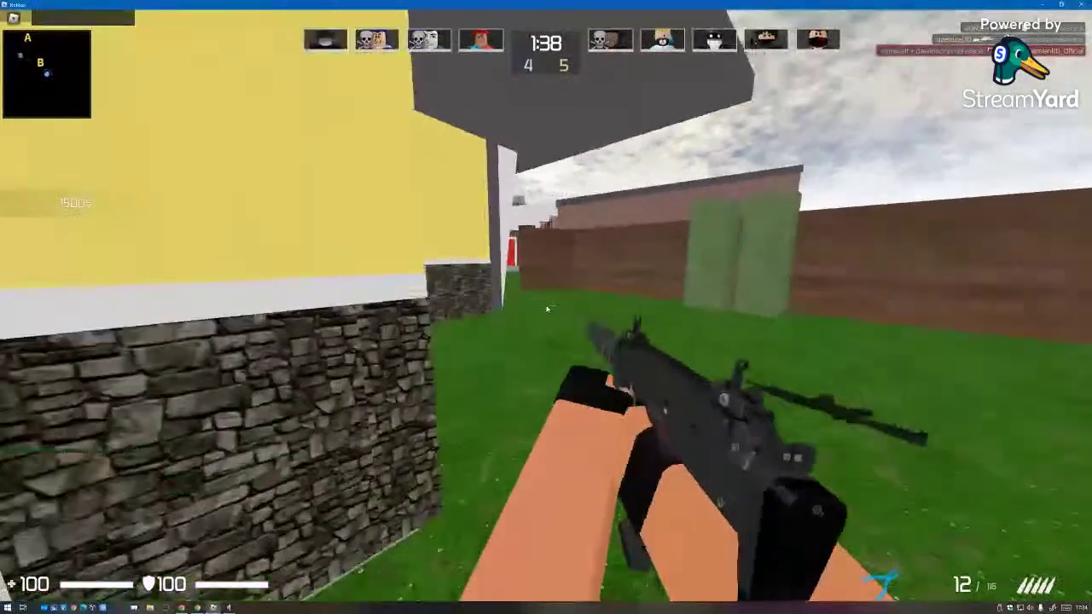
key("r")
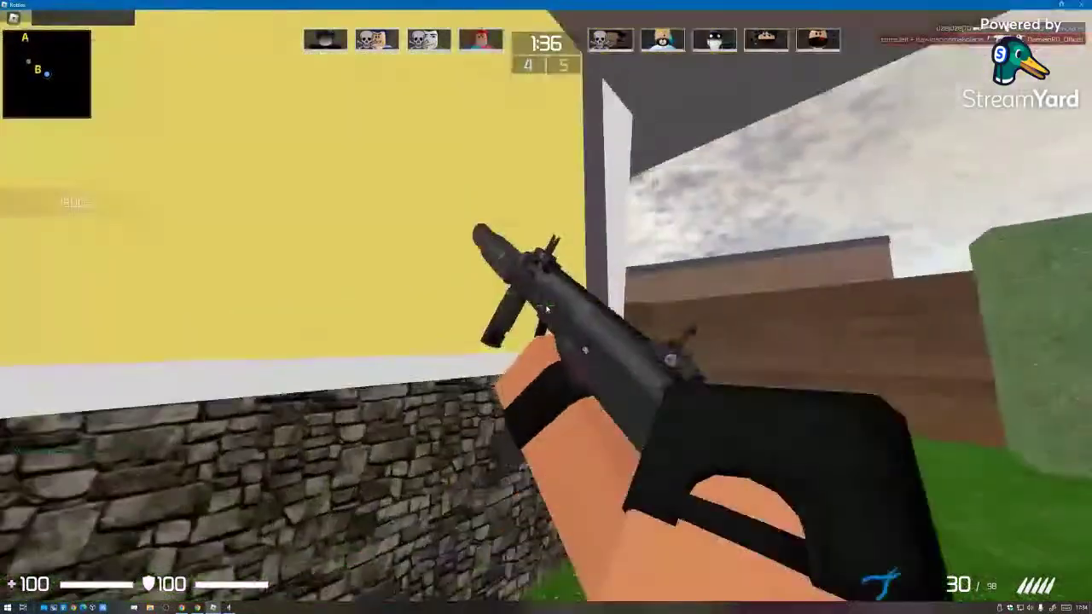
key("w")
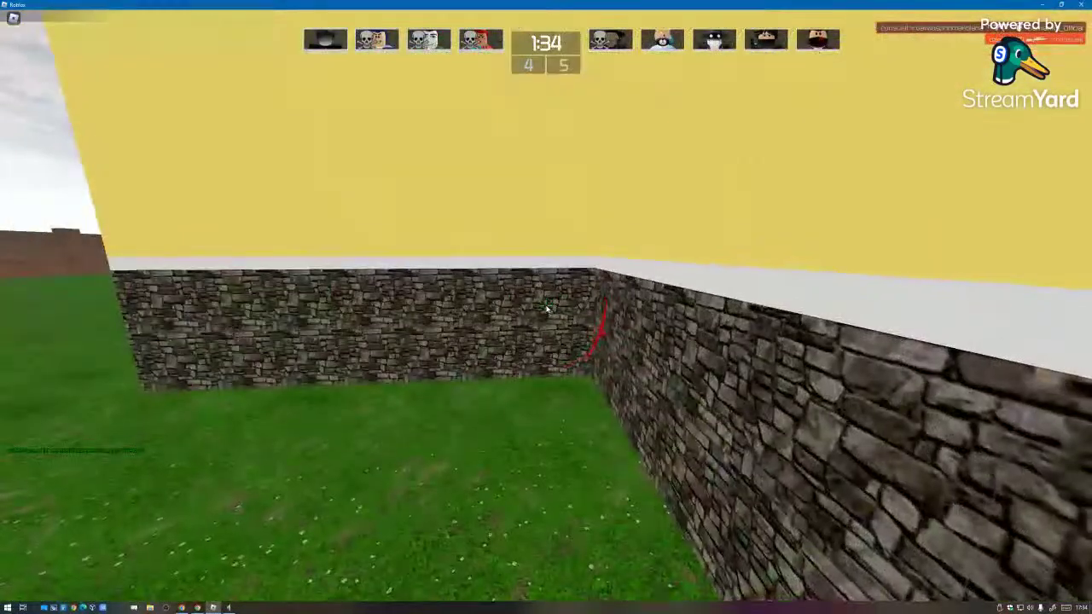
Step: Switch to the StreamYard studio to read the newest comments, then resume spectating the Roblox match
key("Escape")
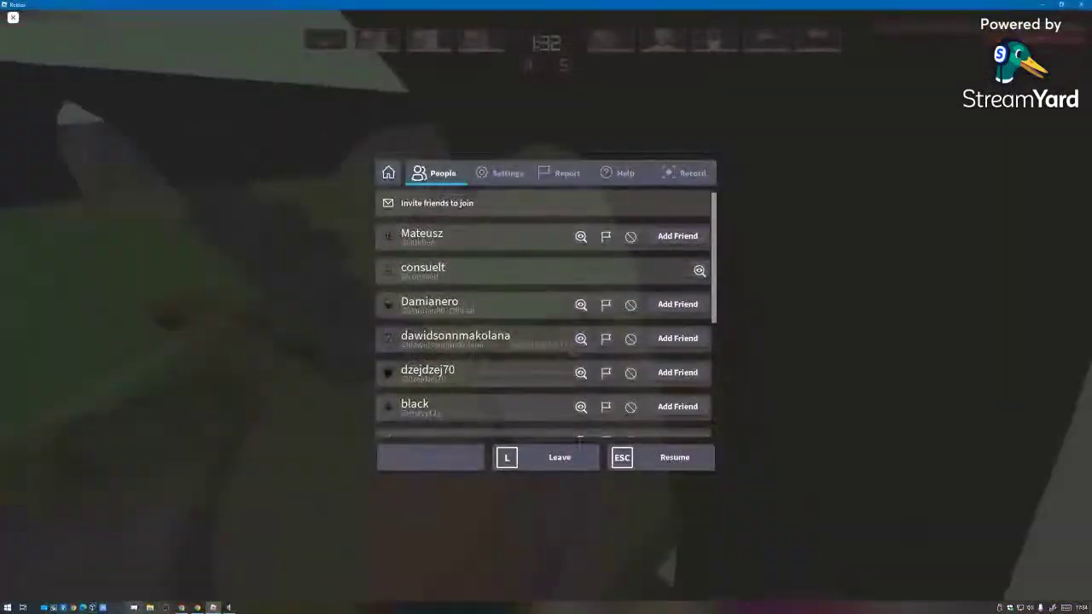
key("alt+Tab")
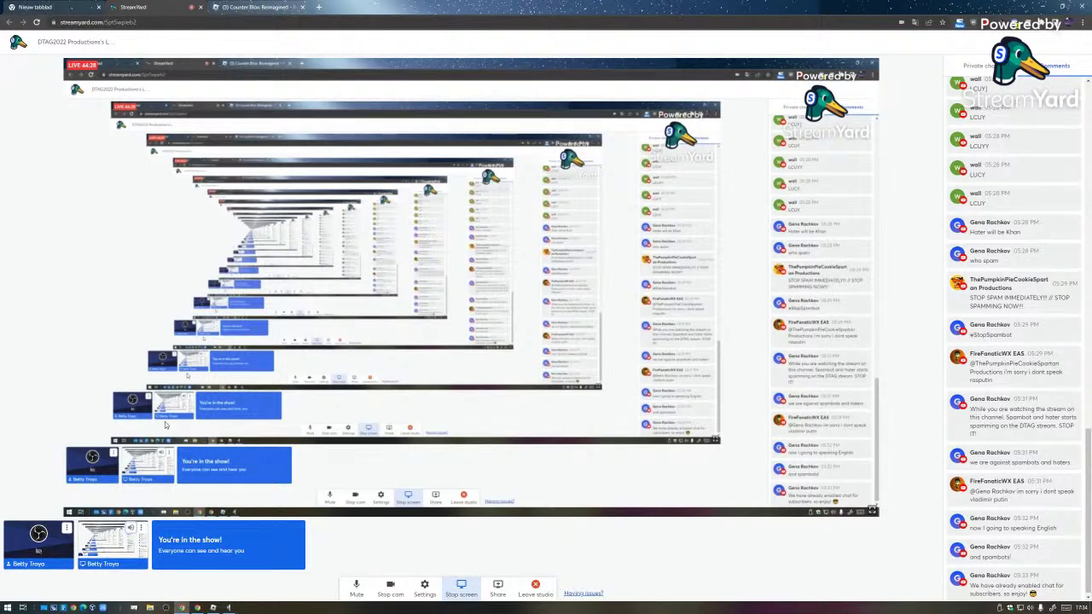
left_click(215, 605)
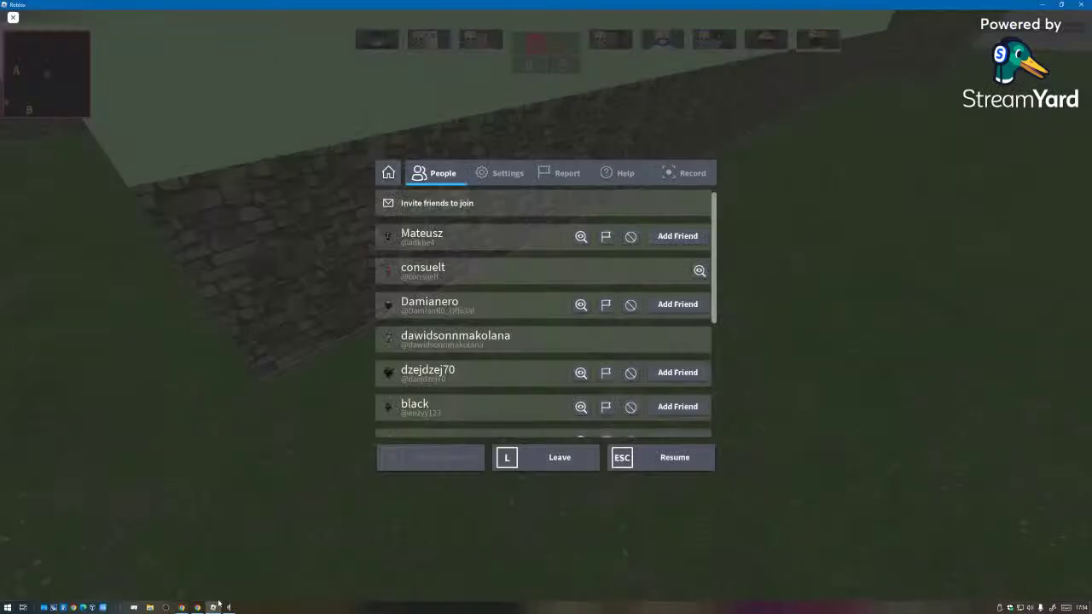
key("Escape")
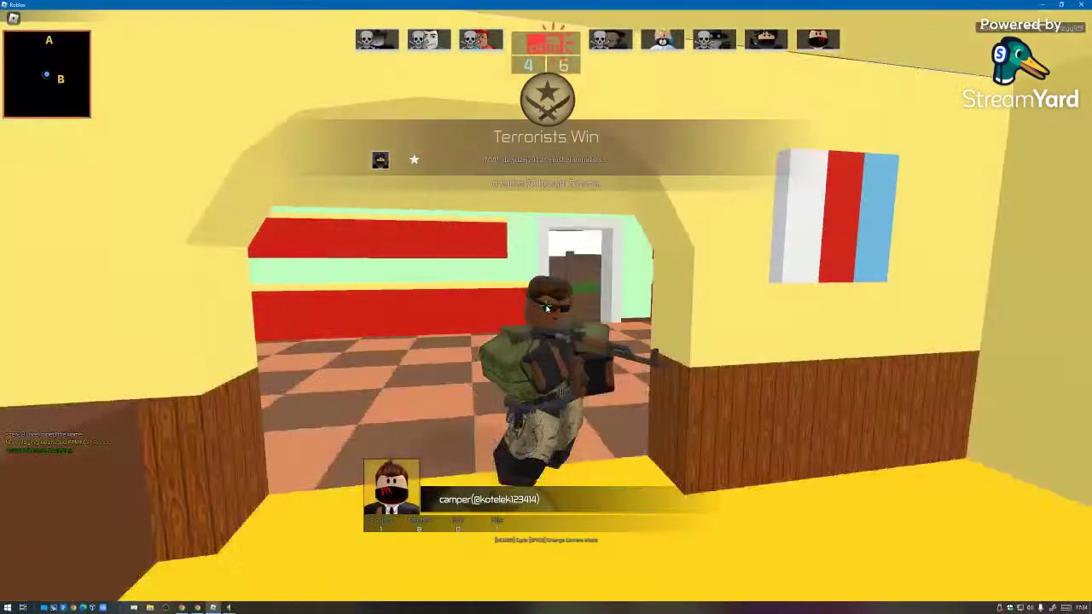
Step: Raise the Roblox game volume to maximum in the in-game settings and resume the match
key("Escape")
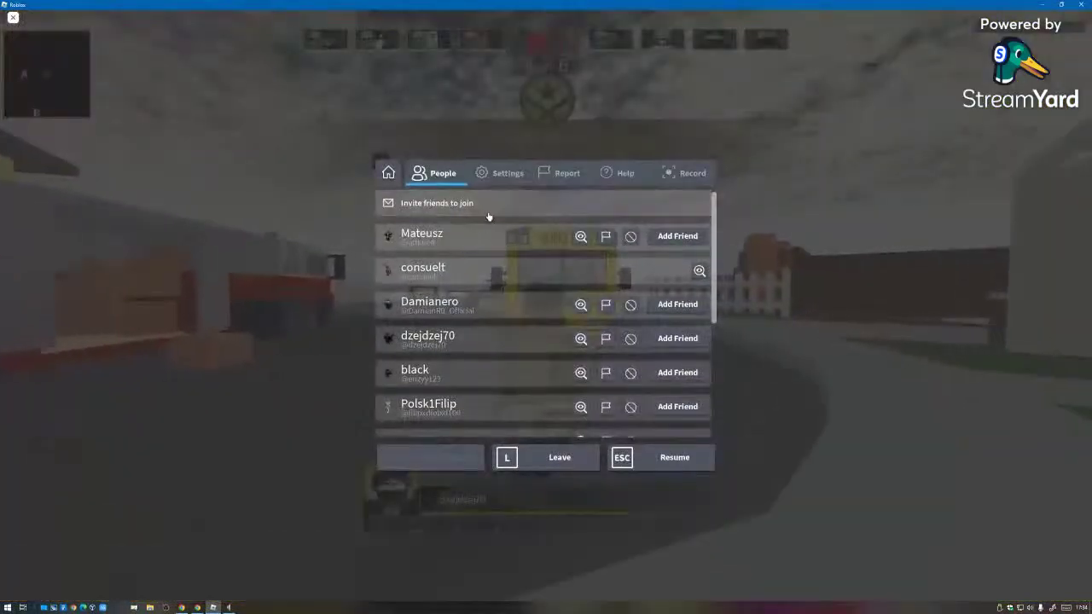
left_click(502, 173)
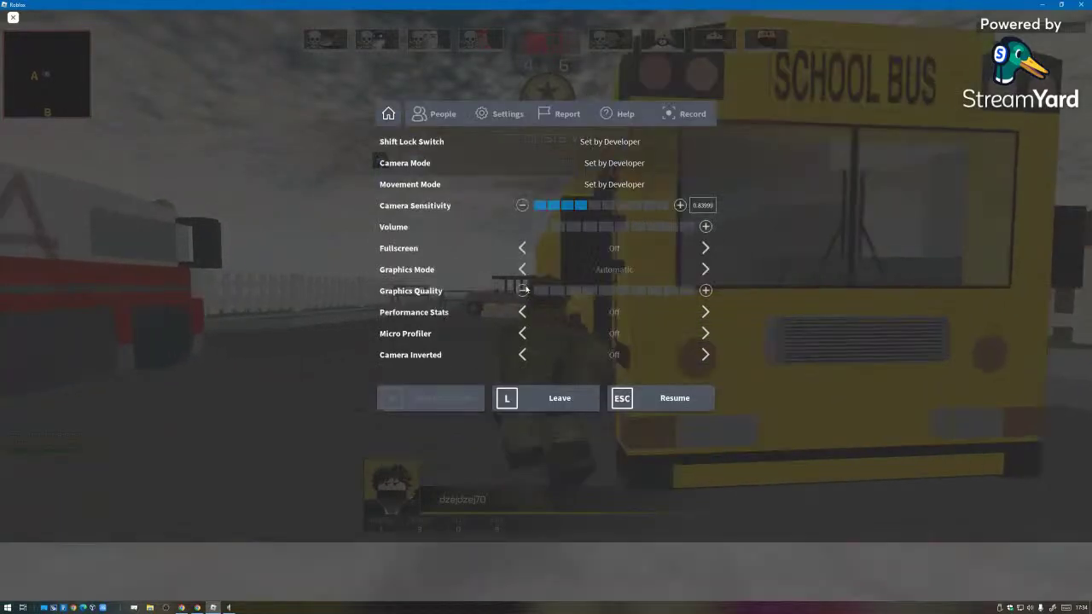
key("Escape")
key("Escape")
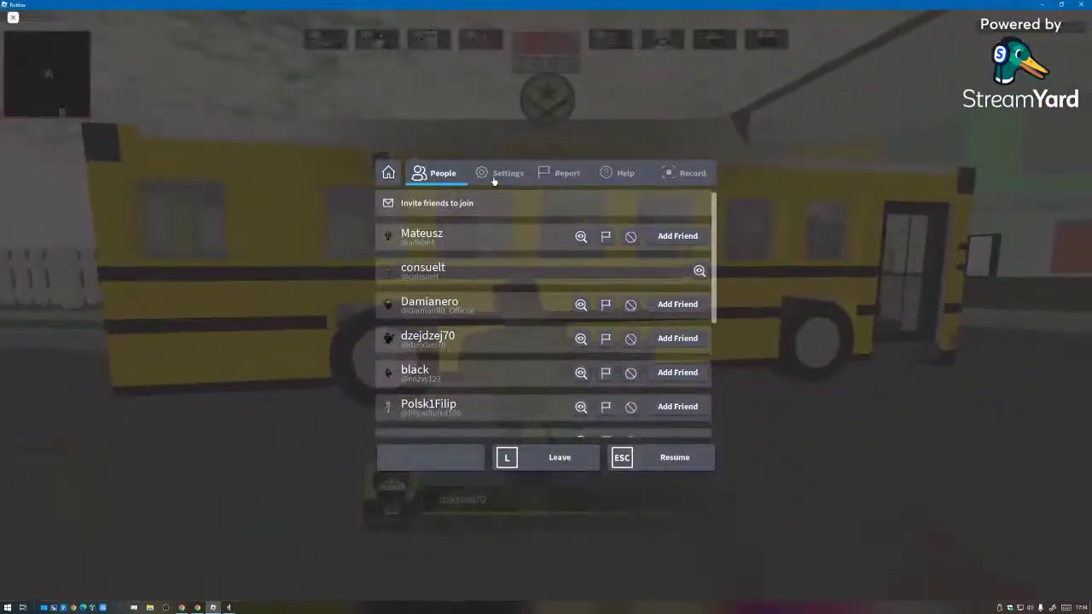
left_click(515, 175)
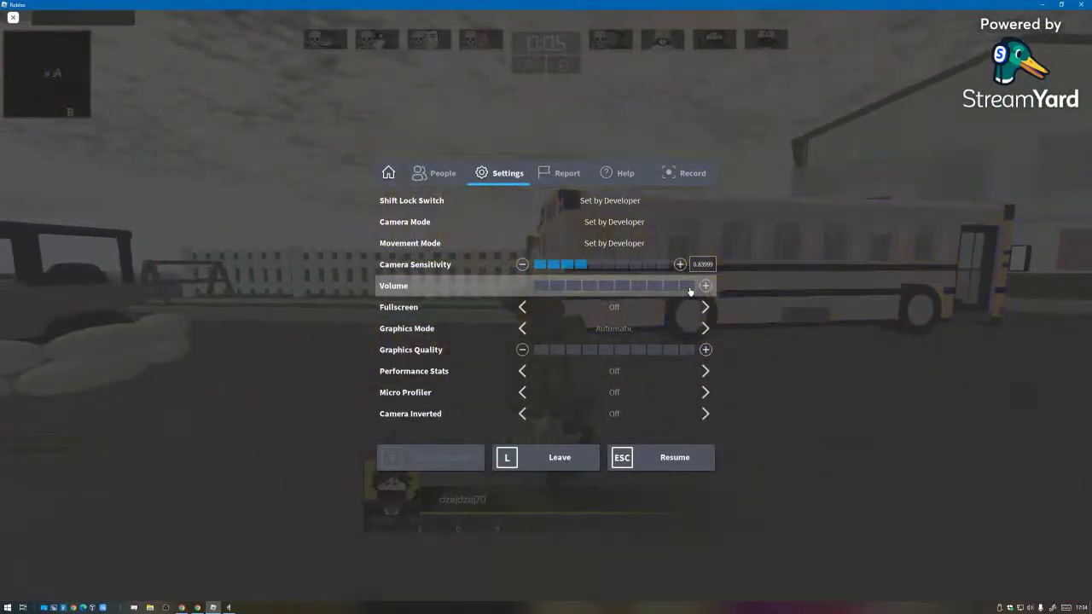
left_click(690, 291)
key("Escape")
Step: Buy the M4A4 rifle for the new round and leave the weapon shop
key("b")
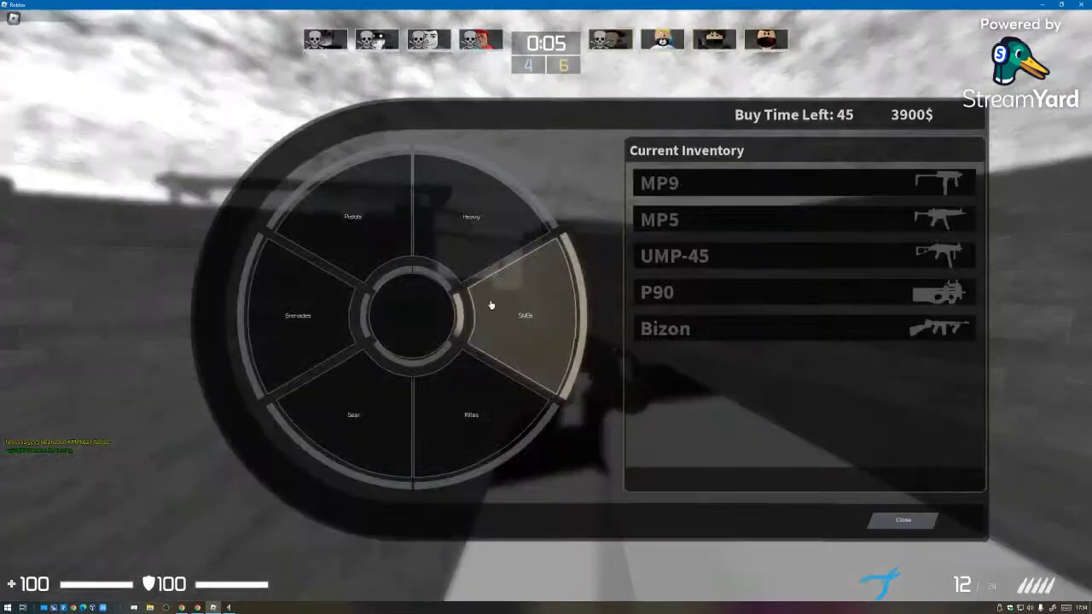
left_click(465, 405)
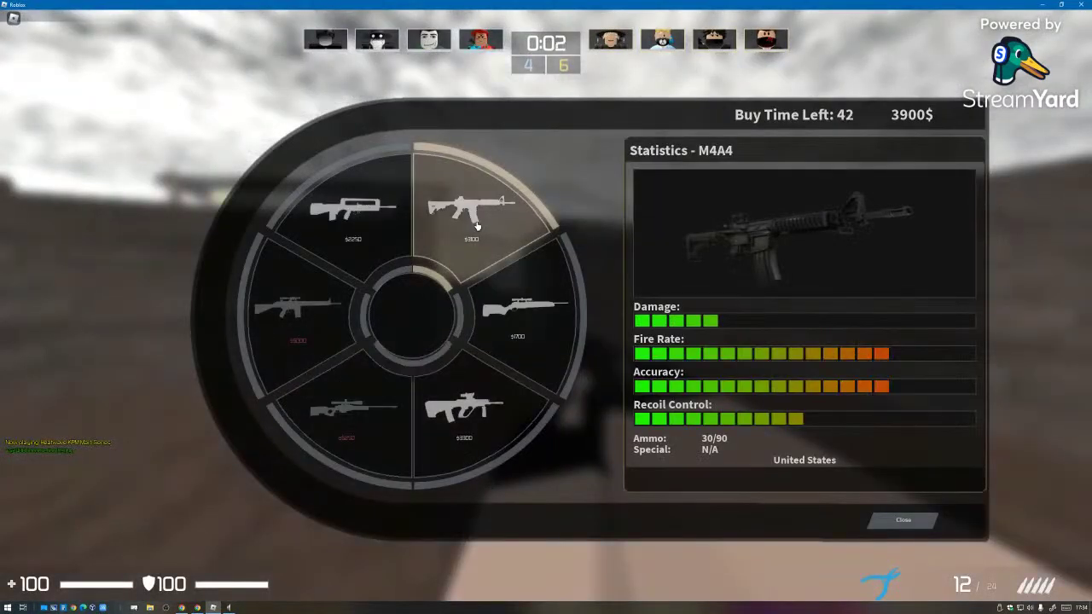
left_click(477, 226)
left_click(904, 520)
key("Escape")
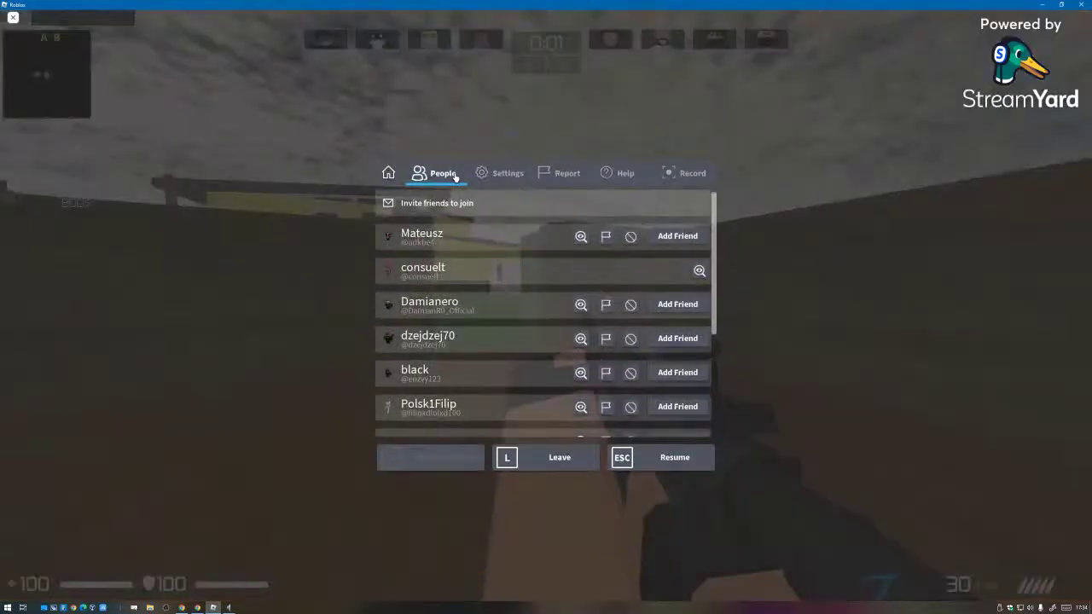
left_click(478, 175)
key("Escape")
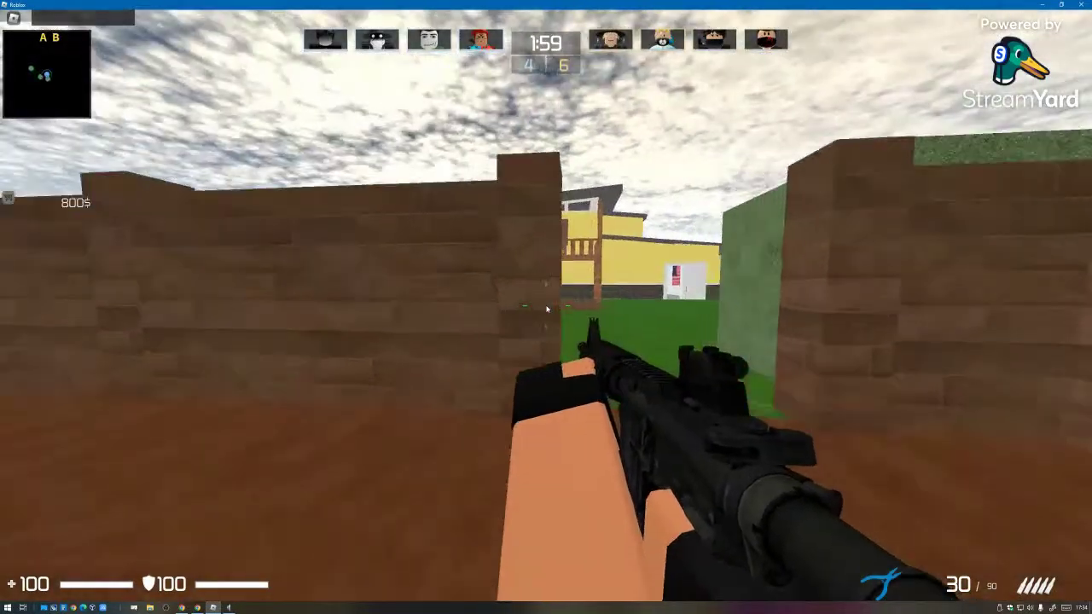
Step: Run out of the walled spawn into the yard, fire a short M4A4 burst and reload
key("w")
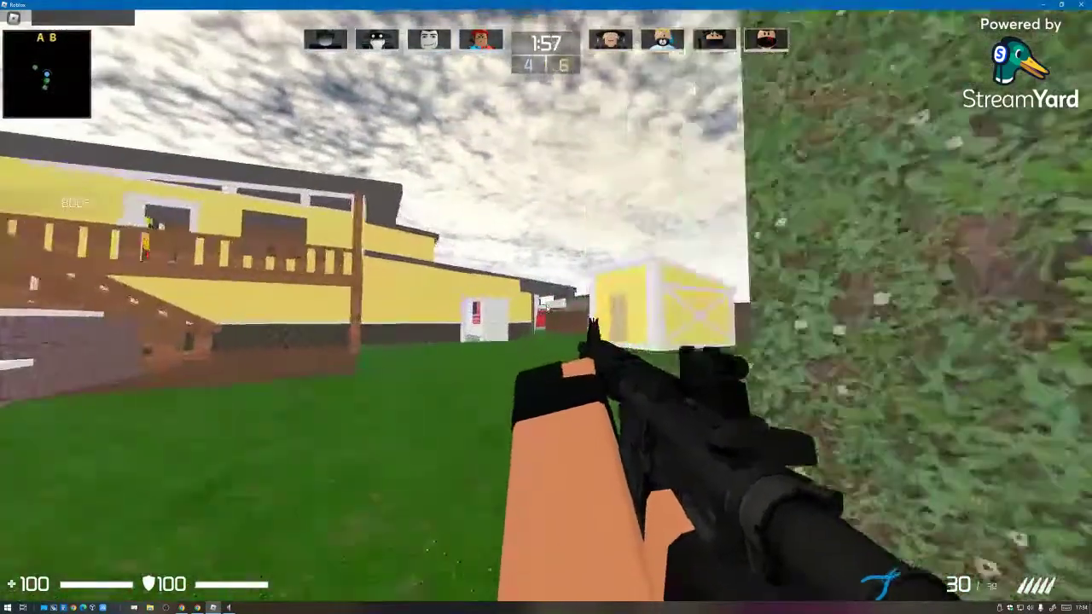
left_click(547, 309)
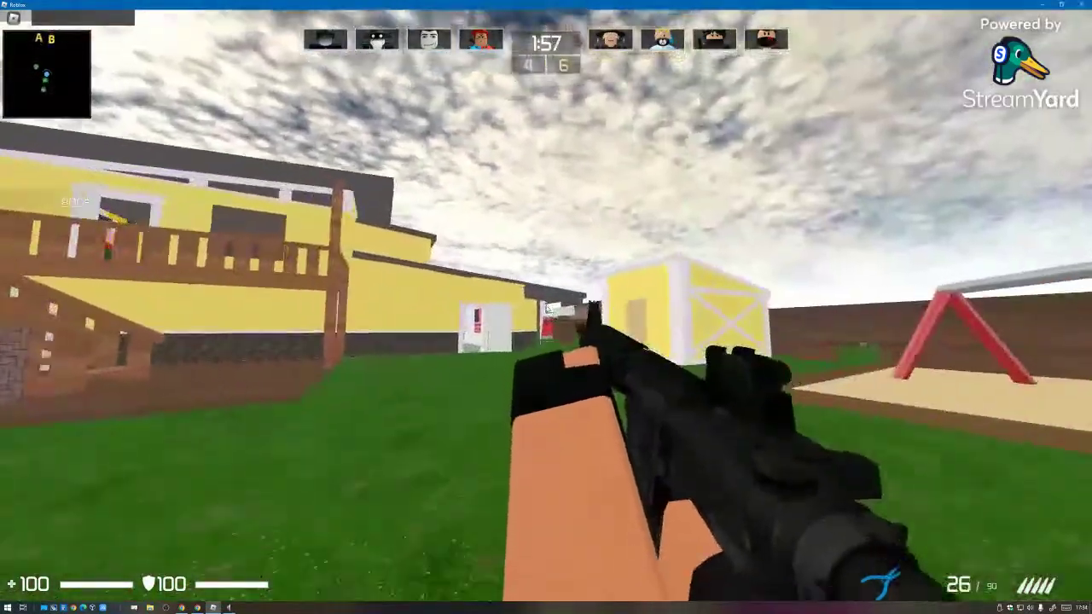
key("r")
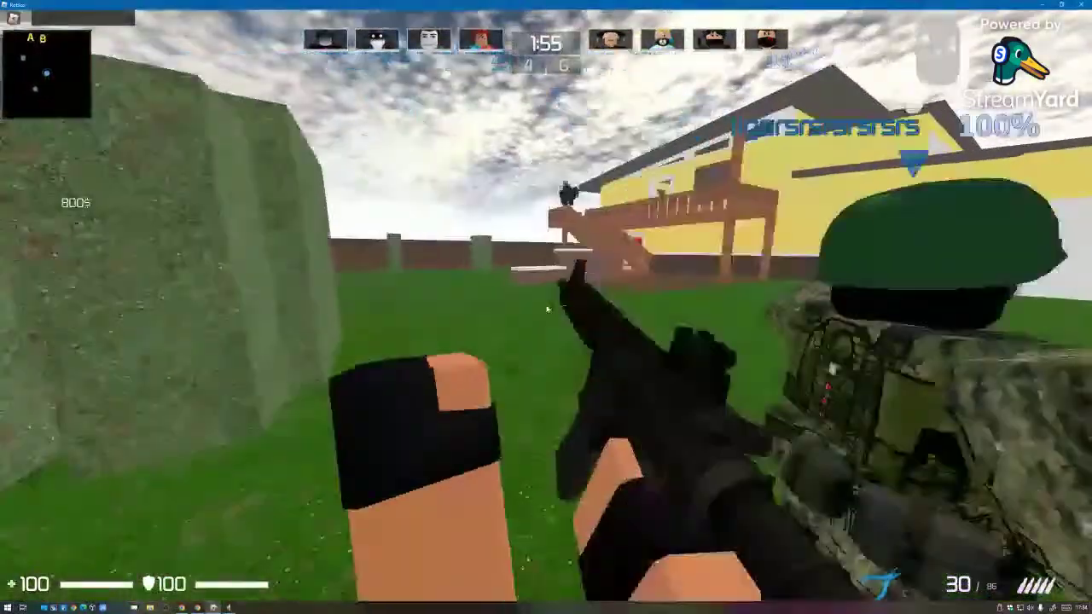
Step: Switch to the StreamYard studio to check the stream comments, then return to the Roblox match
key("Escape")
left_click(182, 607)
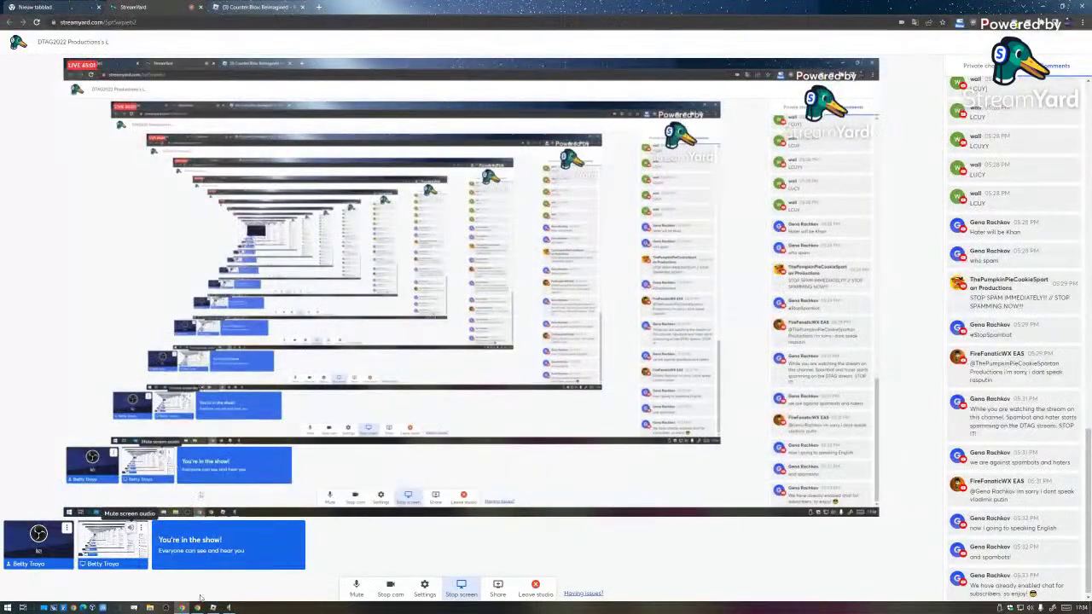
left_click(214, 608)
key("Escape")
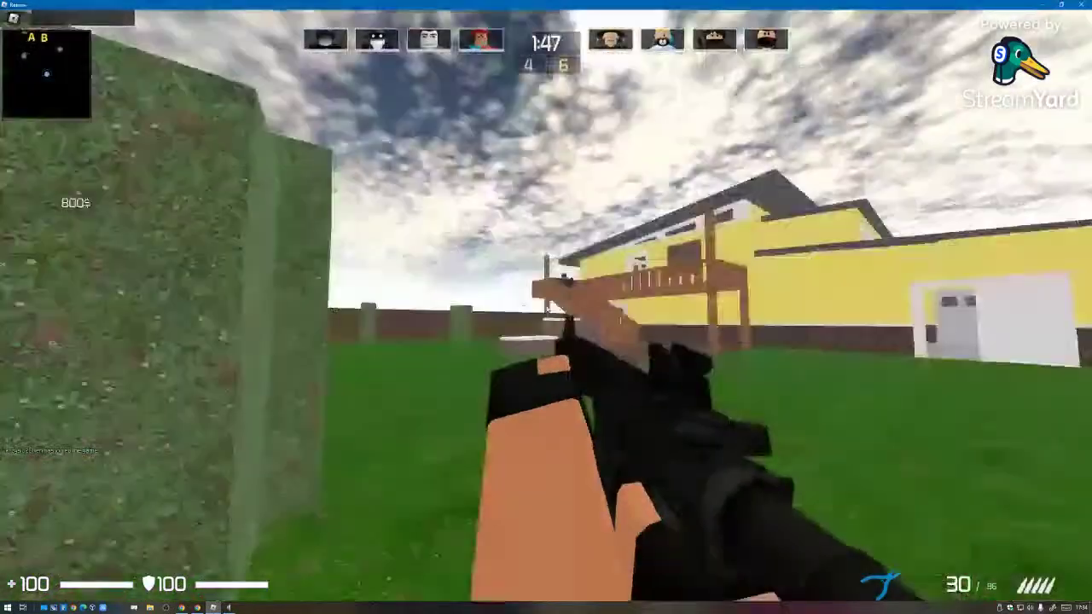
Step: Advance past the yellow shed to the house, fire an M4A4 burst and reload near the open white door
key("w")
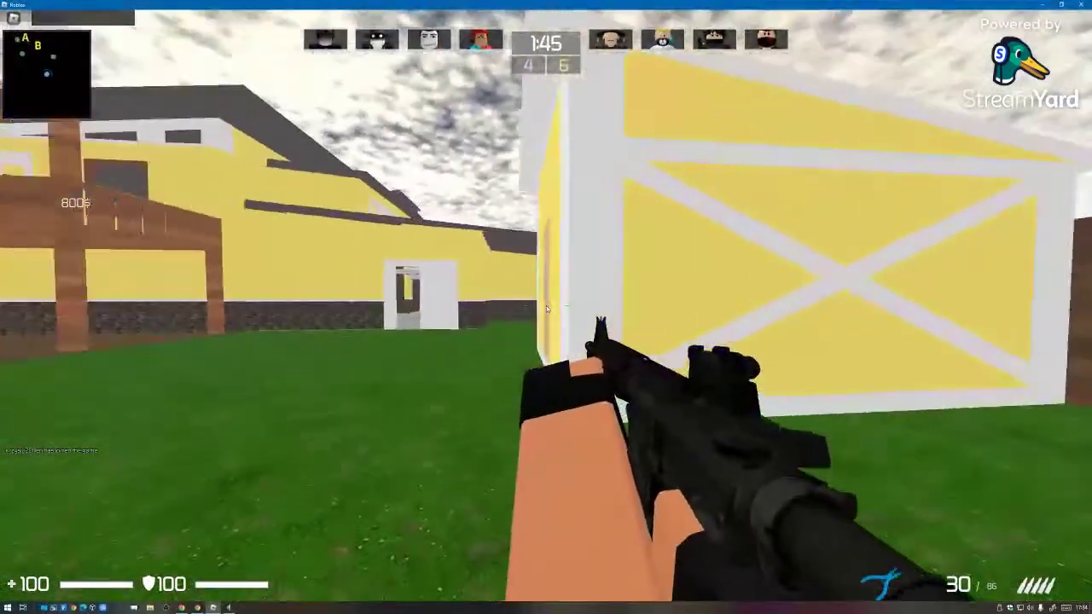
key("w")
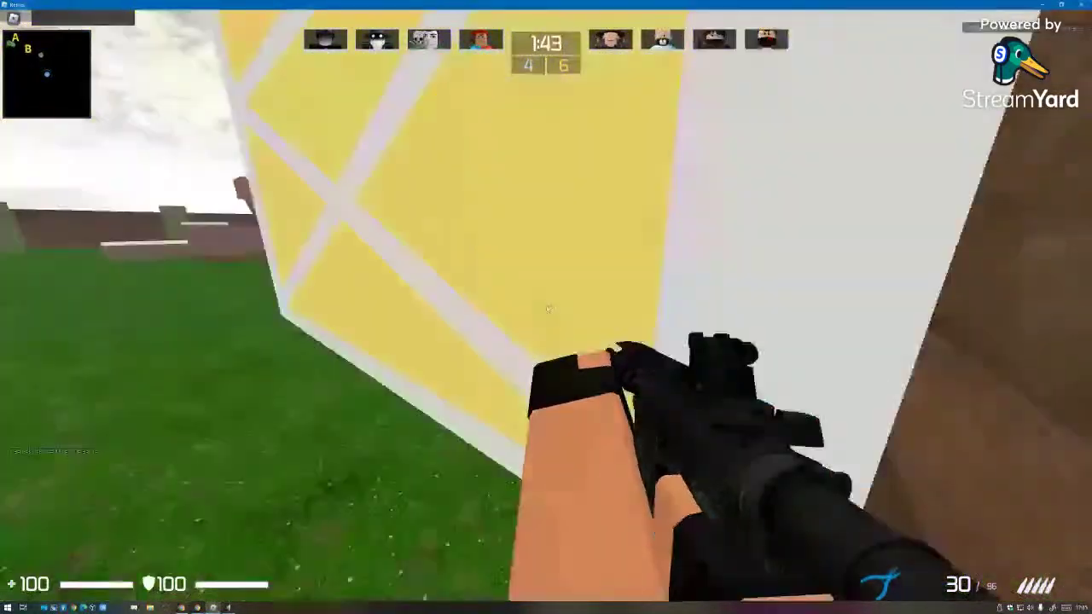
key("w")
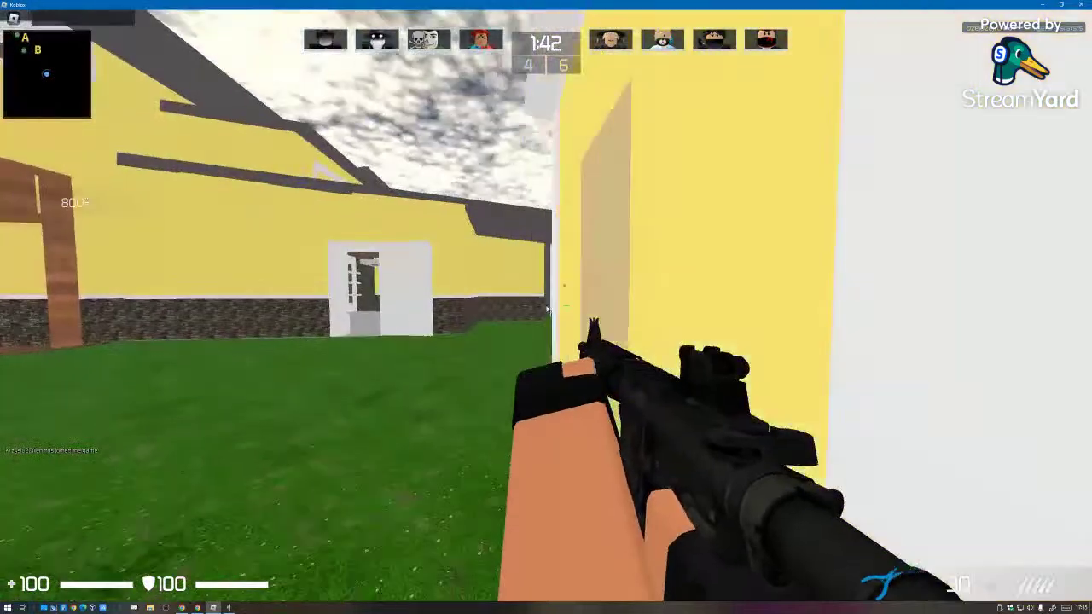
key("w")
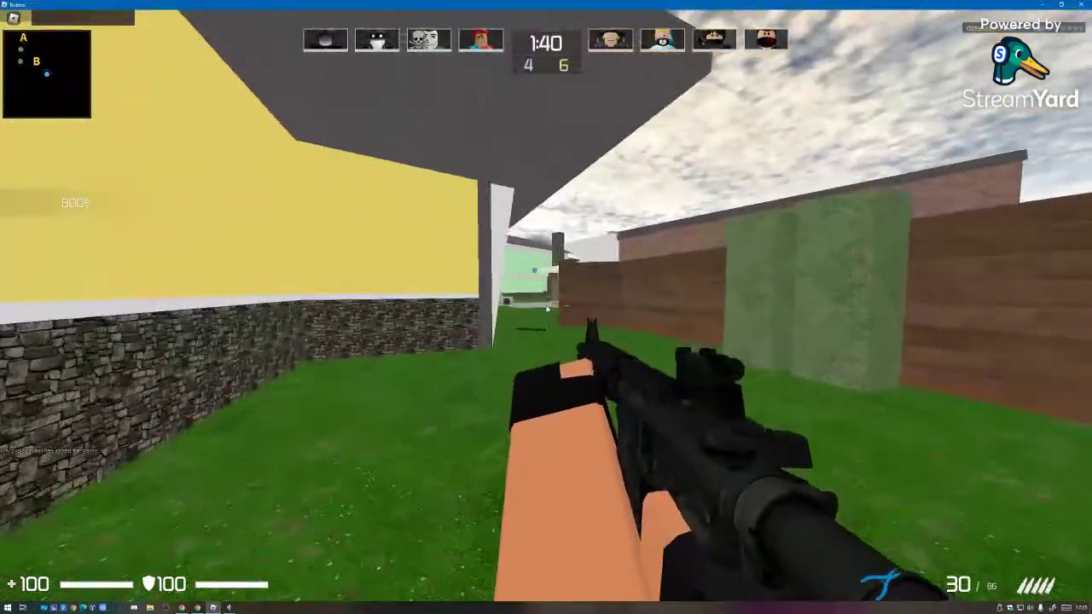
left_click_drag(547, 309, 547, 309)
key("r")
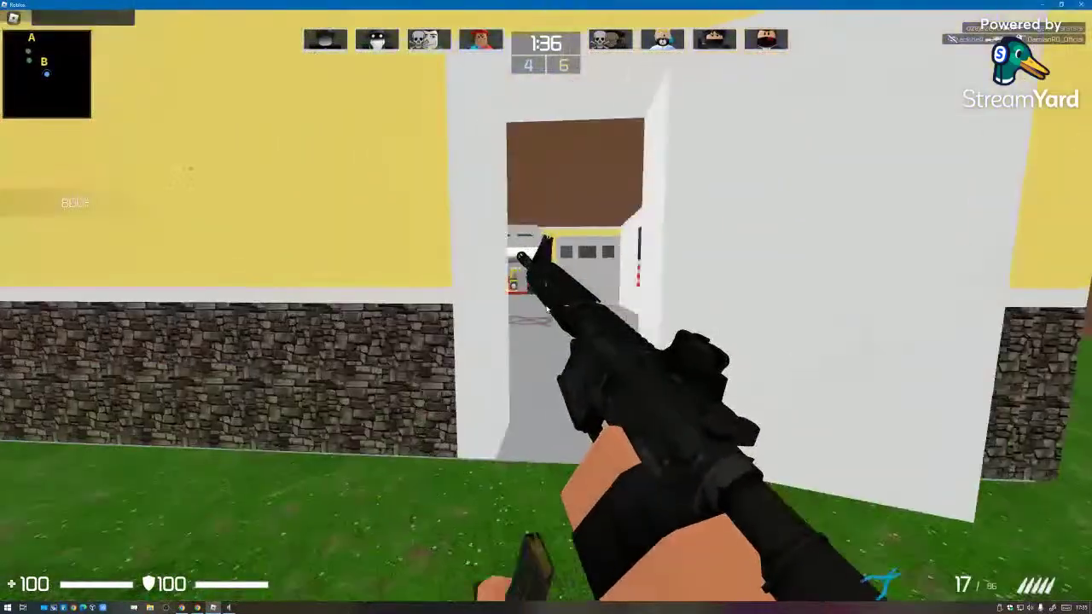
Step: Run by the wooden deck with the knife, switch to the PX4 pistol, fire several shots, climb to the balcony and reload
key("w")
key("3")
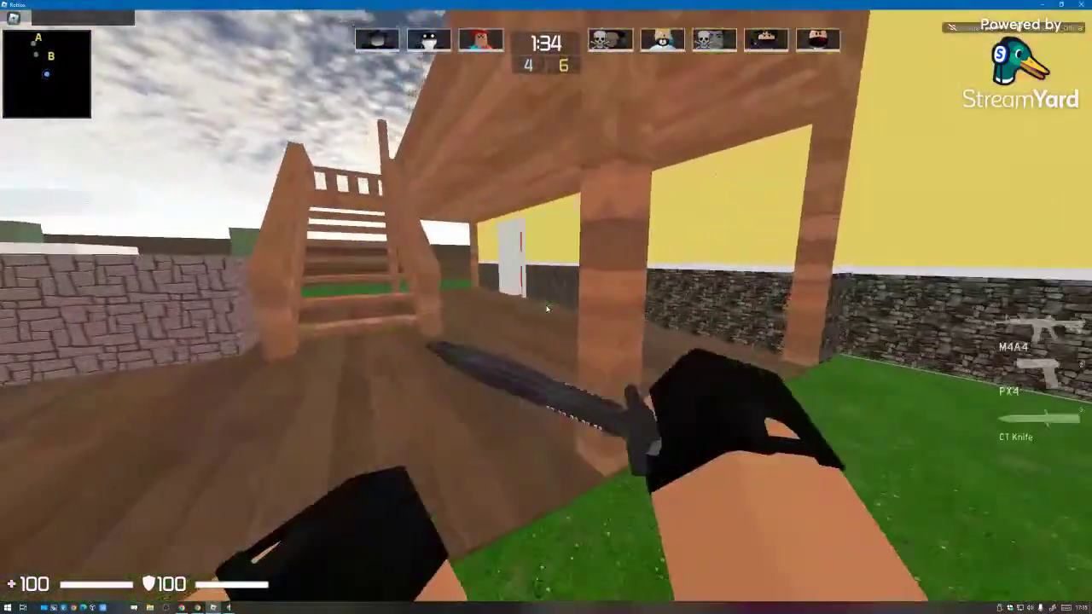
key("1")
key("2")
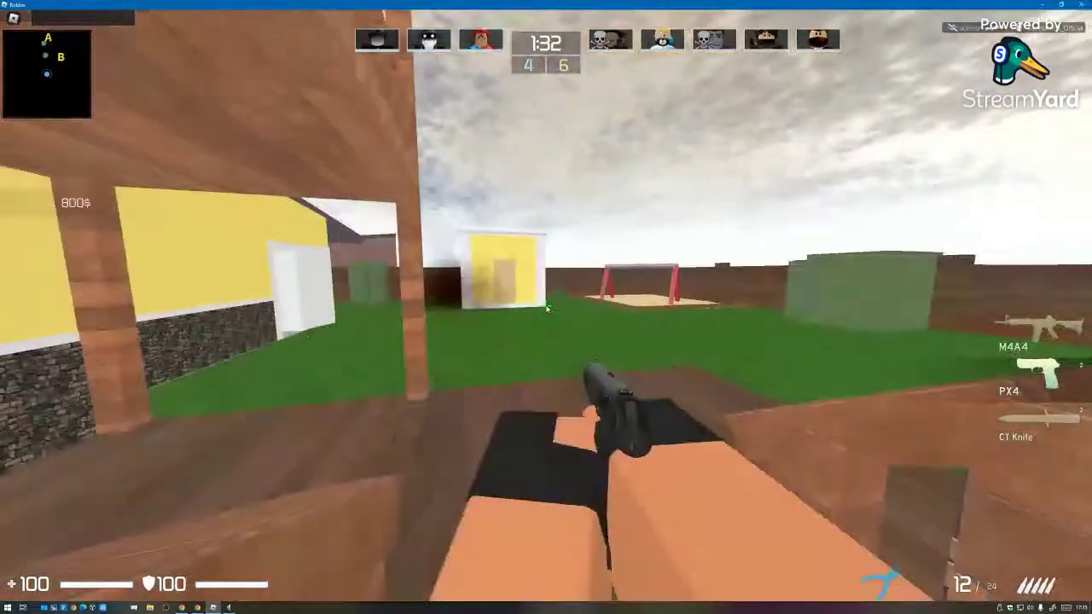
left_click(547, 309)
left_click(547, 309)
left_click(547, 309)
left_click(547, 309)
key("w")
key("r")
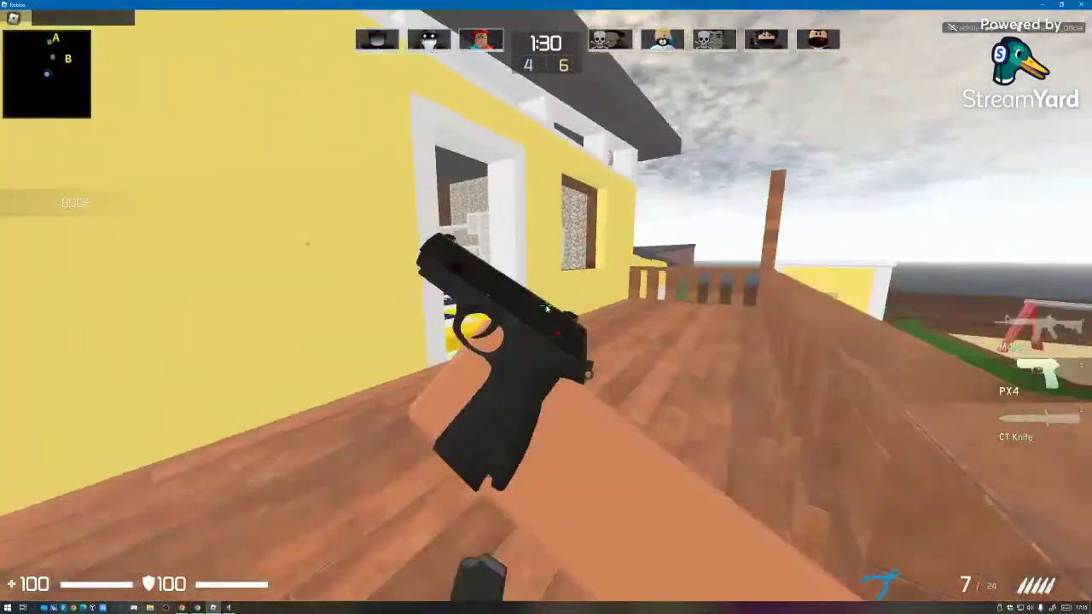
Step: Take out the M4A4, cross the upstairs room through the smoke to the window and fire
key("1")
key("w")
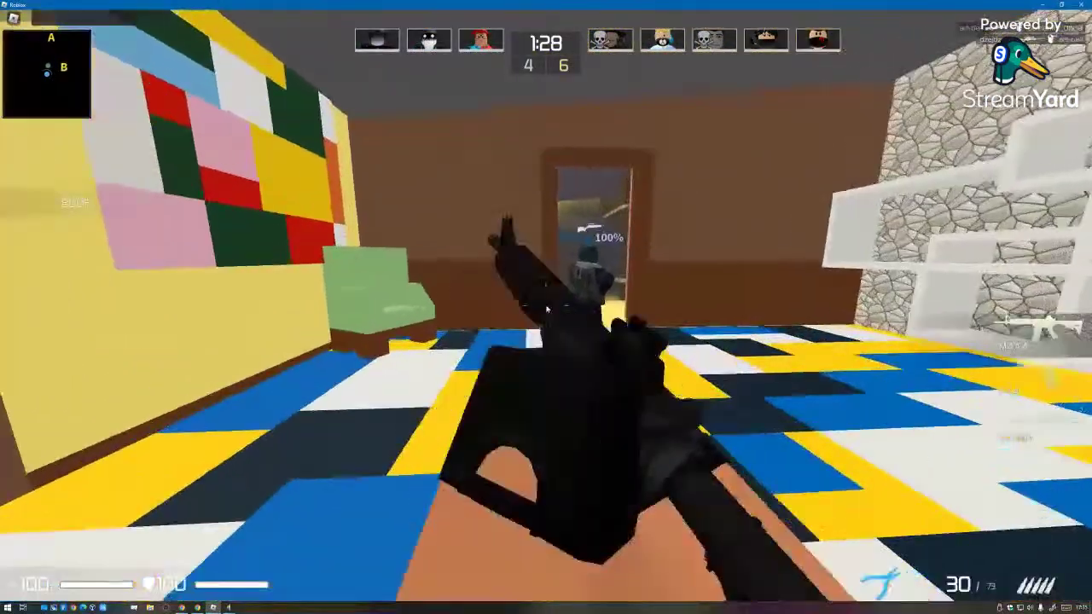
key("w")
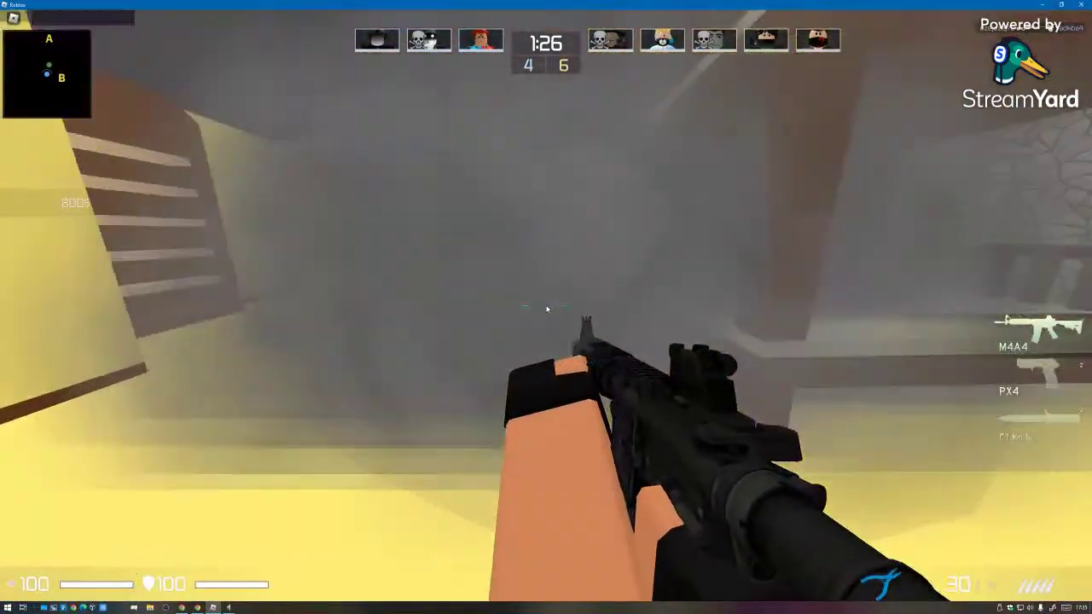
key("w")
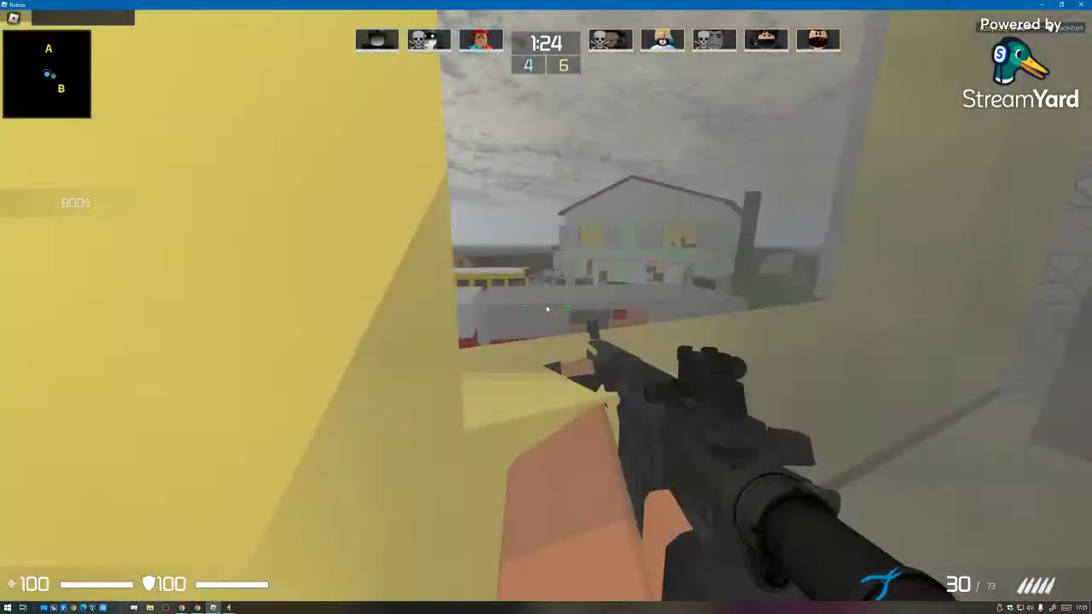
left_click(547, 309)
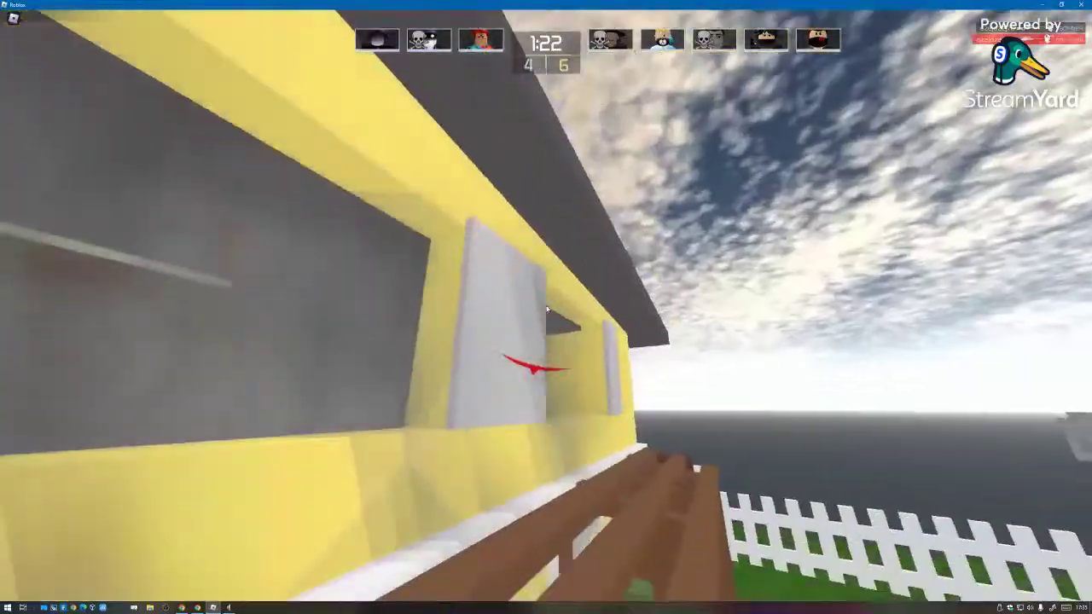
Step: Leave the current Counter Blox match from the Roblox menu and confirm the exit
key("Escape")
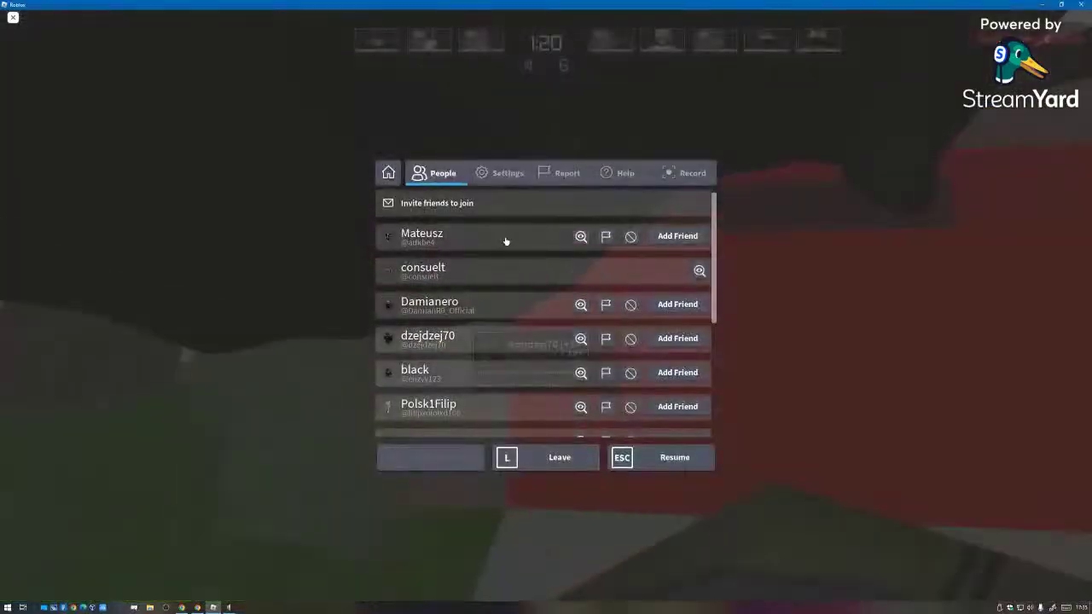
key("l")
left_click(492, 338)
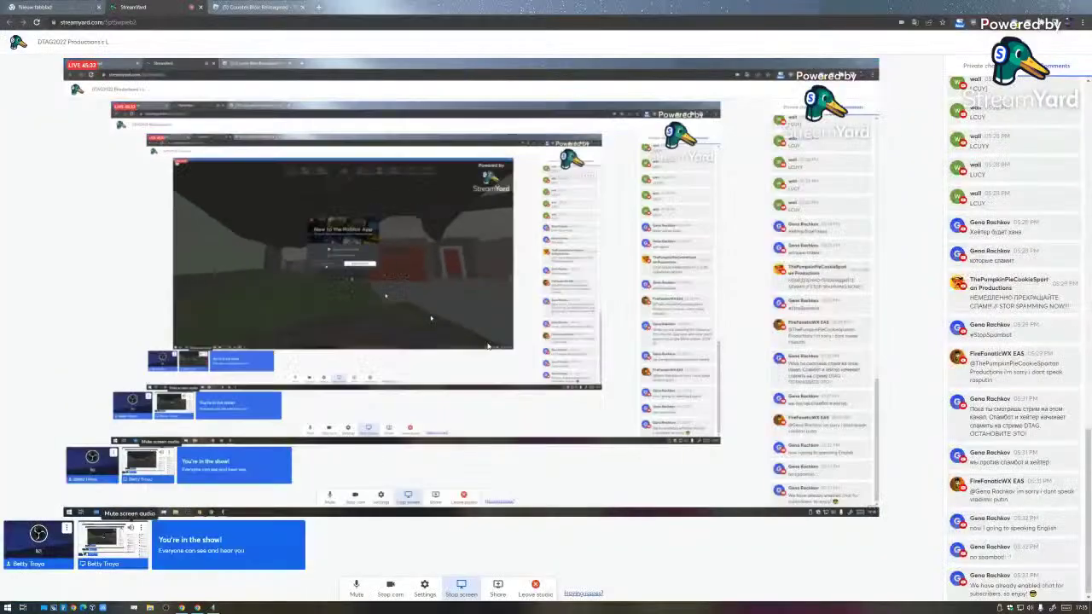
Step: Launch Counter Blox: Reimagined again from its Roblox page, then go back to the StreamYard studio
left_click(256, 6)
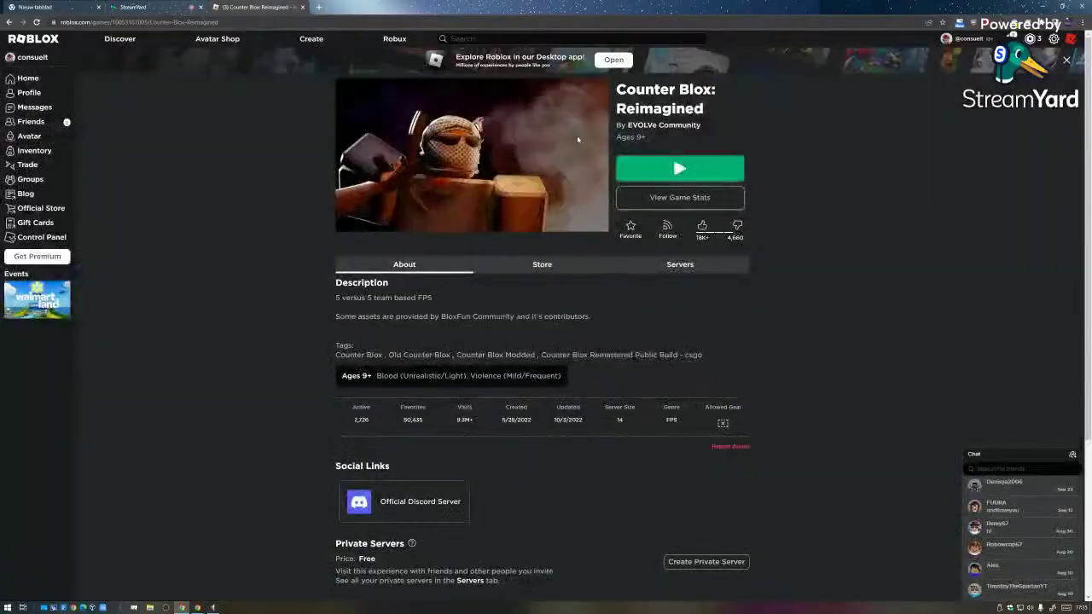
left_click(666, 167)
left_click(208, 5)
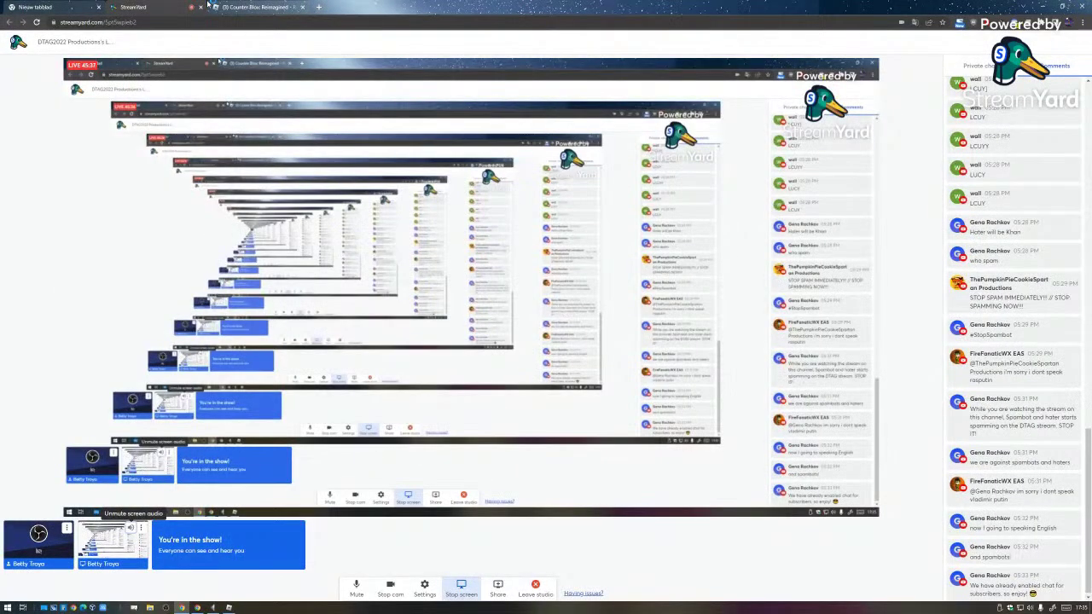